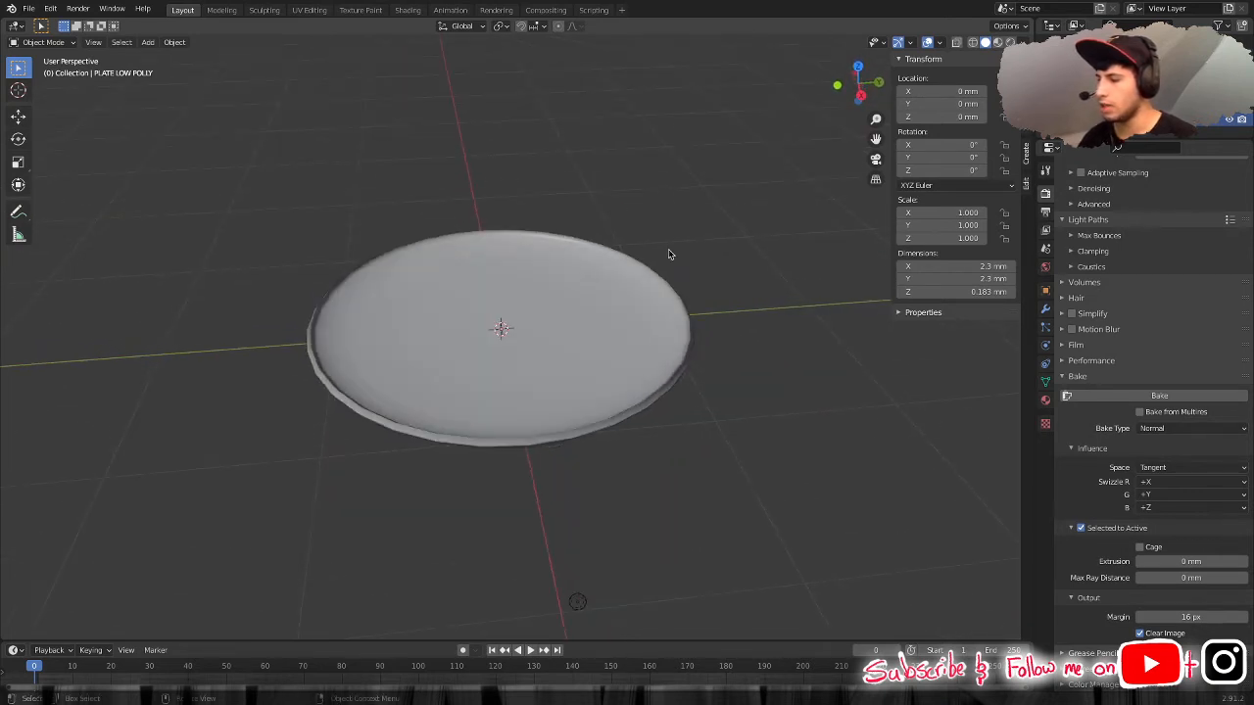
Toggle the visibility of the high-poly plate to compare its shape with the low-poly plate.
{"action": "left_click", "coordinate": [1230, 119]}
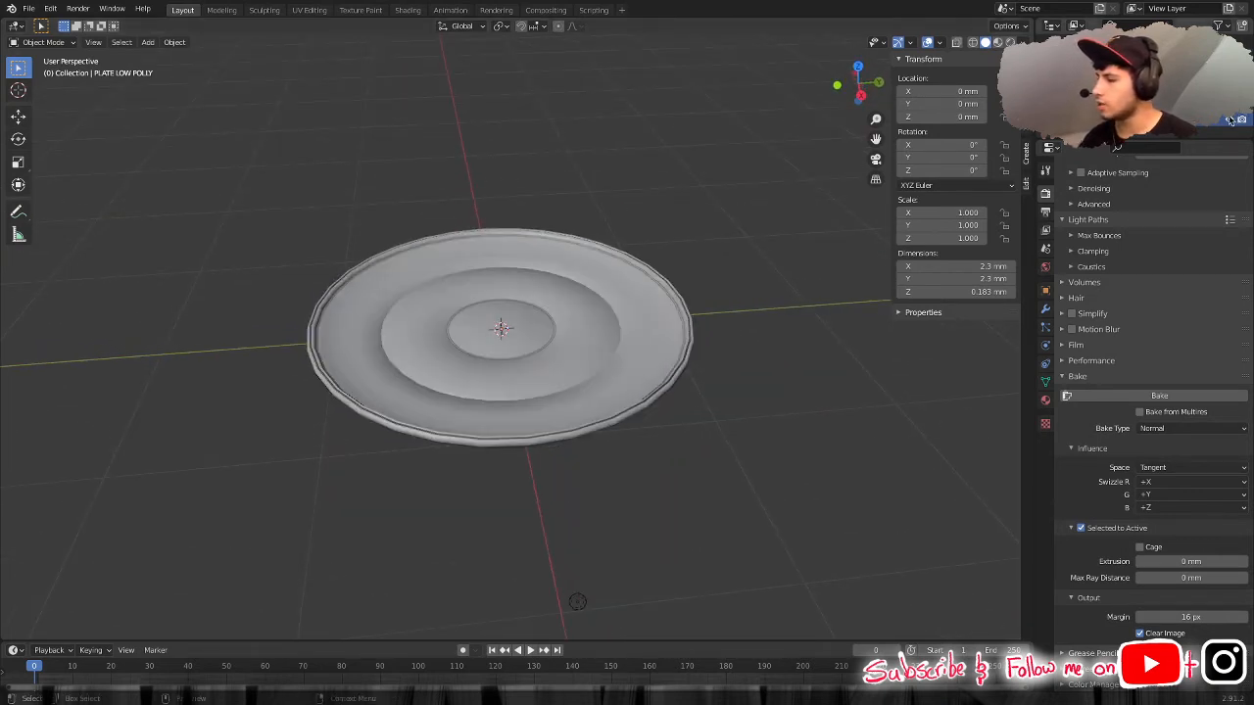
{"action": "middle_click_drag", "start_coordinate": [553, 445], "coordinate": [495, 452]}
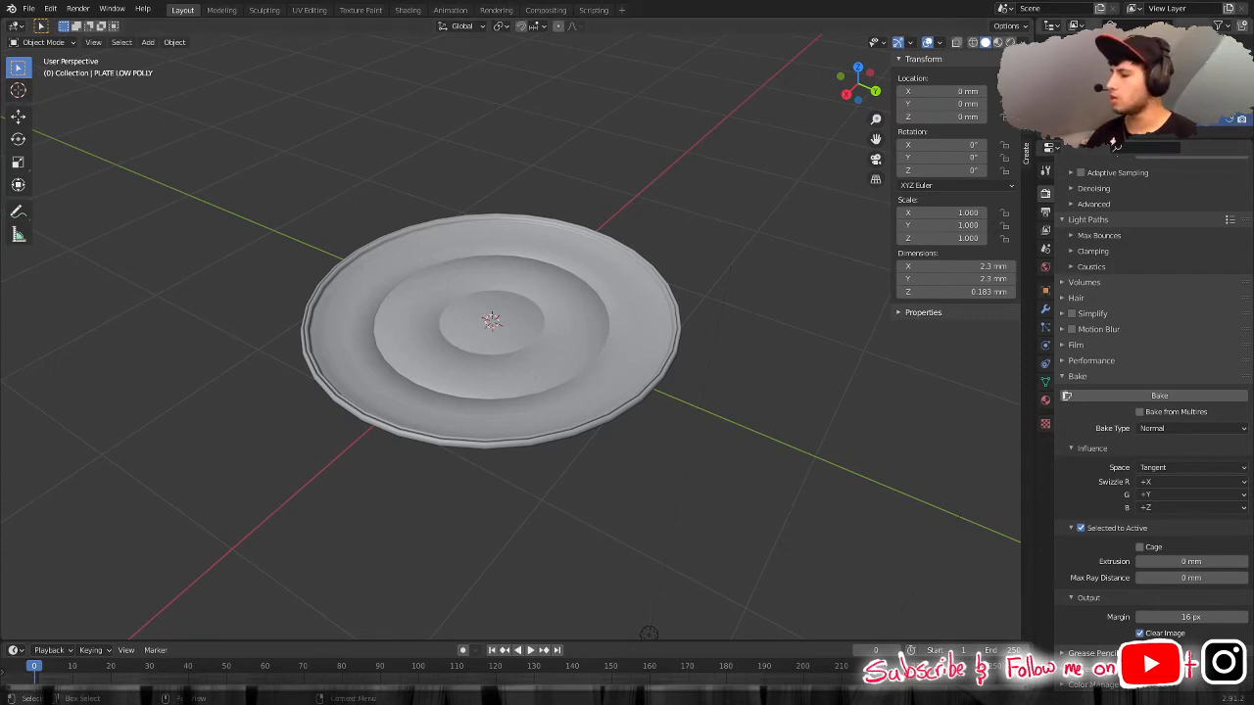
{"action": "left_click", "coordinate": [1228, 106]}
{"action": "left_click", "coordinate": [1228, 120]}
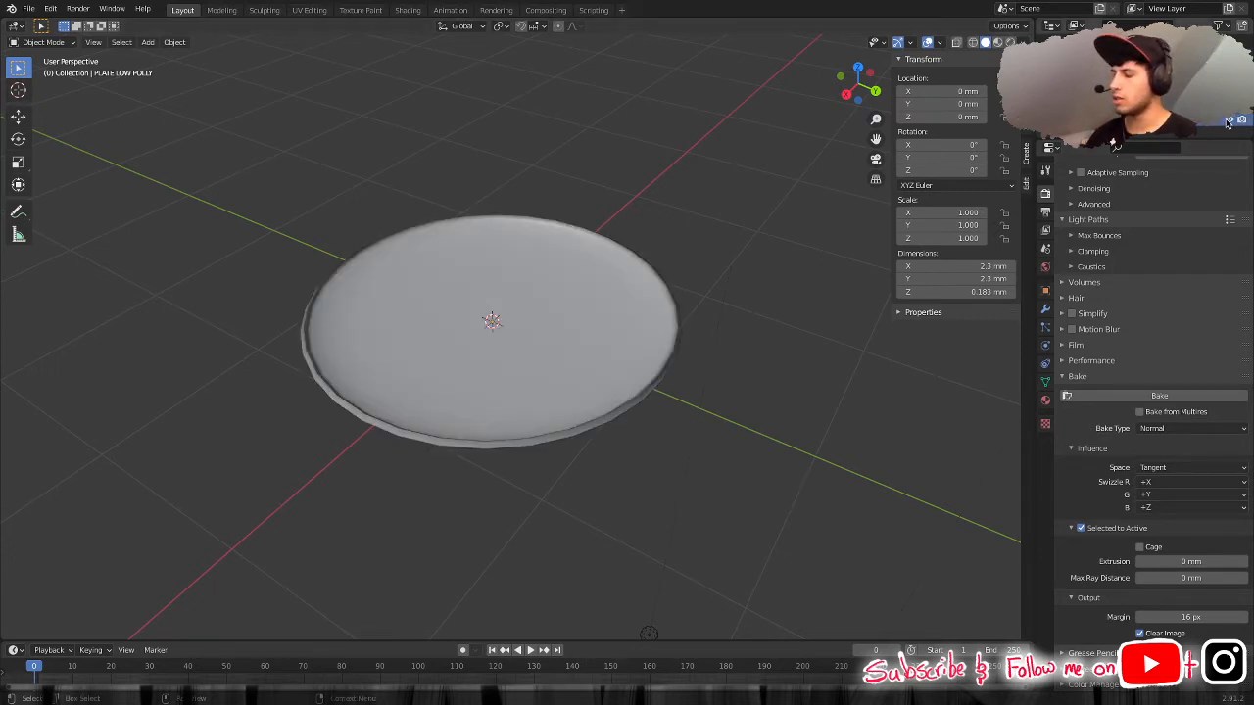
{"action": "left_click", "coordinate": [1229, 108]}
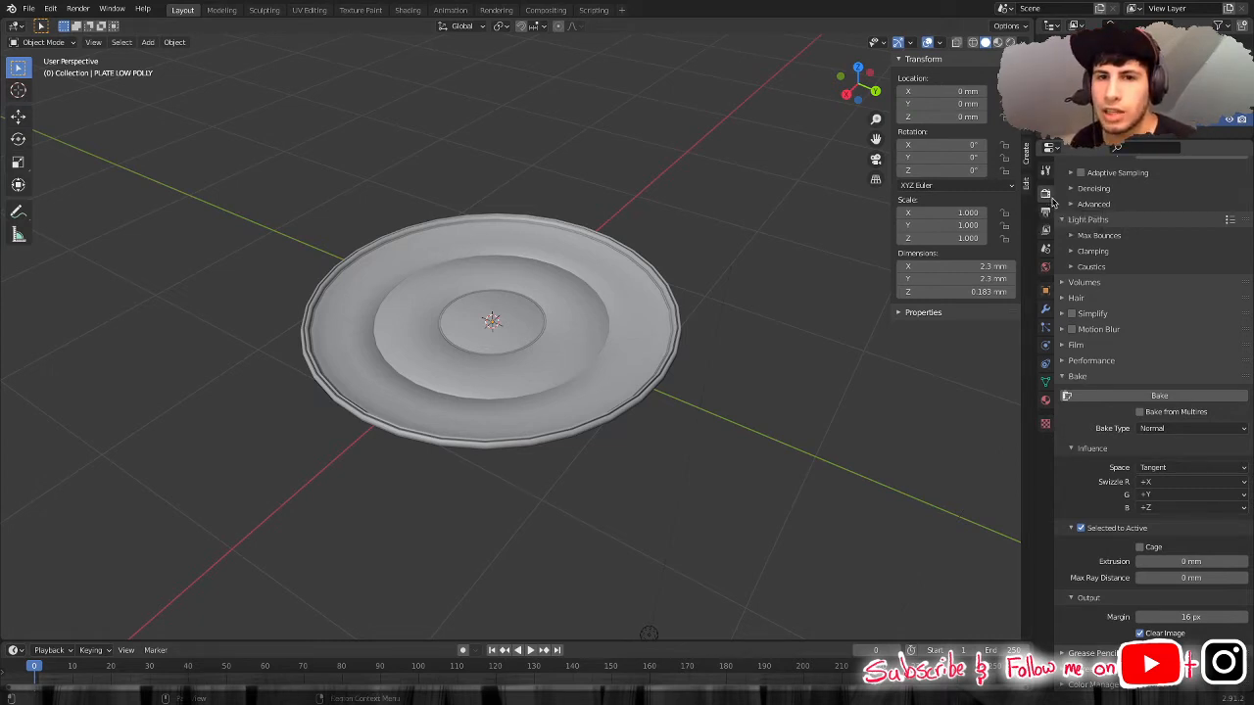
Try the Eevee and Workbench render engines and switch the render engine back to Cycles.
{"action": "scroll", "coordinate": [1165, 242], "scroll_direction": "up", "scroll_amount": 1}
{"action": "scroll", "coordinate": [1165, 241], "scroll_direction": "up", "scroll_amount": 5}
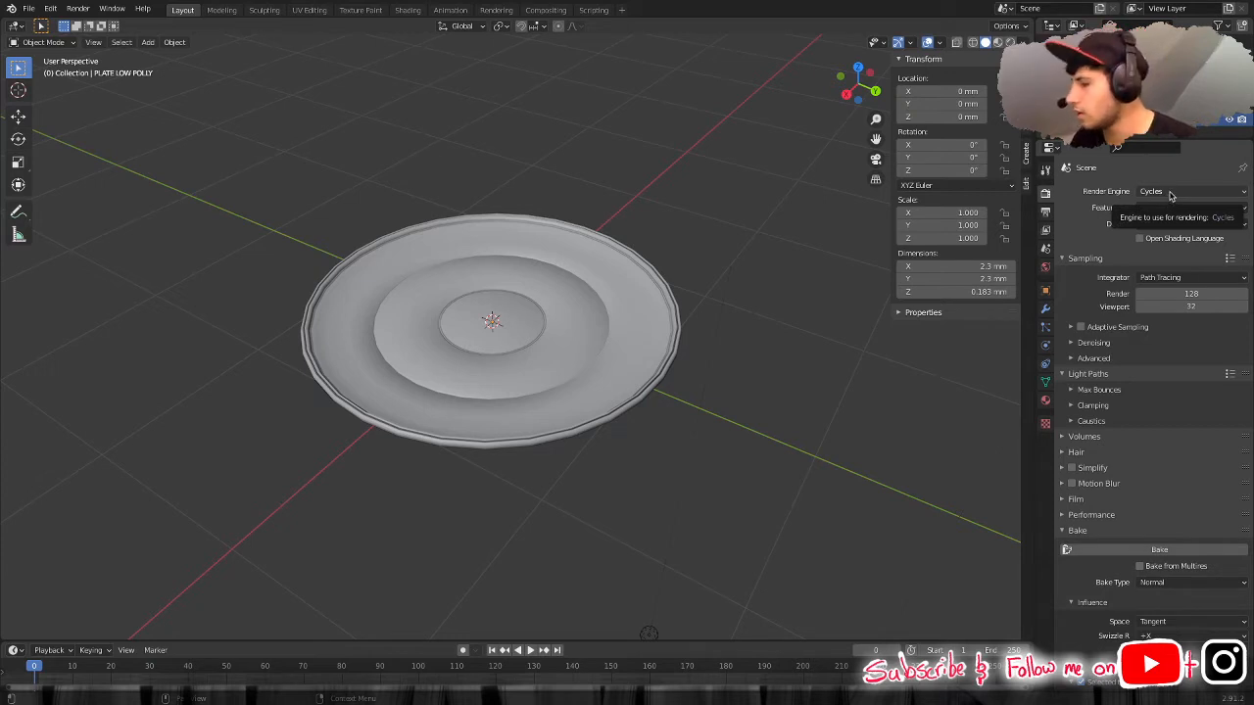
{"action": "left_click", "coordinate": [1171, 194]}
{"action": "left_click", "coordinate": [1162, 206]}
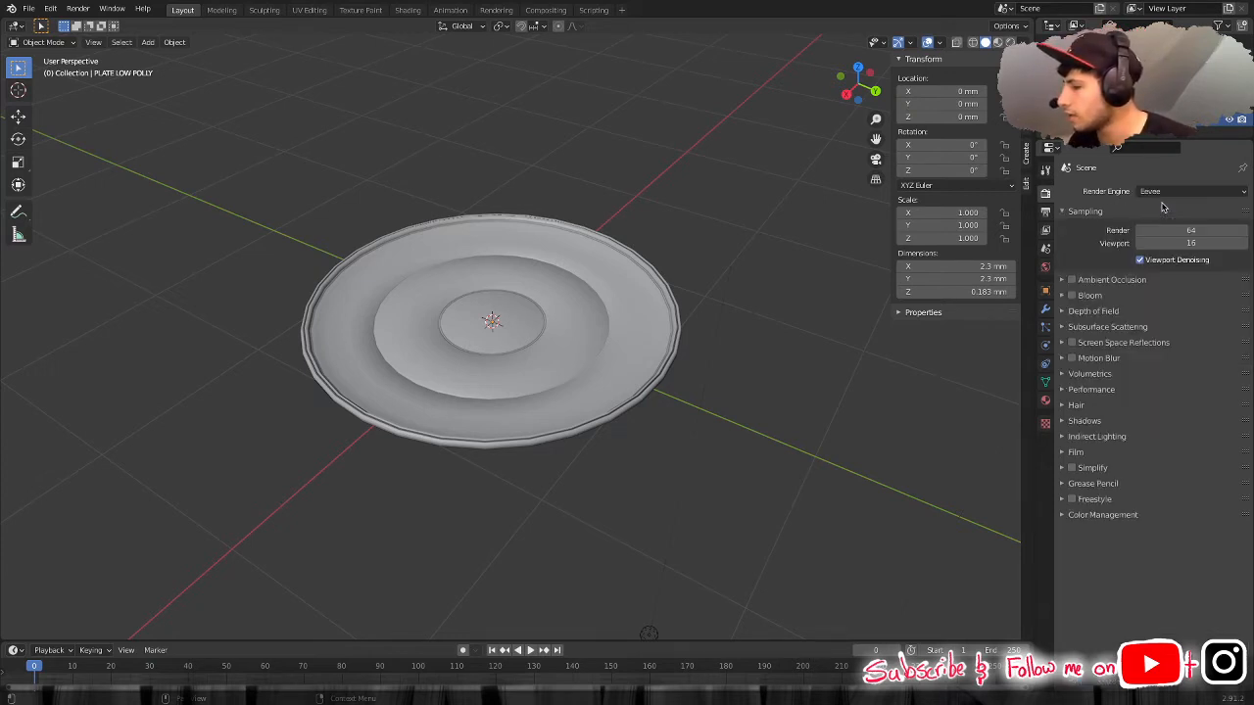
{"action": "left_click", "coordinate": [1170, 195]}
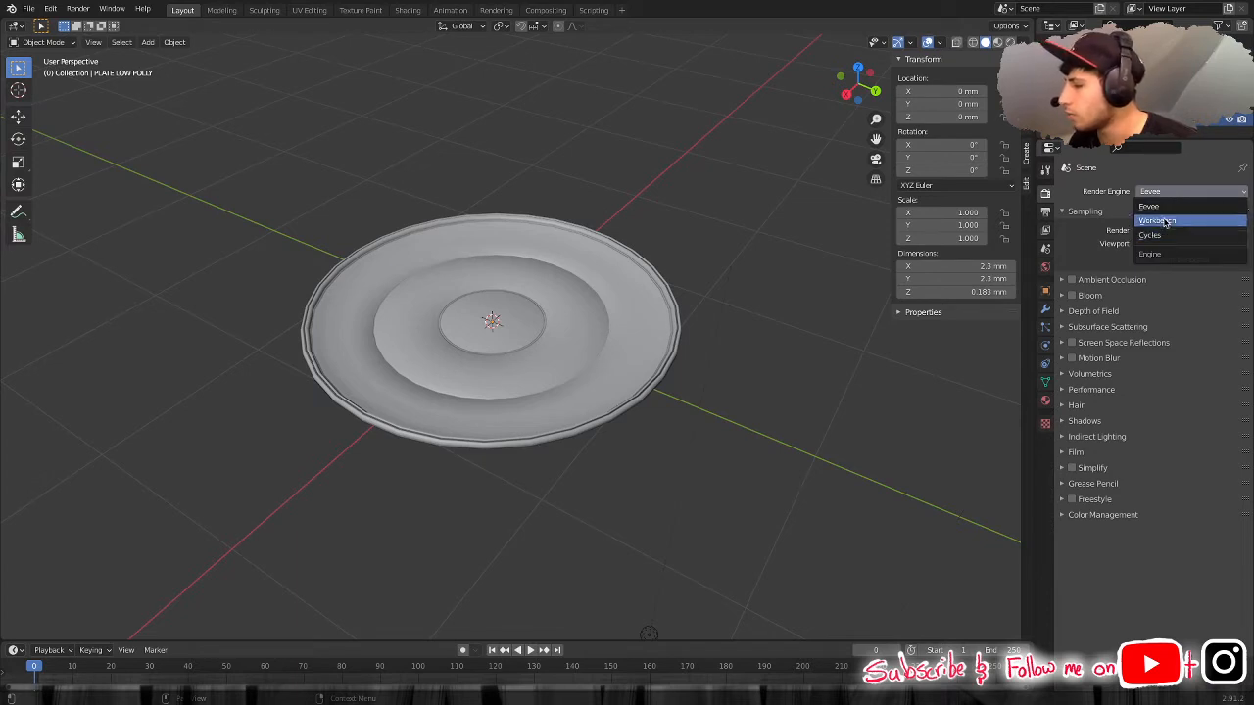
{"action": "left_click", "coordinate": [1165, 222]}
{"action": "left_click", "coordinate": [1170, 193]}
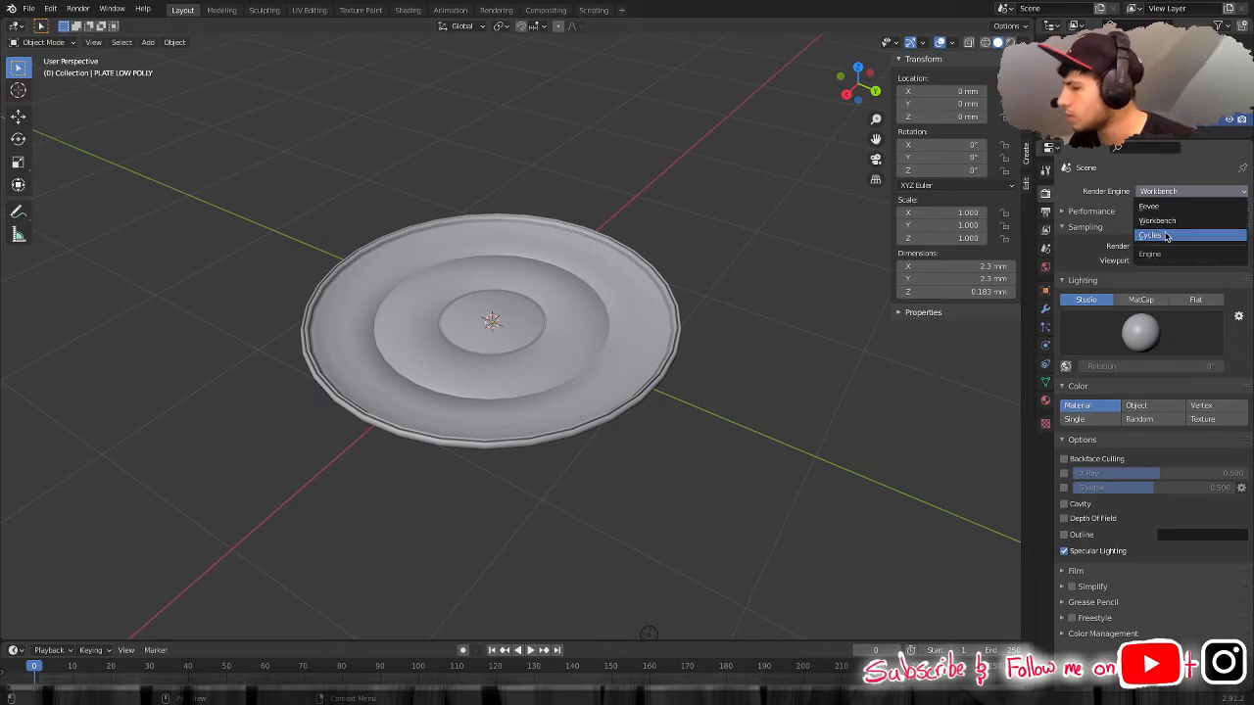
{"action": "left_click", "coordinate": [1166, 236]}
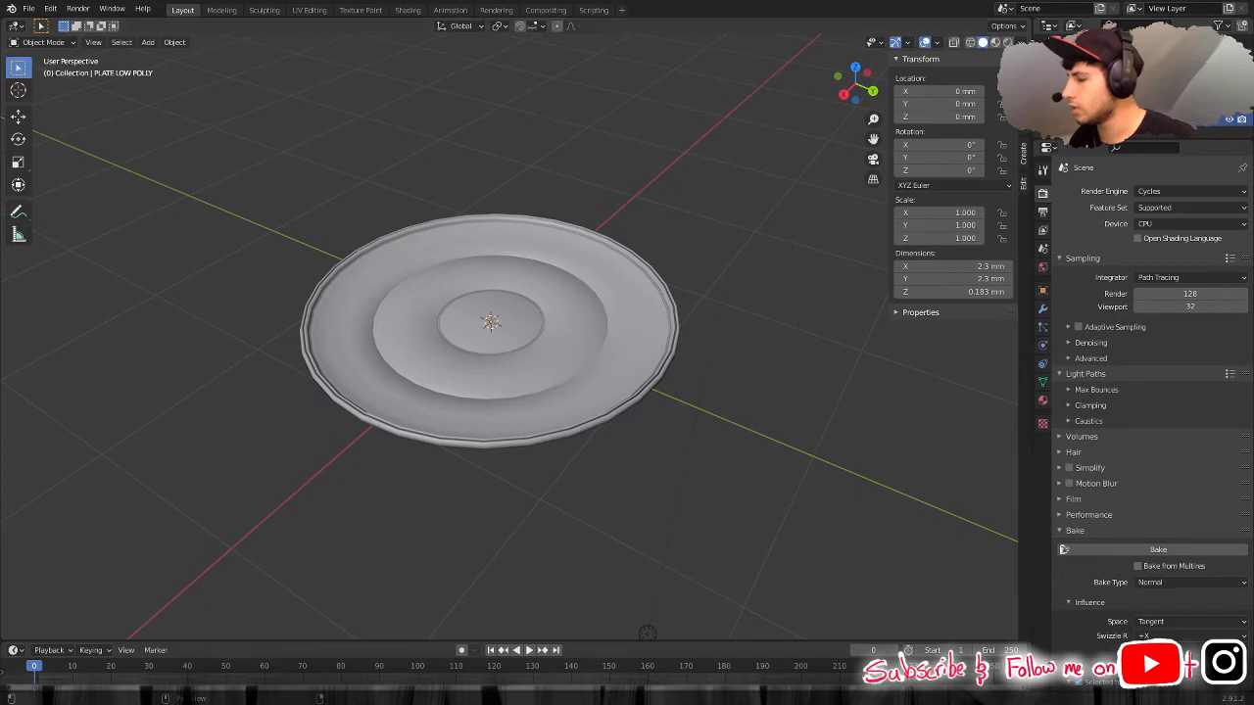
Split the 3D viewport vertically and turn the new area into an Image Editor.
{"action": "right_click", "coordinate": [1032, 47]}
{"action": "left_click", "coordinate": [977, 47]}
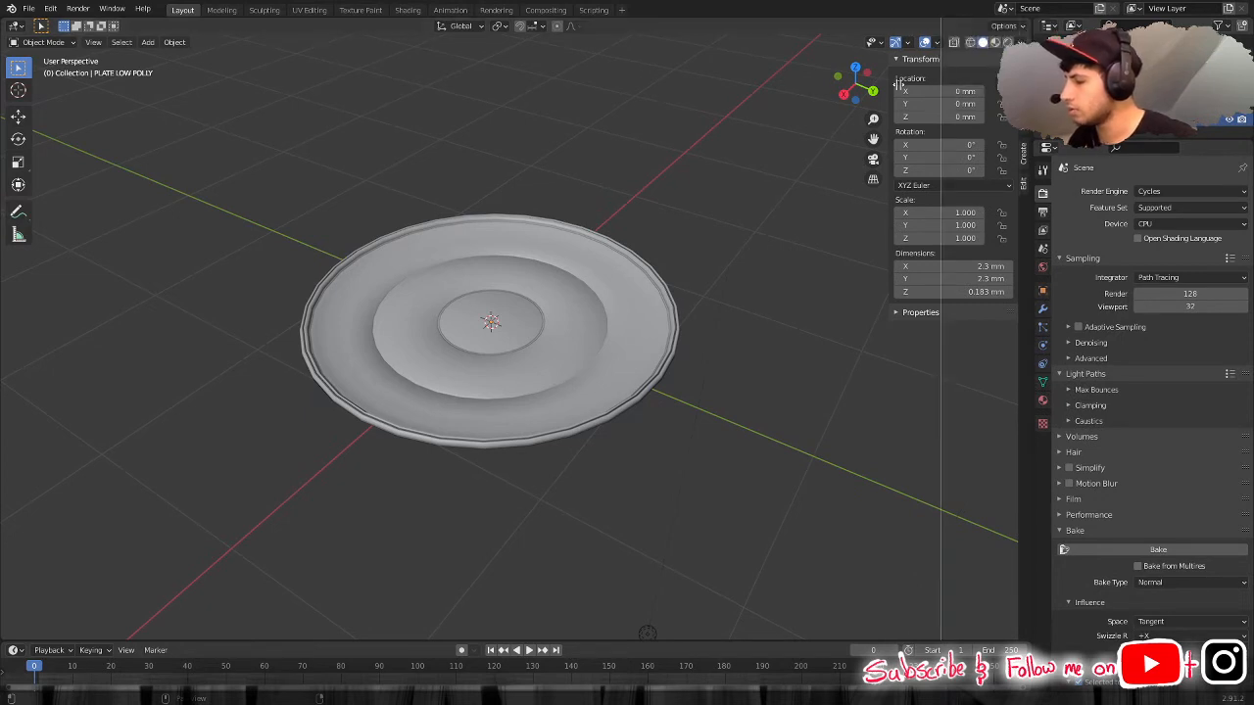
{"action": "left_click", "coordinate": [775, 96]}
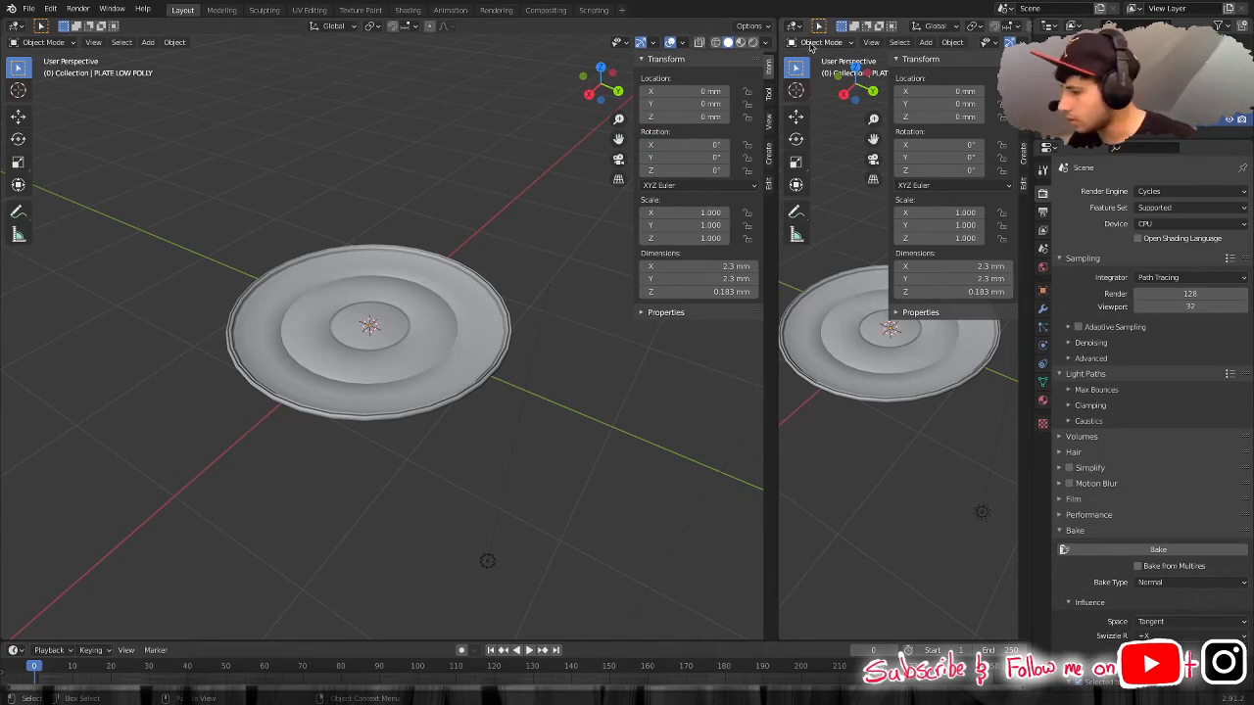
{"action": "left_click", "coordinate": [798, 29]}
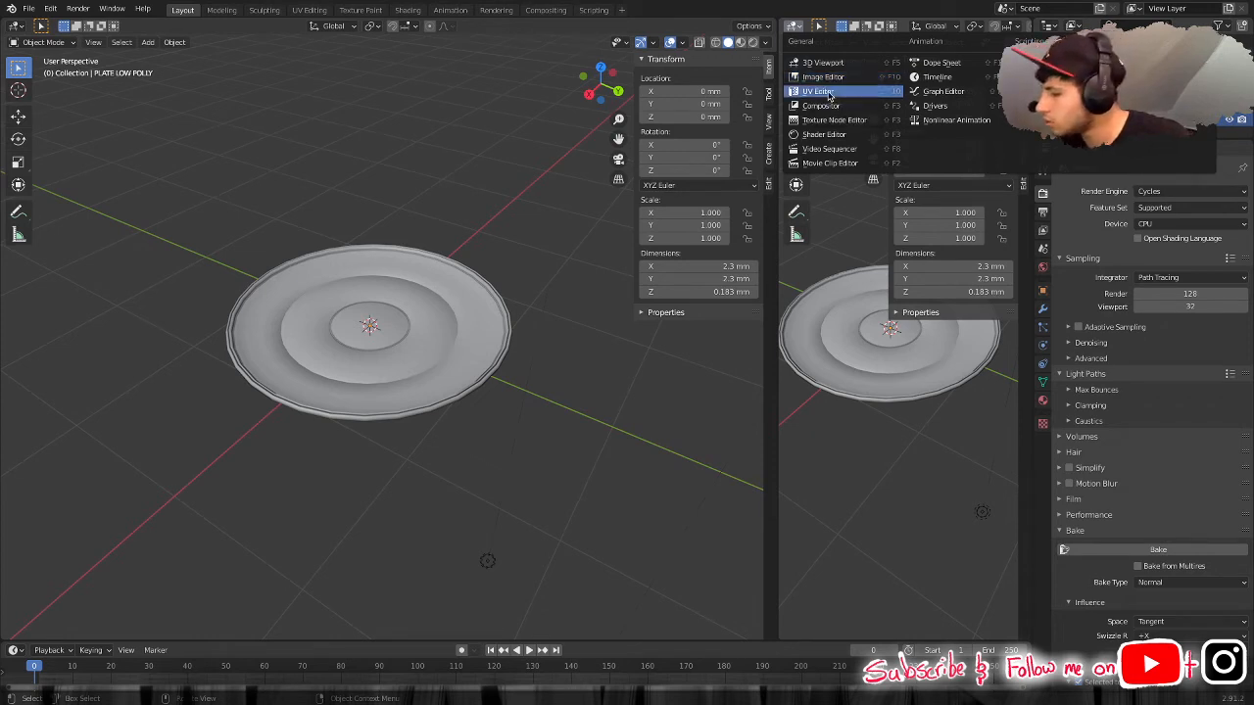
{"action": "left_click", "coordinate": [829, 81]}
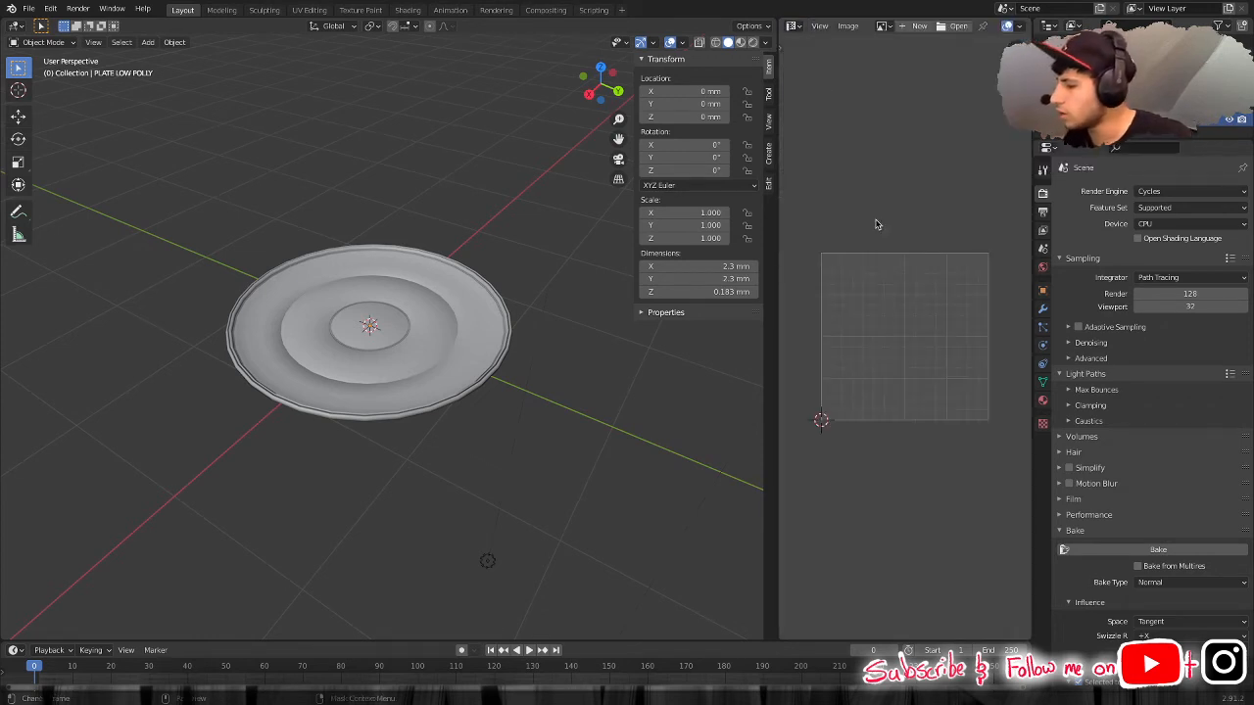
Create a blank 1024 x 1024 px image named "Plate Normal Map" in the Image Editor.
{"action": "left_click", "coordinate": [919, 27]}
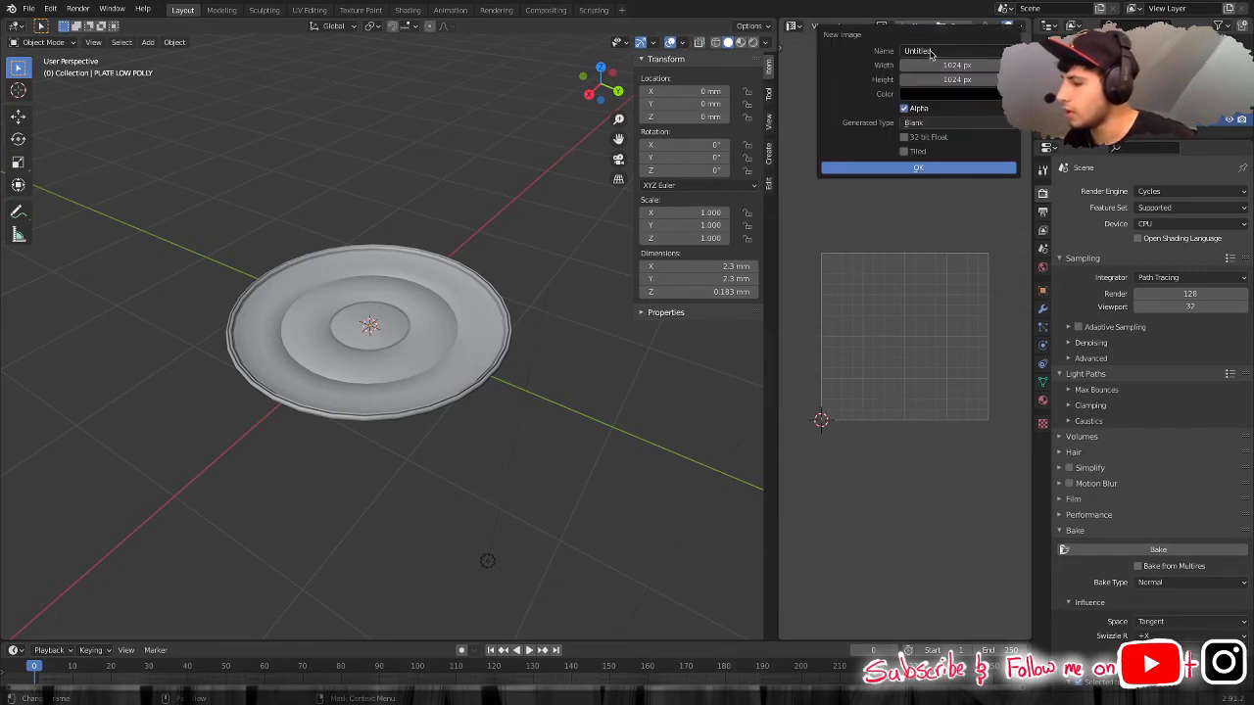
{"action": "left_click", "coordinate": [931, 54]}
{"action": "key", "text": "BackSpace"}
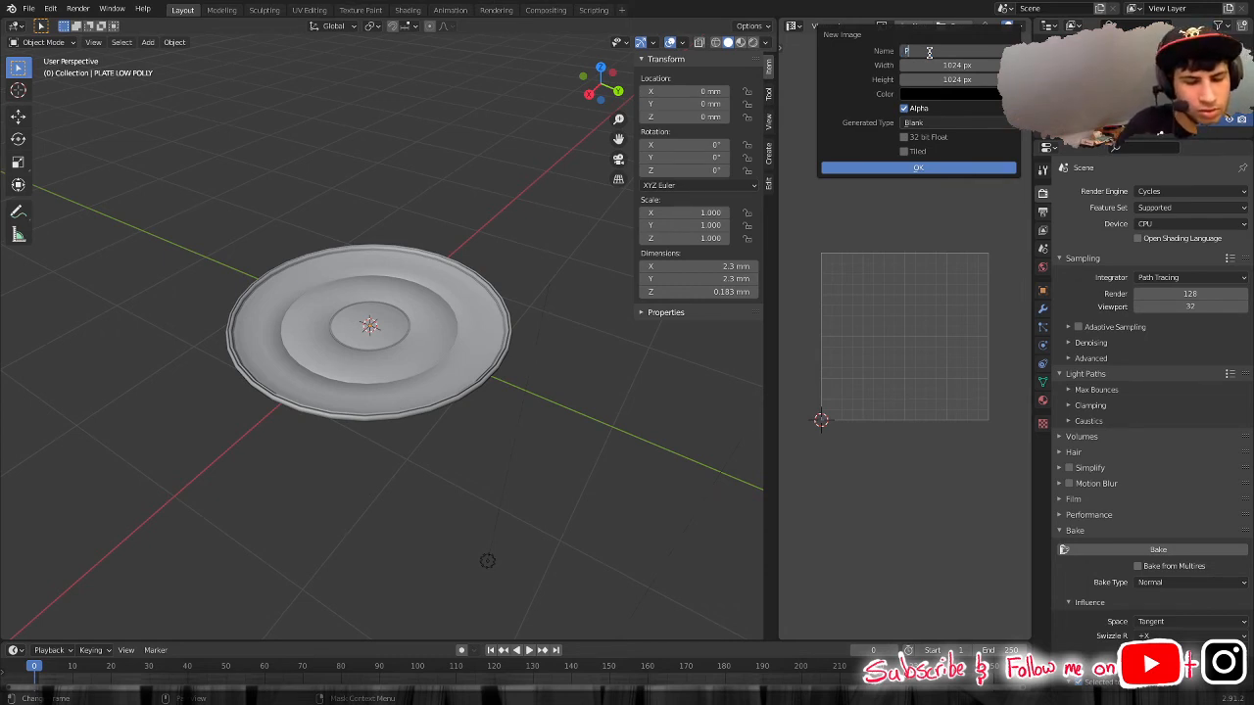
{"action": "type", "text": "Plate"}
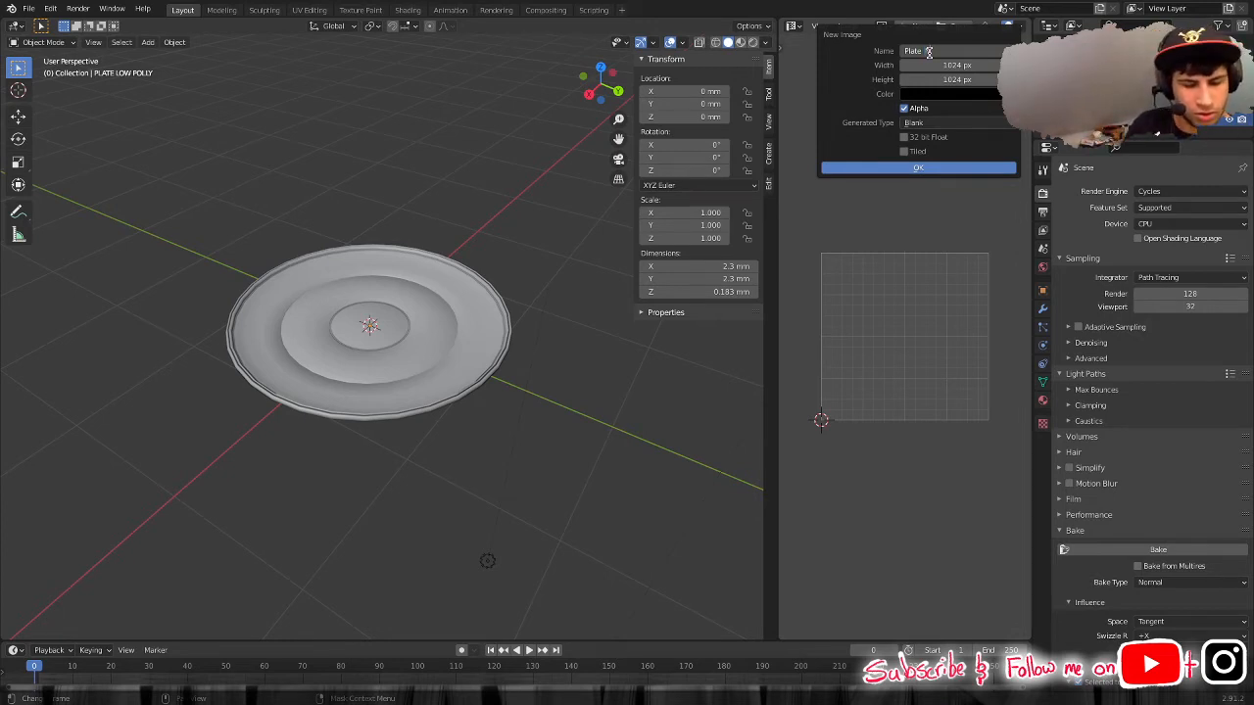
{"action": "type", "text": "Normal"}
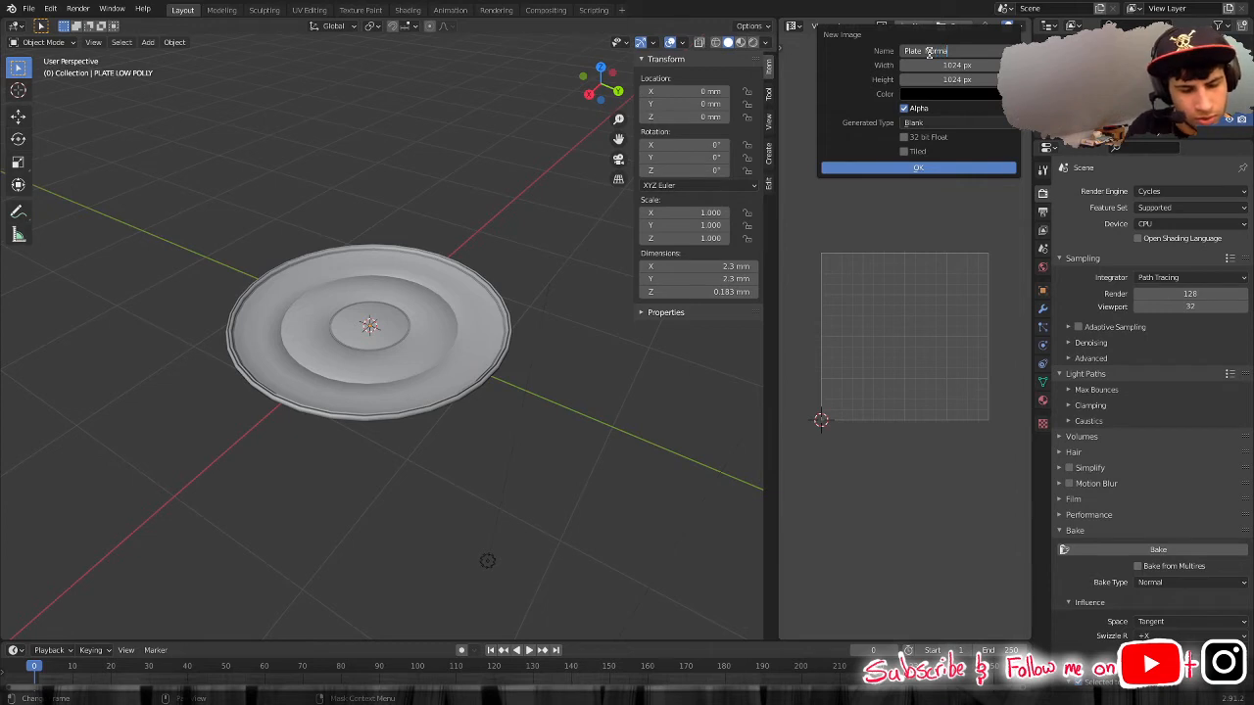
{"action": "type", "text": " Map"}
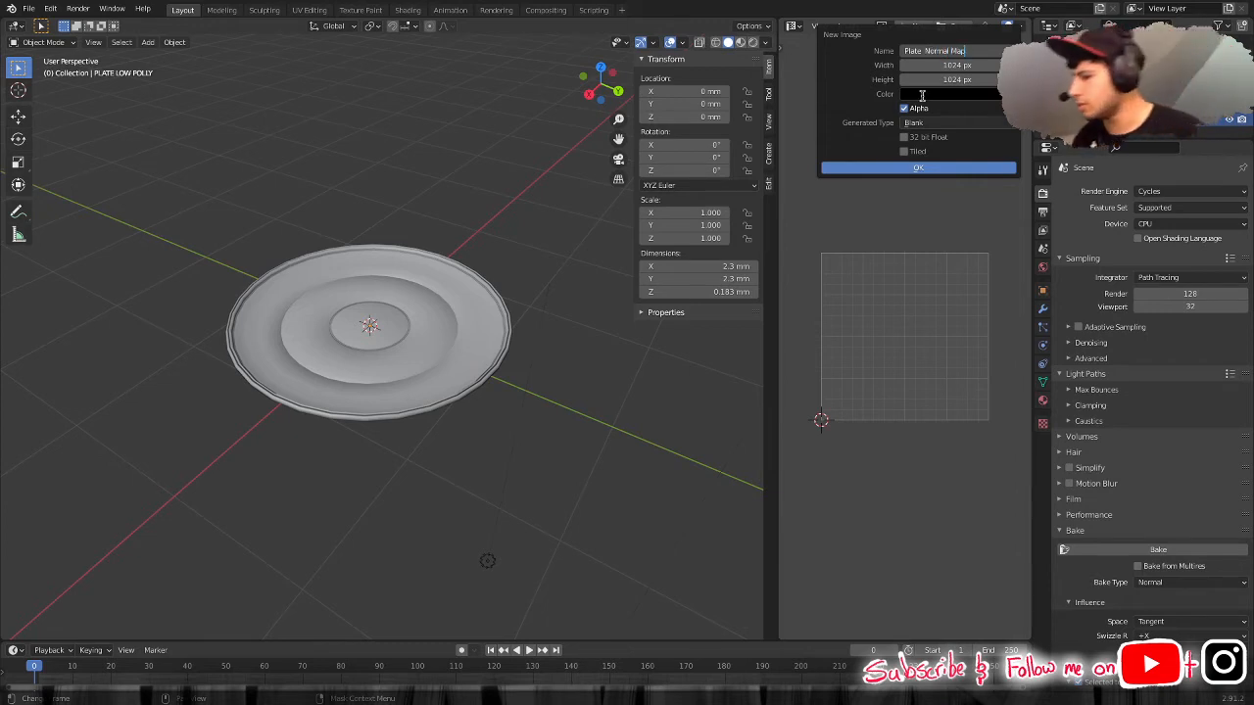
{"action": "left_click", "coordinate": [977, 66]}
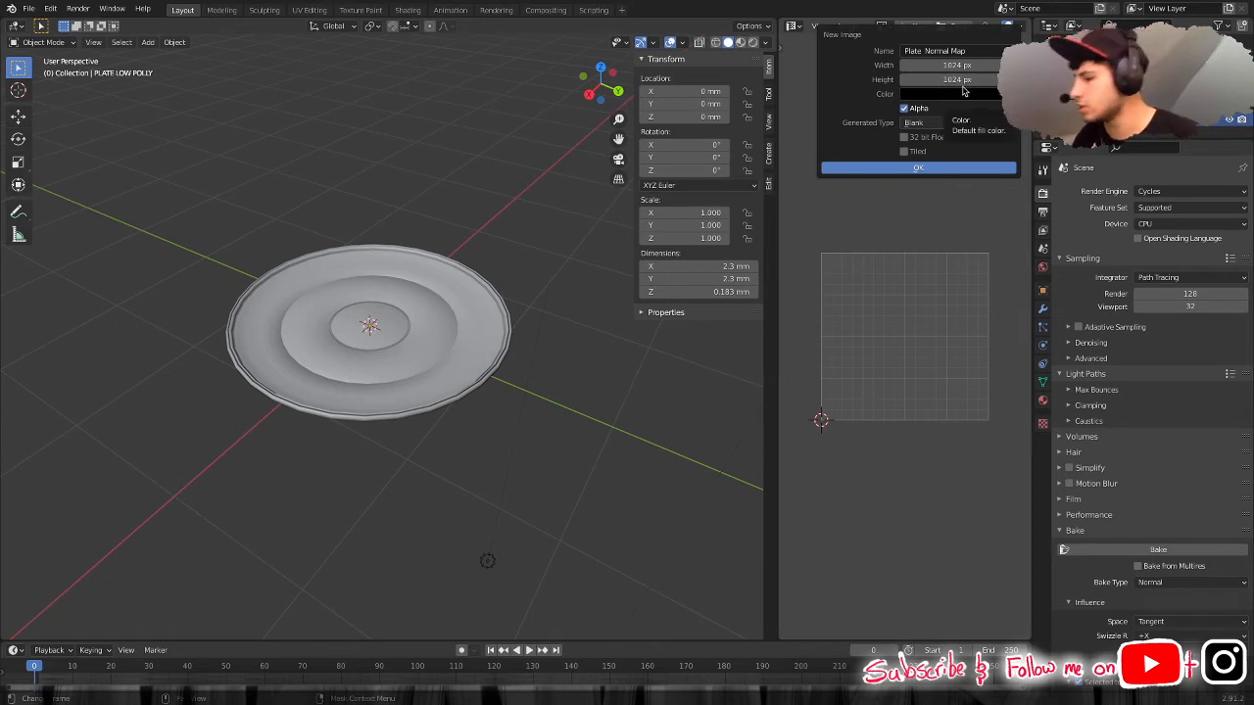
{"action": "left_click", "coordinate": [912, 168]}
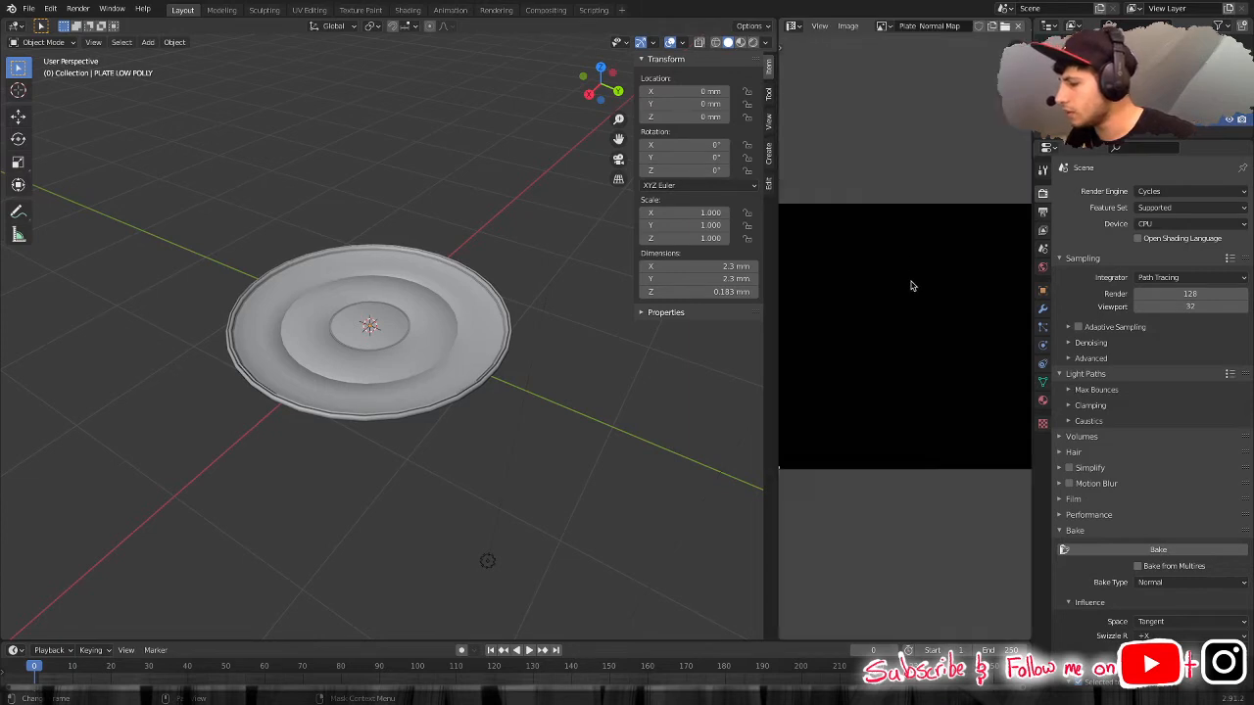
{"action": "scroll", "coordinate": [911, 285], "scroll_direction": "down", "scroll_amount": 2}
{"action": "scroll", "coordinate": [911, 285], "scroll_direction": "up", "scroll_amount": 2}
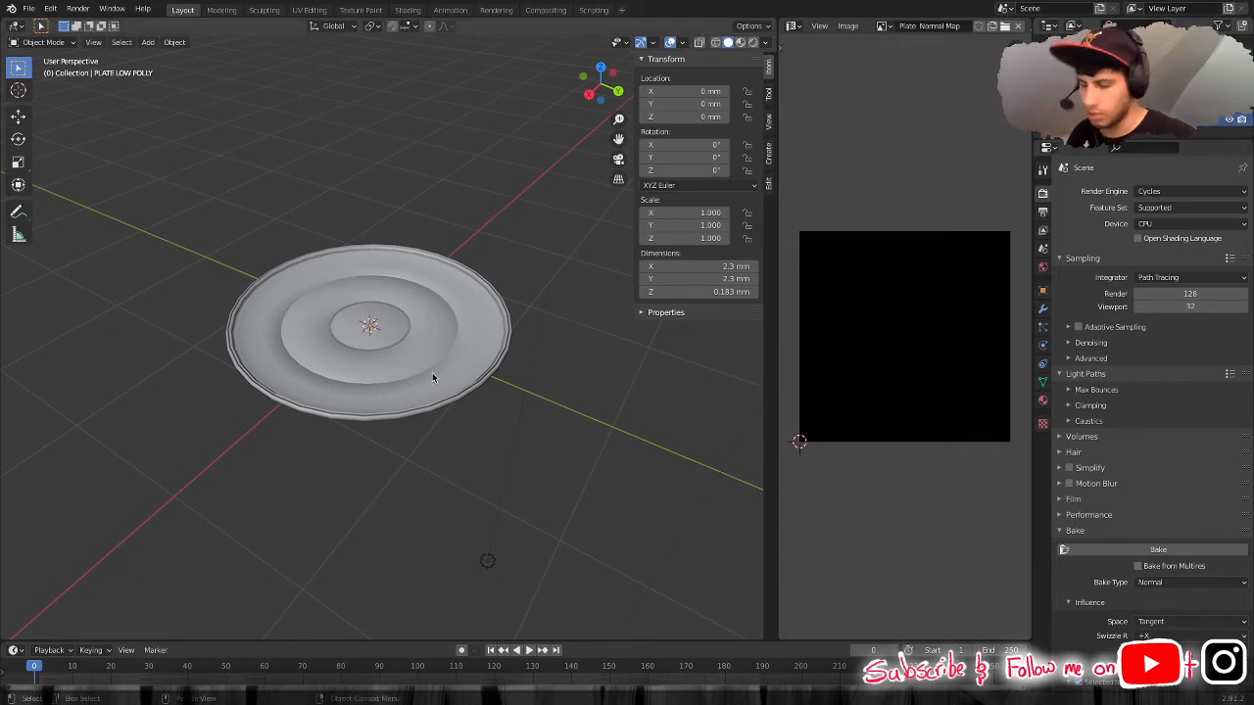
Hide the high-poly plate, enter Edit Mode on the low-poly plate and select one face on its upper surface.
{"action": "left_click", "coordinate": [1233, 118]}
{"action": "key", "text": "ctrl+Tab"}
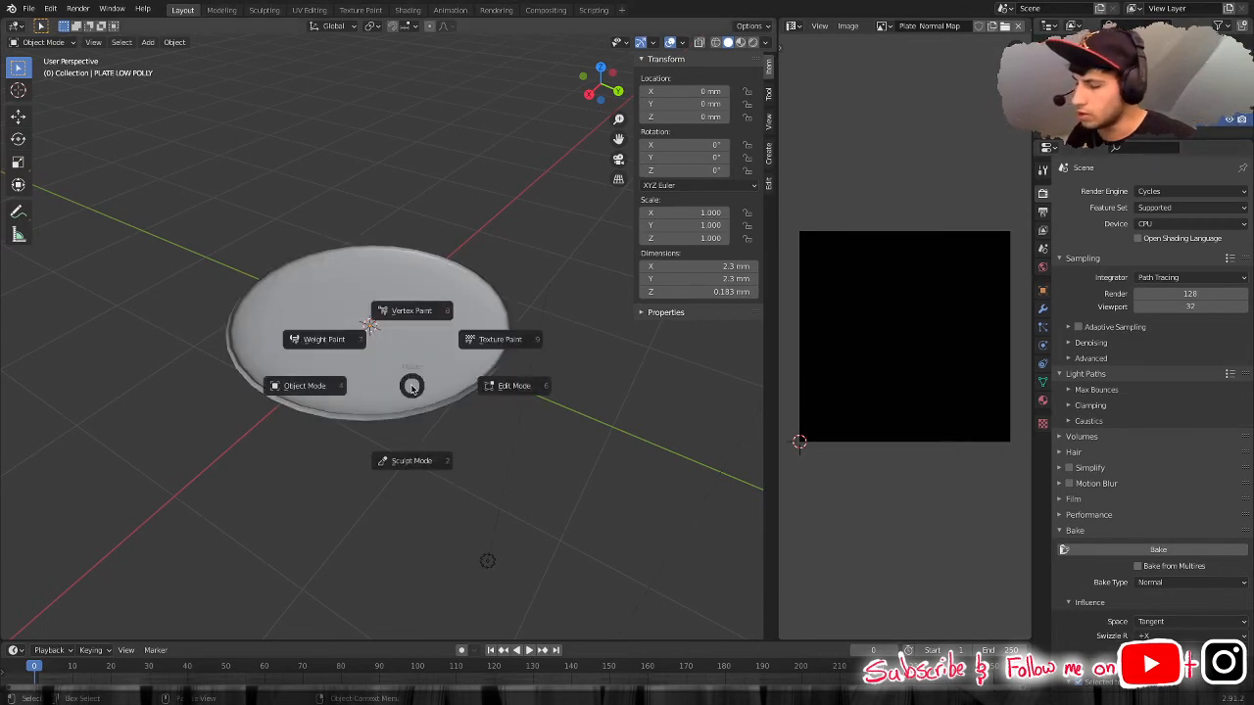
{"action": "left_click", "coordinate": [493, 387]}
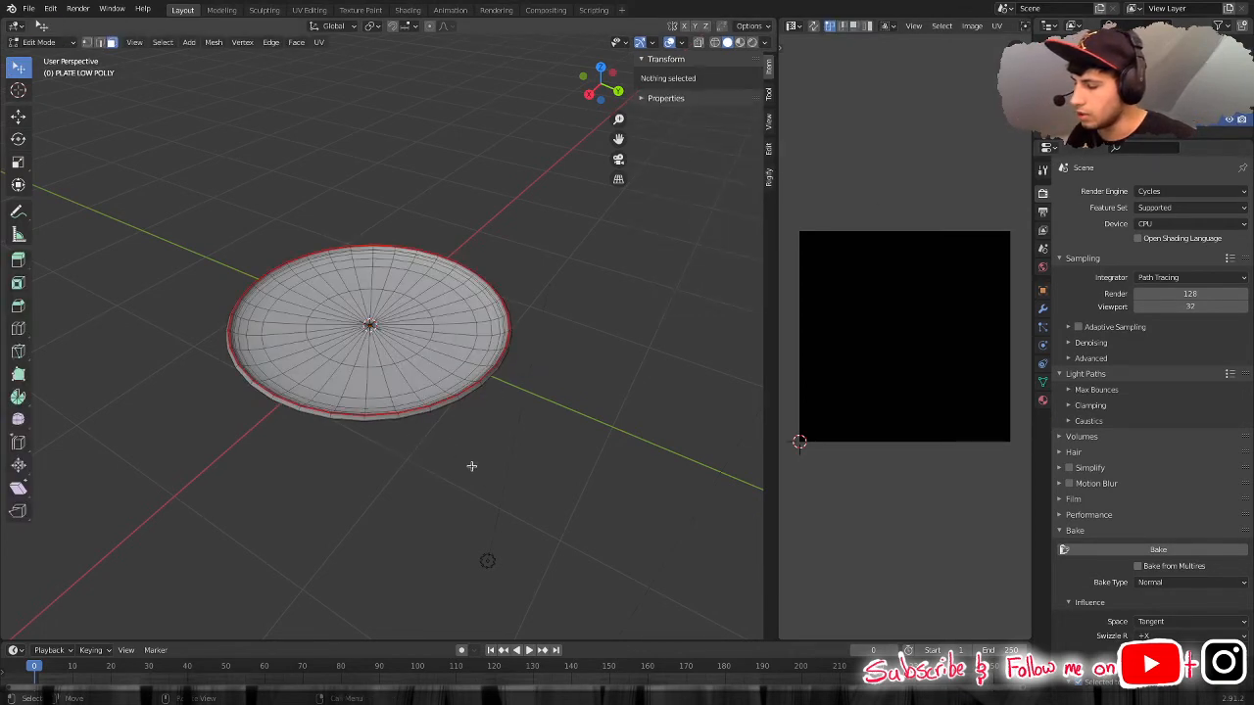
{"action": "middle_click_drag", "start_coordinate": [470, 467], "coordinate": [395, 403]}
{"action": "scroll", "coordinate": [395, 404], "scroll_direction": "up", "scroll_amount": 3}
{"action": "middle_click_drag", "start_coordinate": [376, 423], "coordinate": [380, 434]}
{"action": "left_click", "coordinate": [379, 432]}
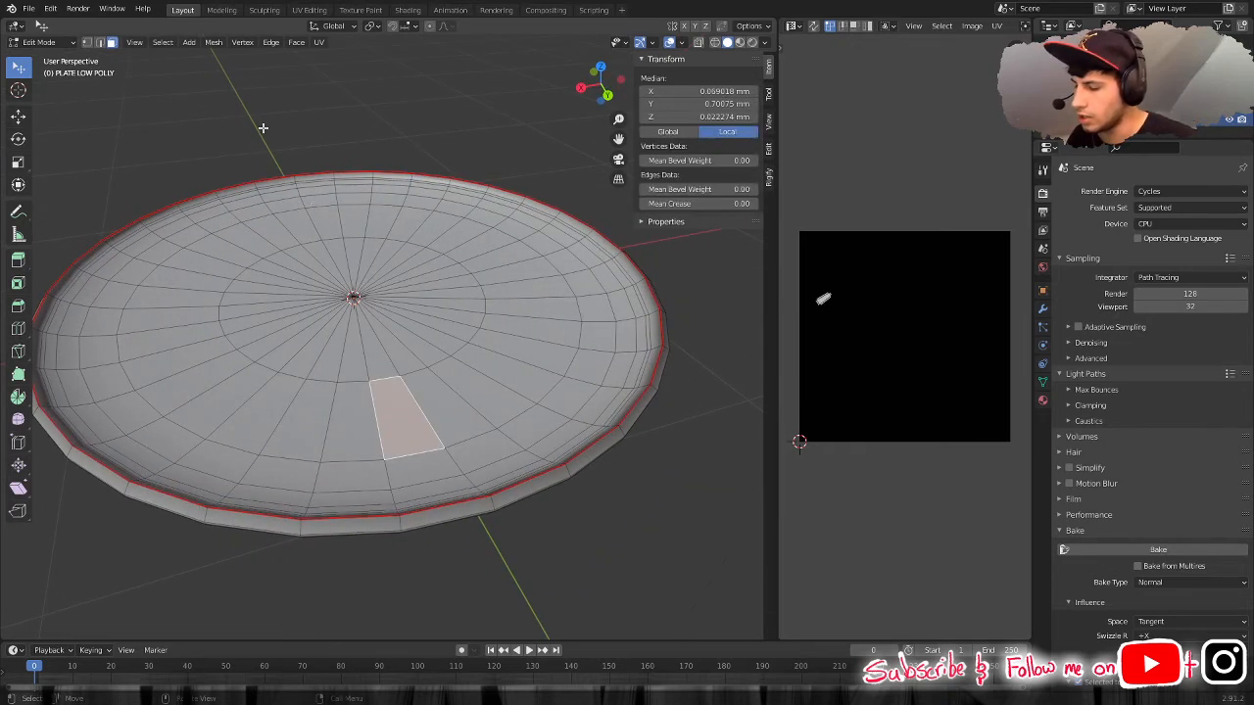
In edge select mode, select the edge loop around the low-poly plate's rim and mark it as a seam.
{"action": "left_click", "coordinate": [100, 44]}
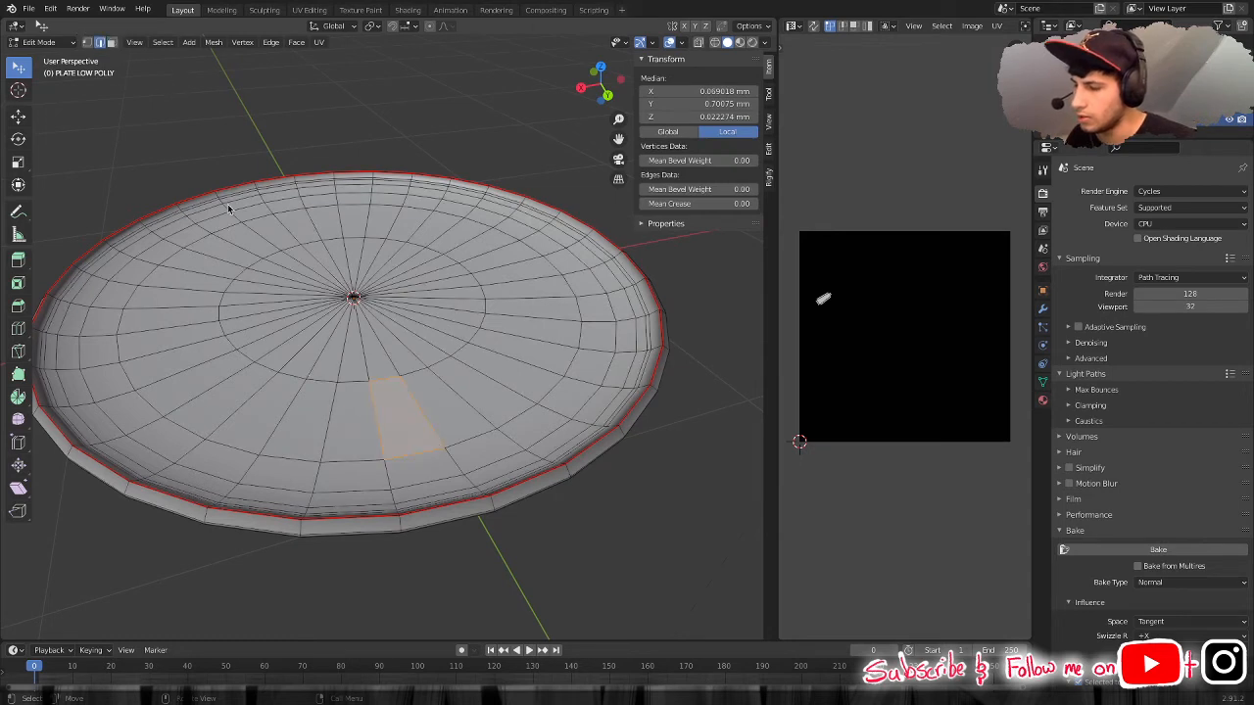
{"action": "left_click", "coordinate": [380, 448]}
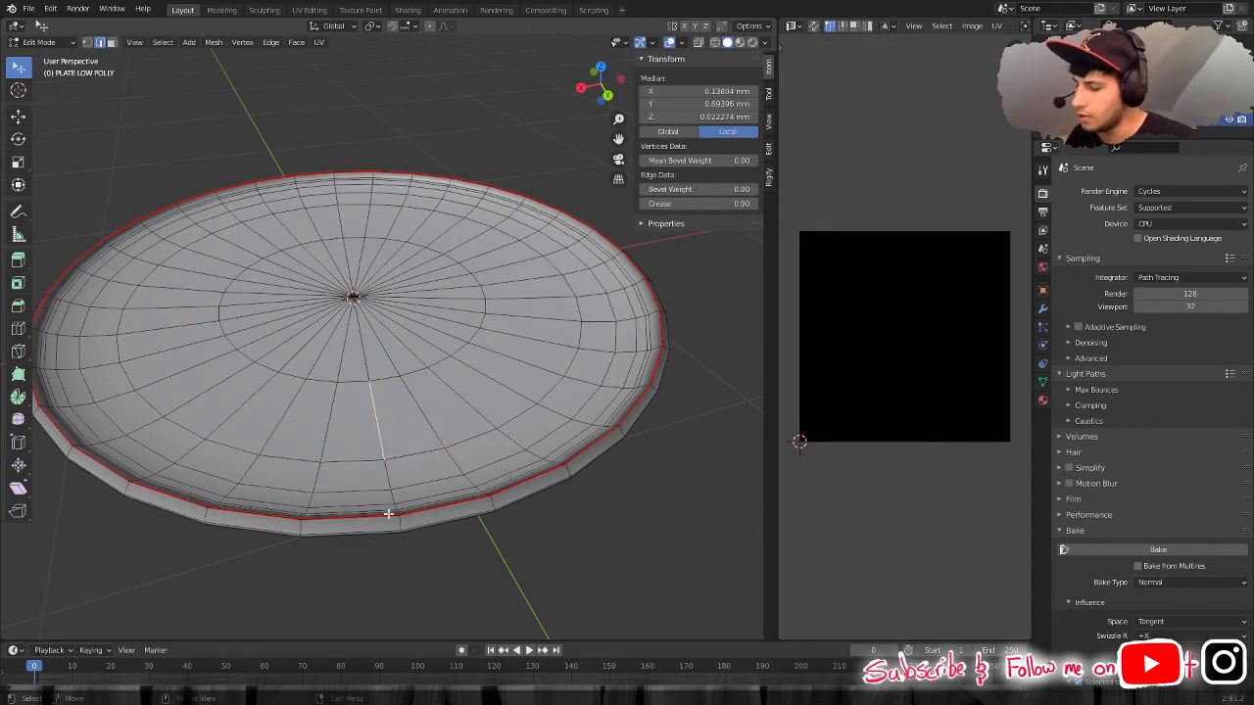
{"action": "left_click", "coordinate": [389, 513]}
{"action": "left_click", "coordinate": [389, 513], "text": "alt"}
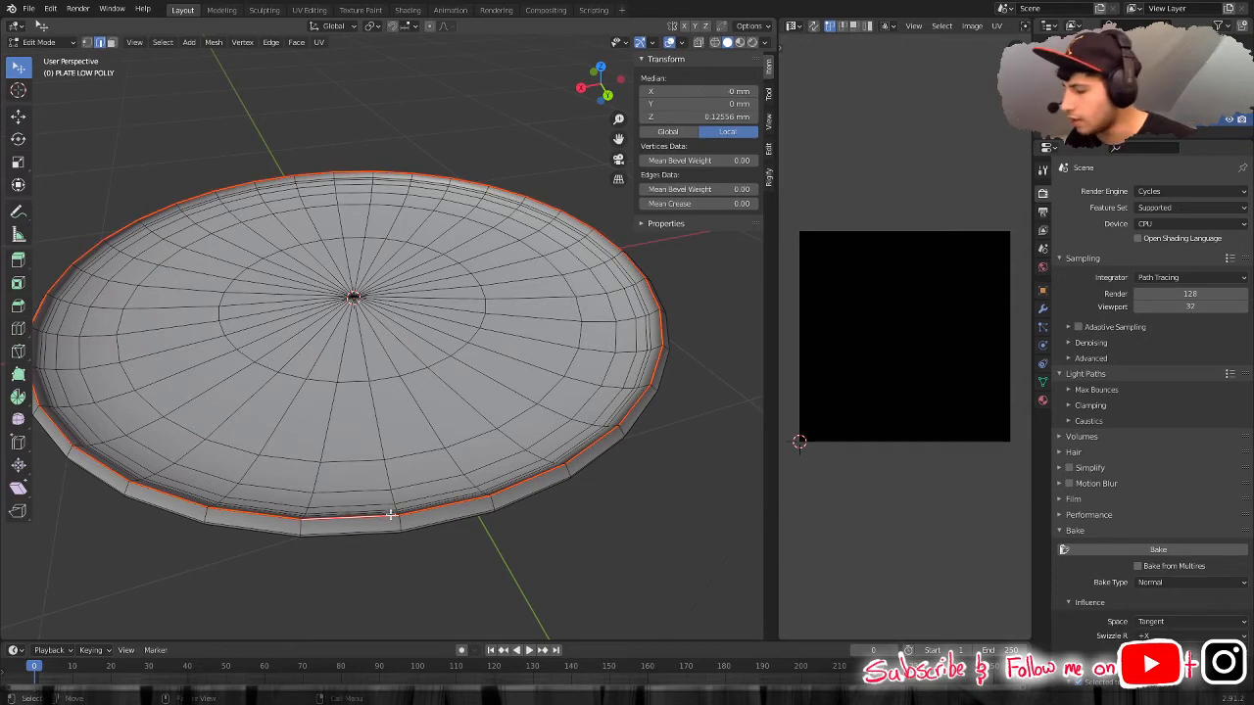
{"action": "middle_click_drag", "start_coordinate": [446, 478], "coordinate": [385, 471]}
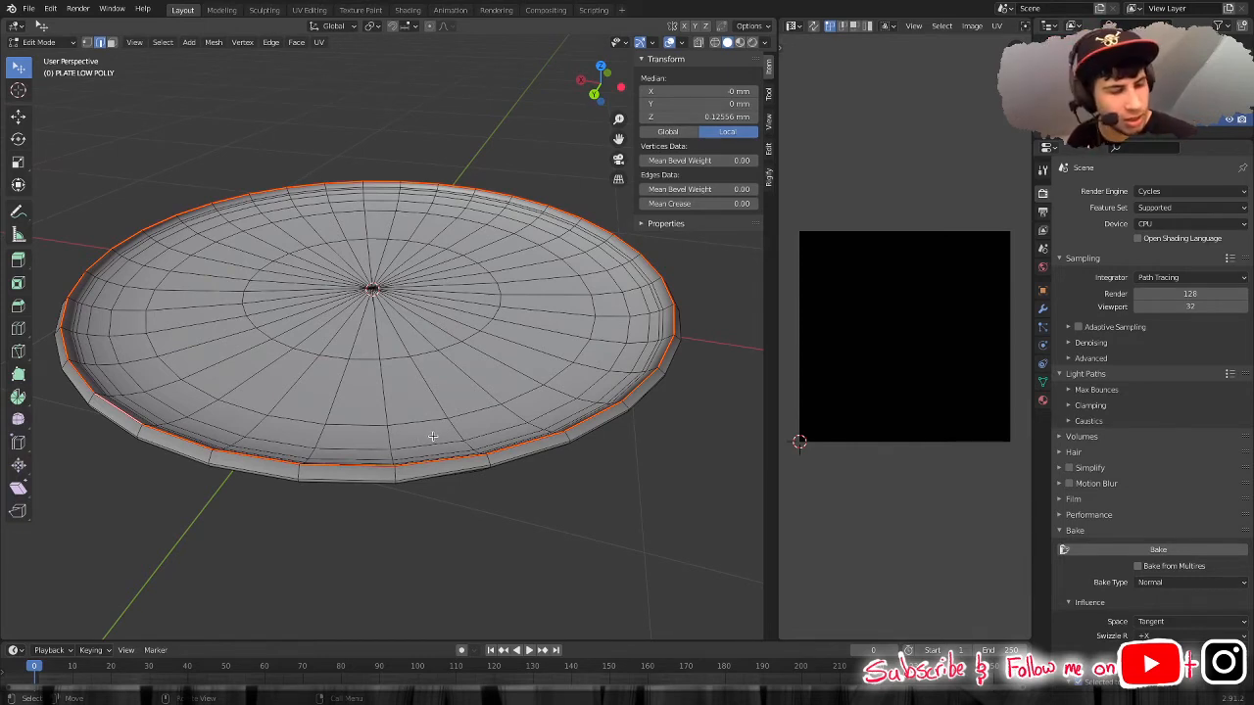
{"action": "key", "text": "ctrl"}
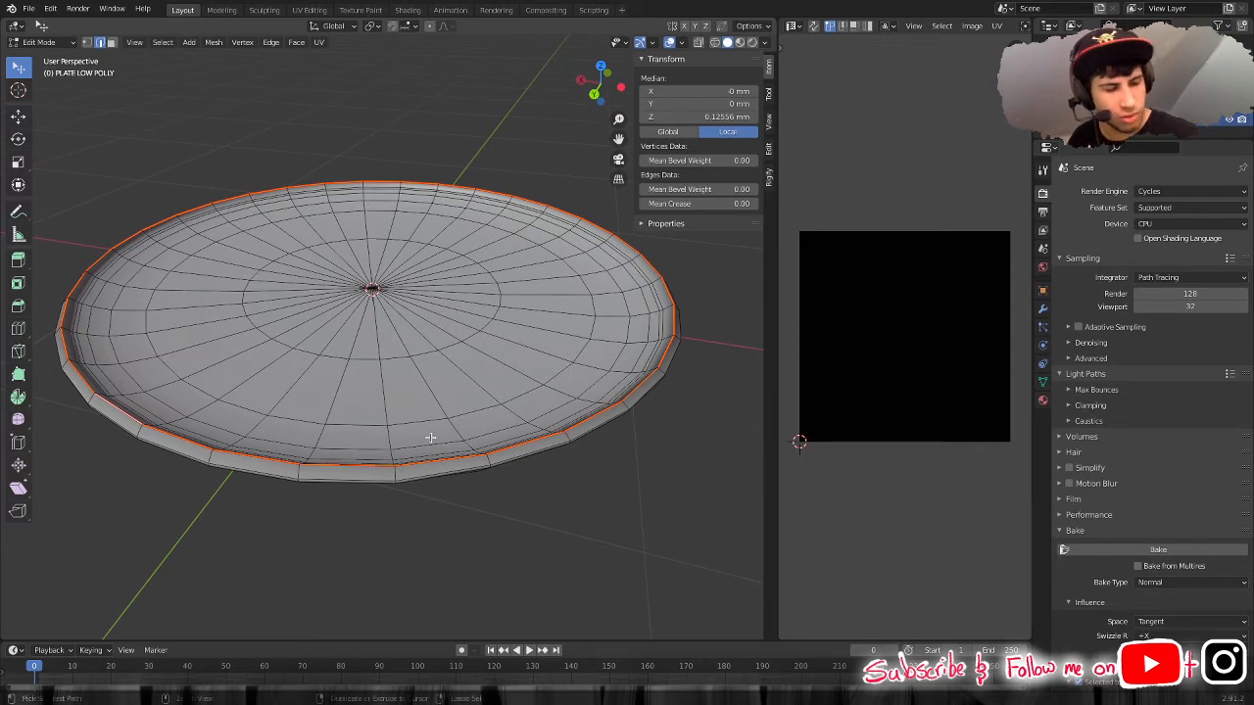
{"action": "key", "text": "ctrl+e"}
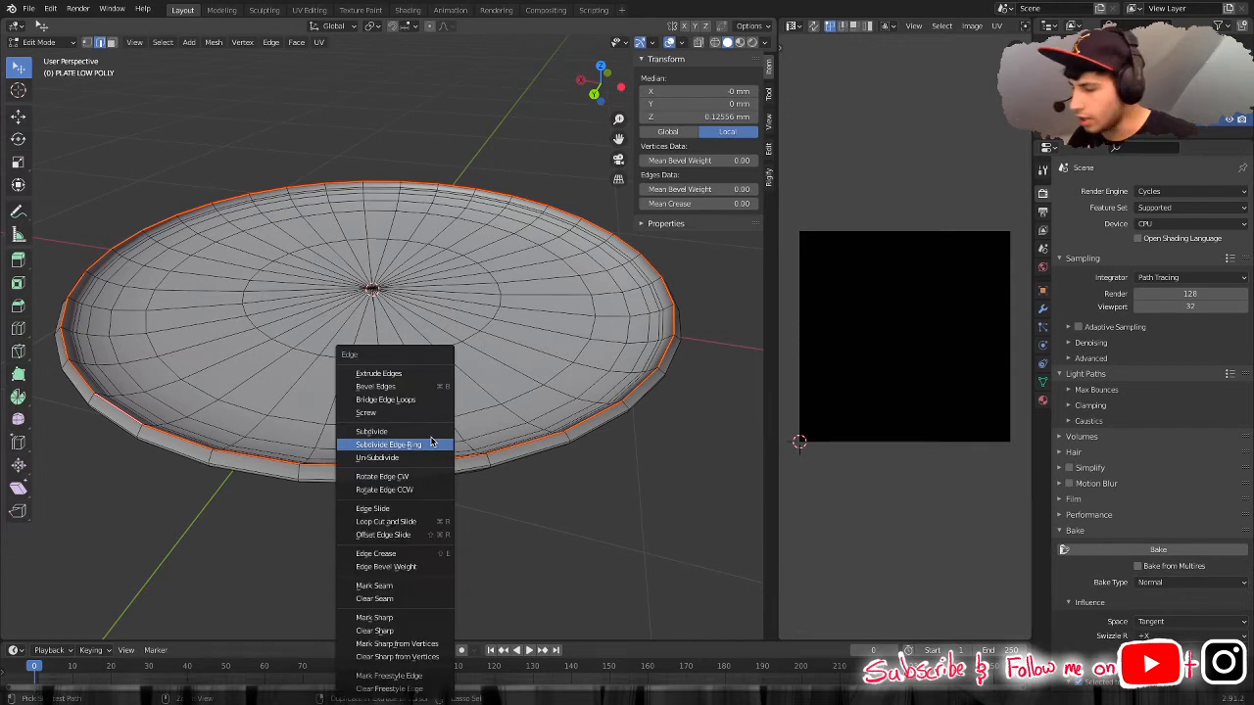
{"action": "left_click", "coordinate": [378, 588]}
{"action": "left_click", "coordinate": [637, 475]}
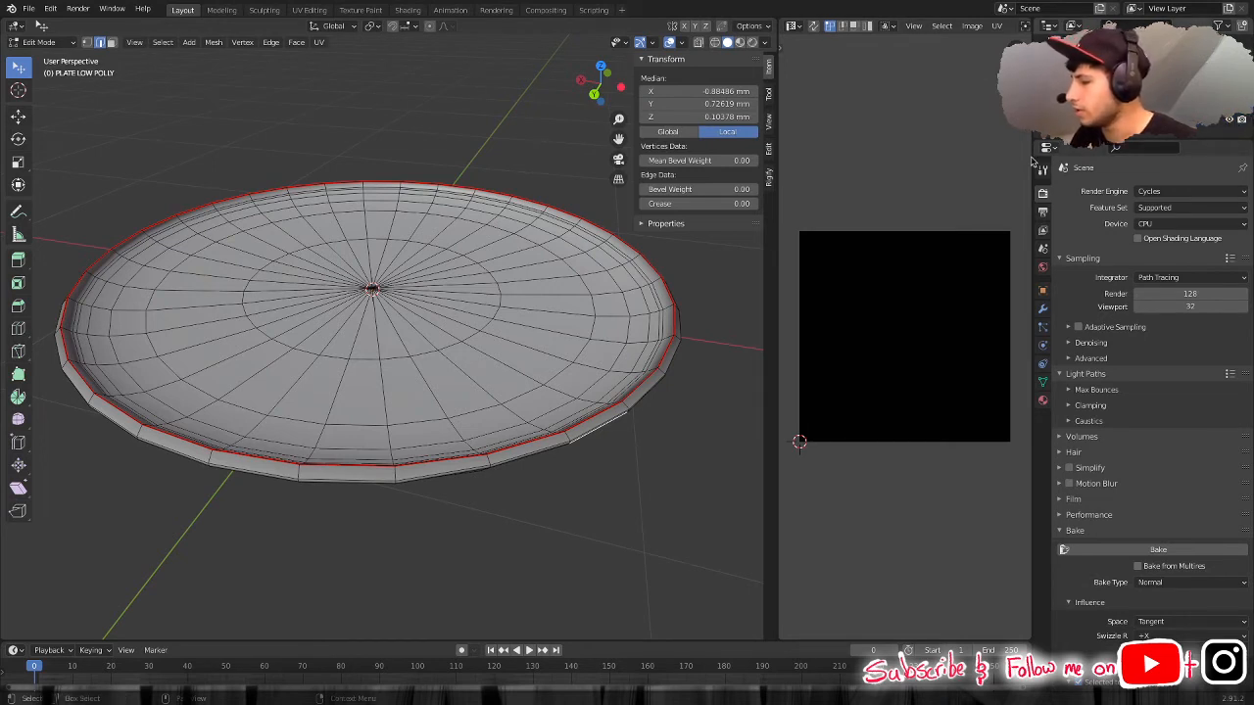
Return to Object Mode and swap the visible object from the low-poly plate to the high-poly plate.
{"action": "key", "text": "ctrl+Tab"}
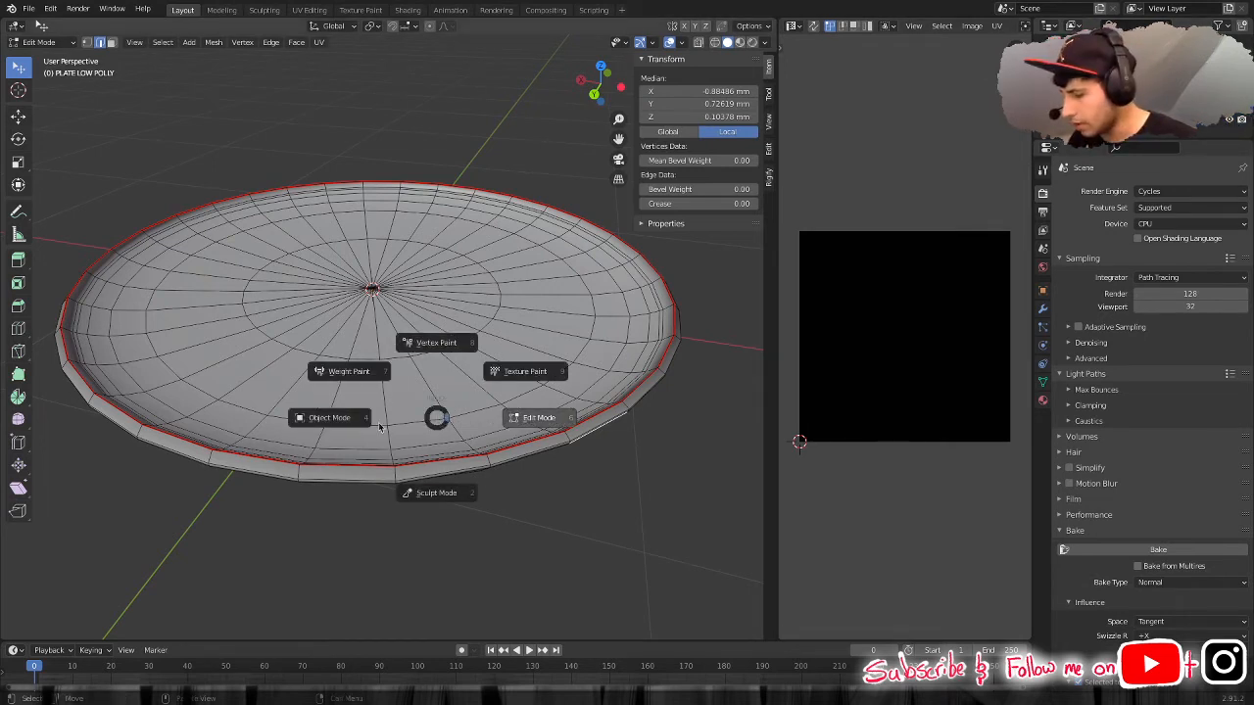
{"action": "left_click", "coordinate": [350, 424]}
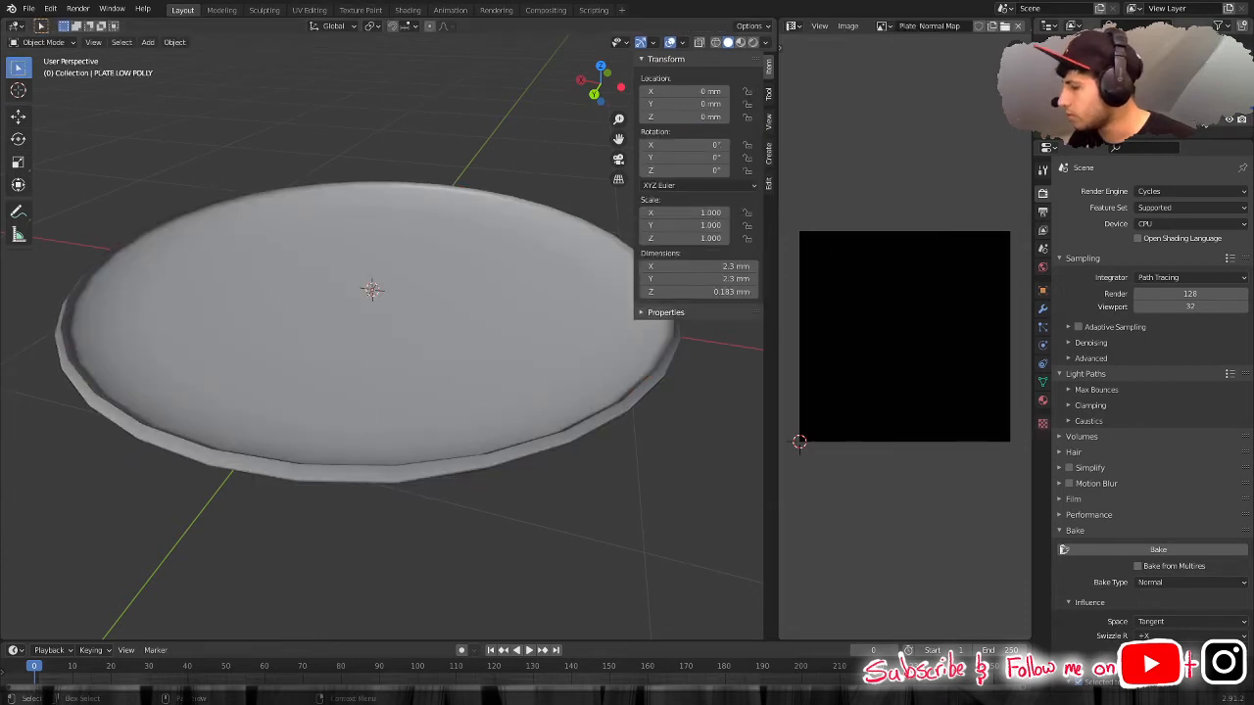
{"action": "left_click", "coordinate": [1230, 119]}
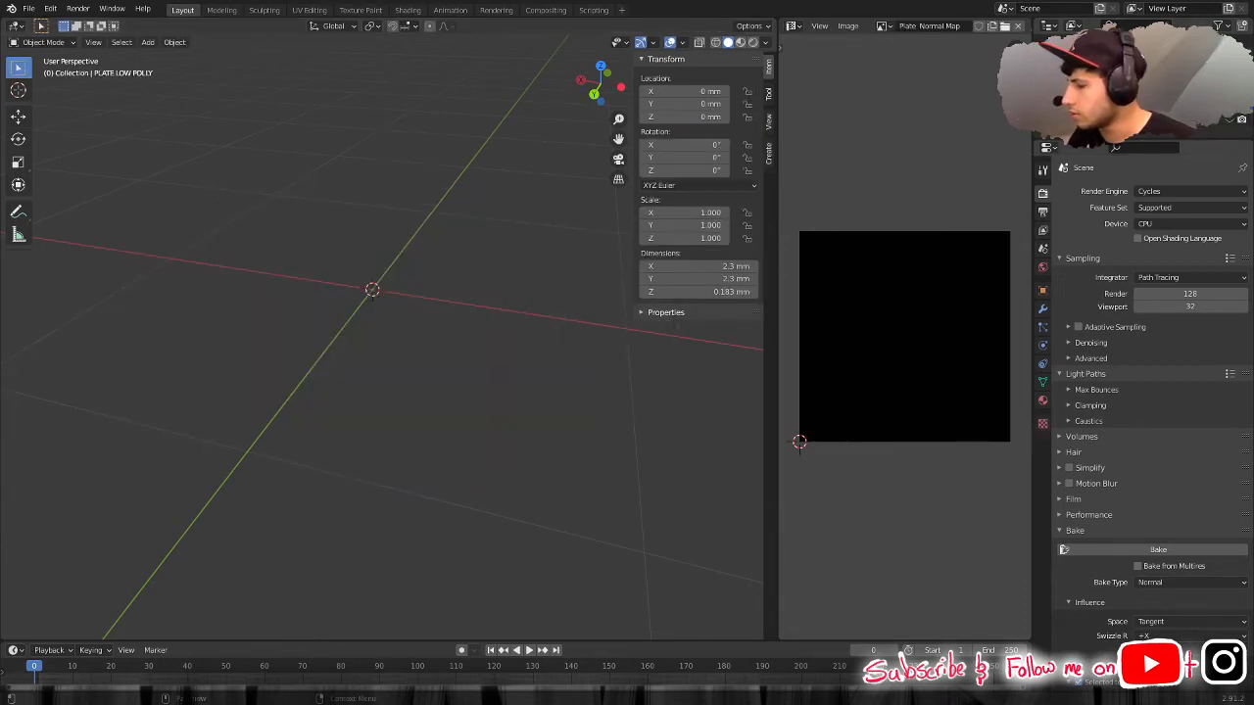
{"action": "left_click", "coordinate": [1230, 119]}
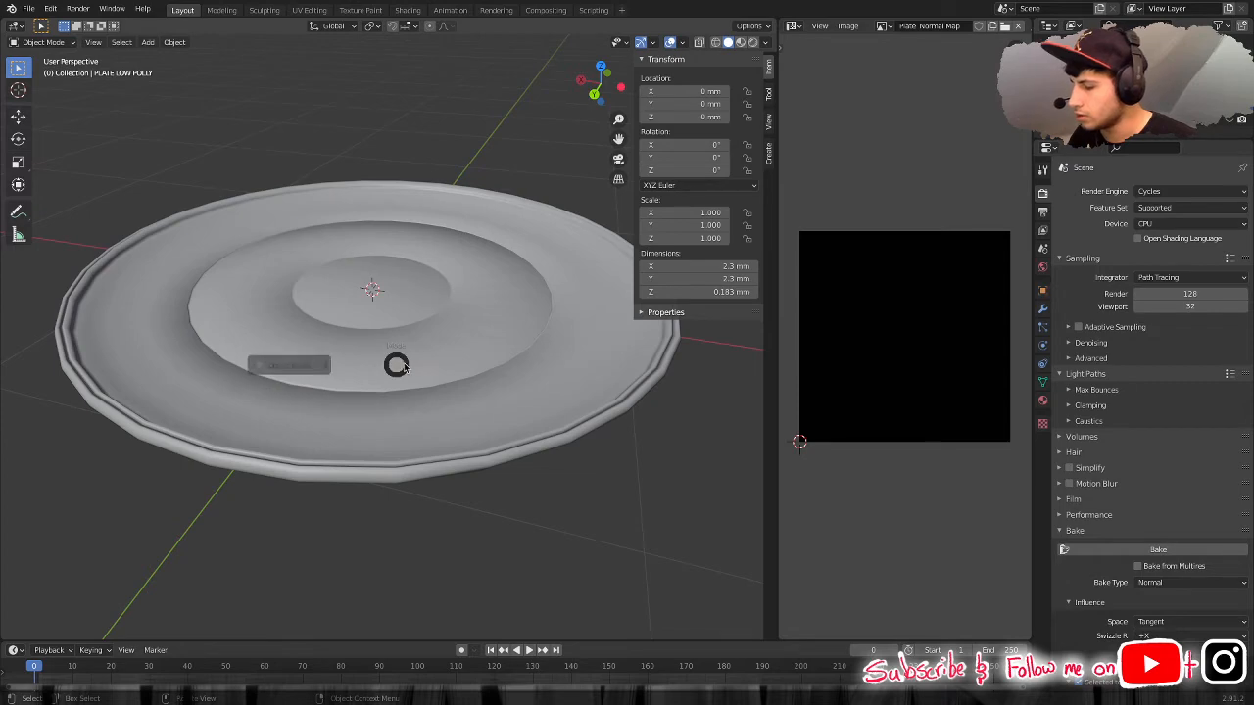
Select the high-poly plate, examine its rim seam and edge loops in Edit Mode, and return to Object Mode.
{"action": "left_click", "coordinate": [453, 372]}
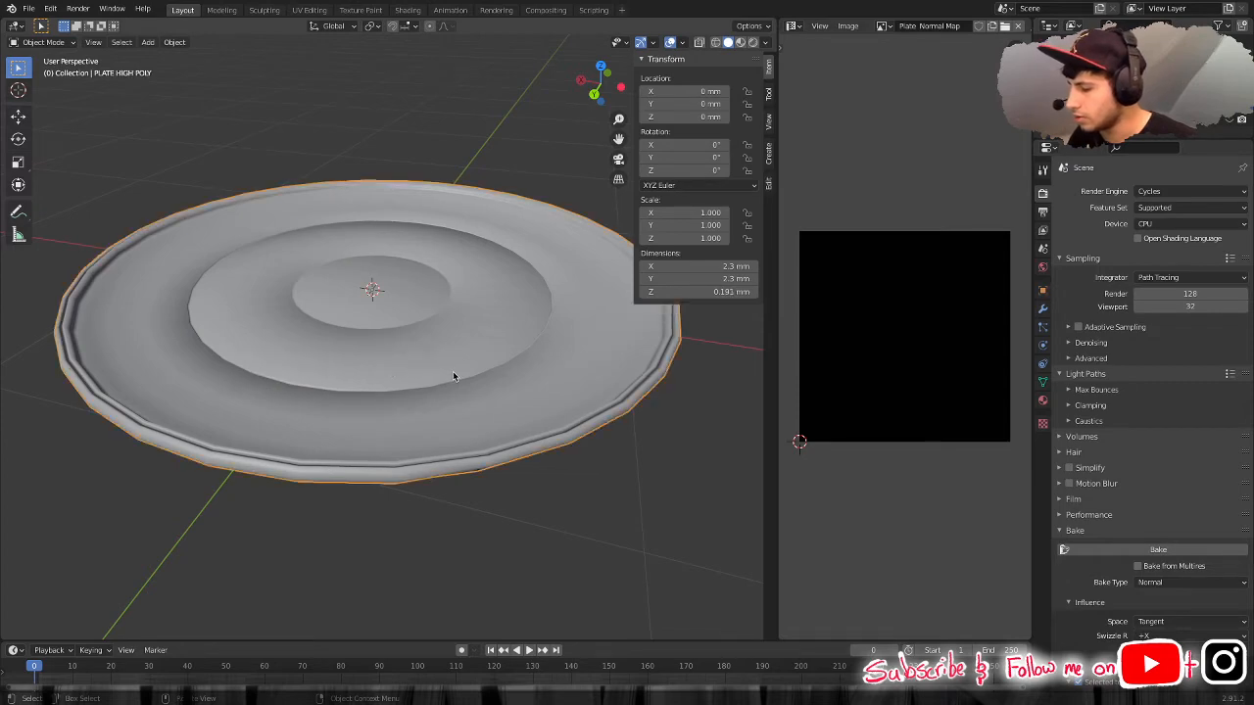
{"action": "key", "text": "ctrl+Tab"}
{"action": "left_click", "coordinate": [555, 372]}
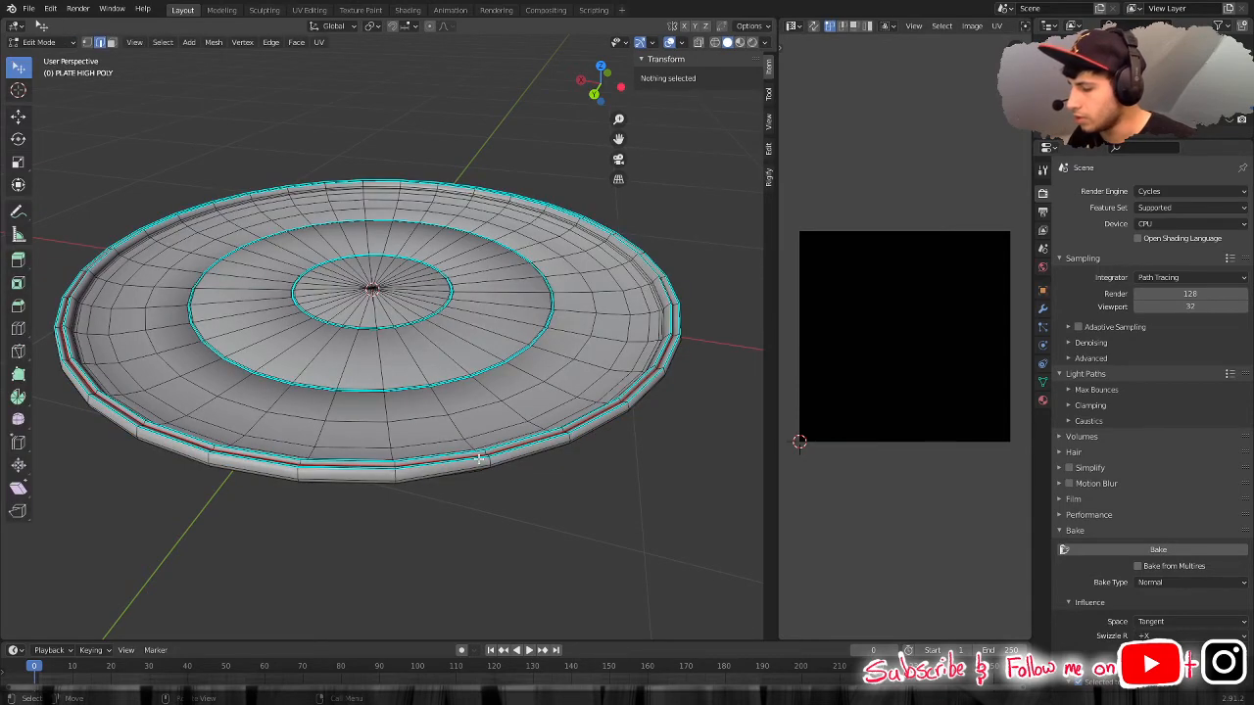
{"action": "scroll", "coordinate": [480, 458], "scroll_direction": "up", "scroll_amount": 6}
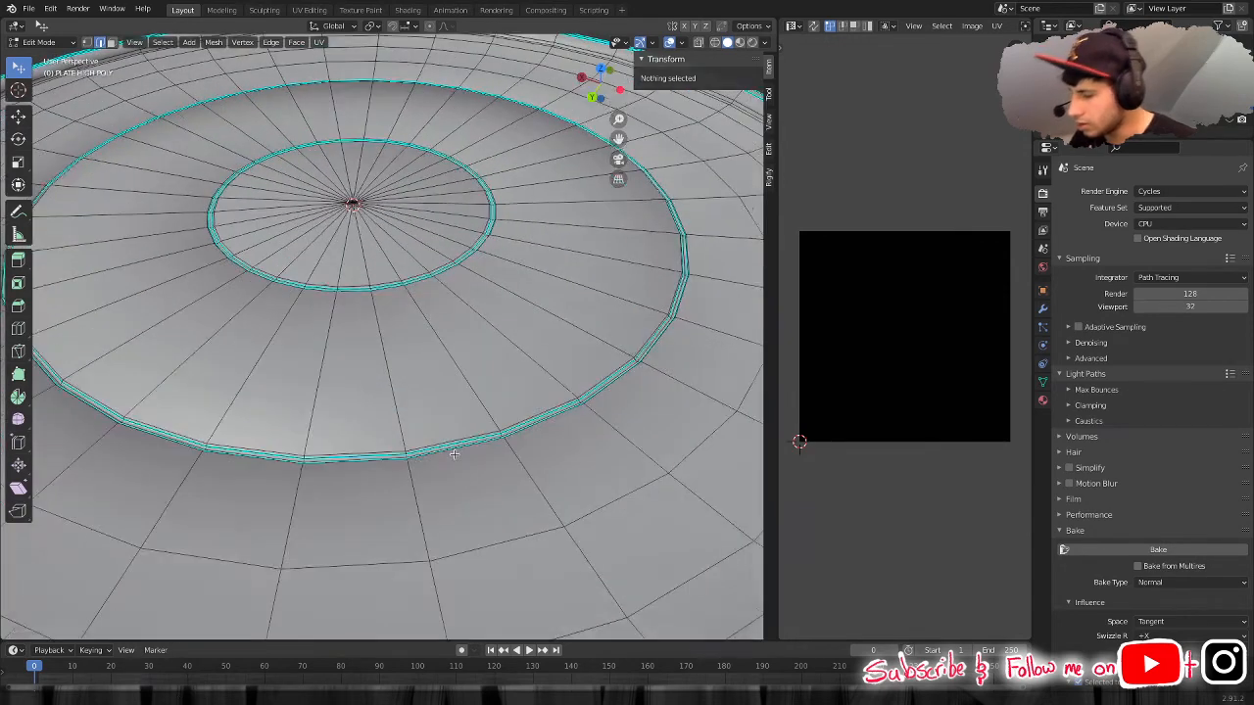
{"action": "middle_click_drag", "start_coordinate": [453, 453], "coordinate": [434, 453]}
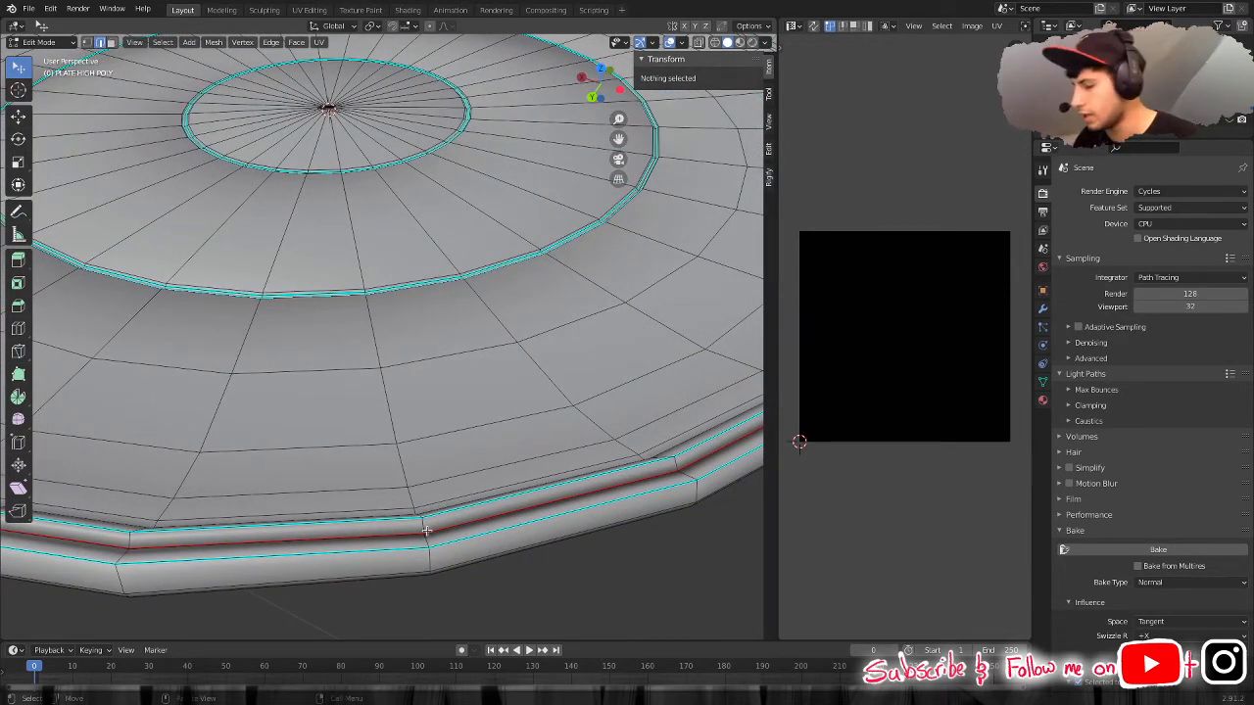
{"action": "scroll", "coordinate": [350, 455], "scroll_direction": "down", "scroll_amount": 6}
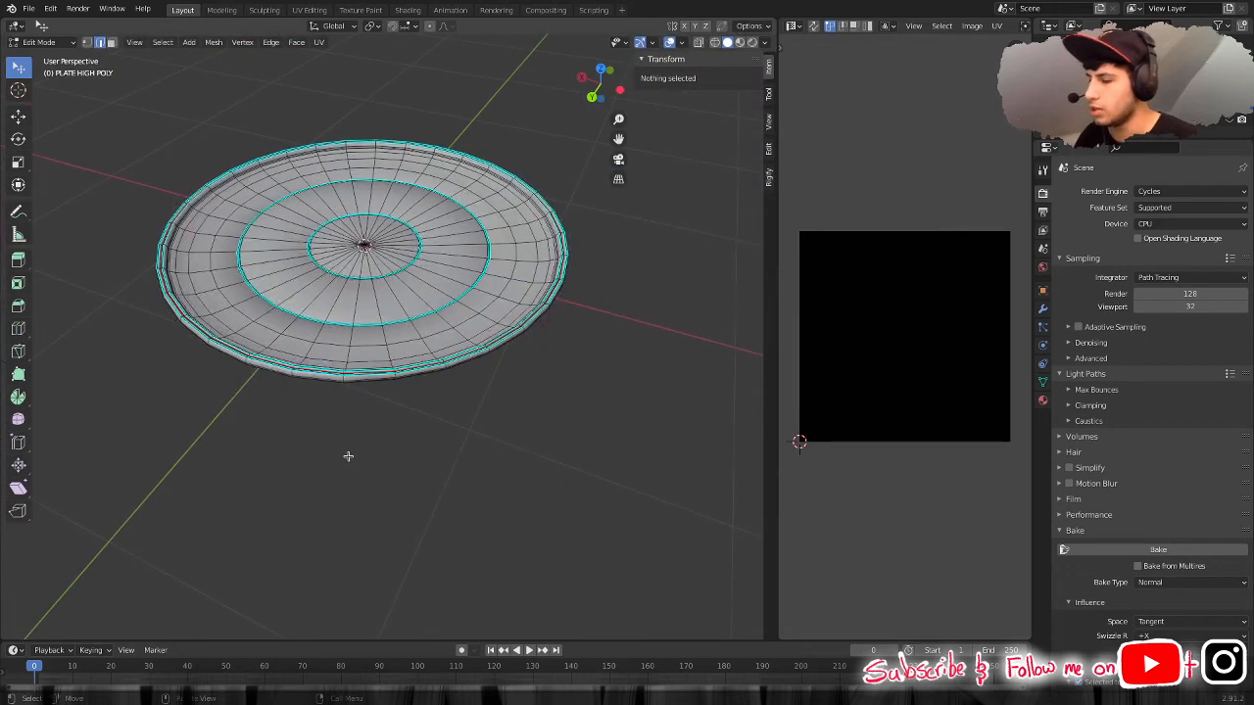
{"action": "scroll", "coordinate": [347, 455], "scroll_direction": "up", "scroll_amount": 5}
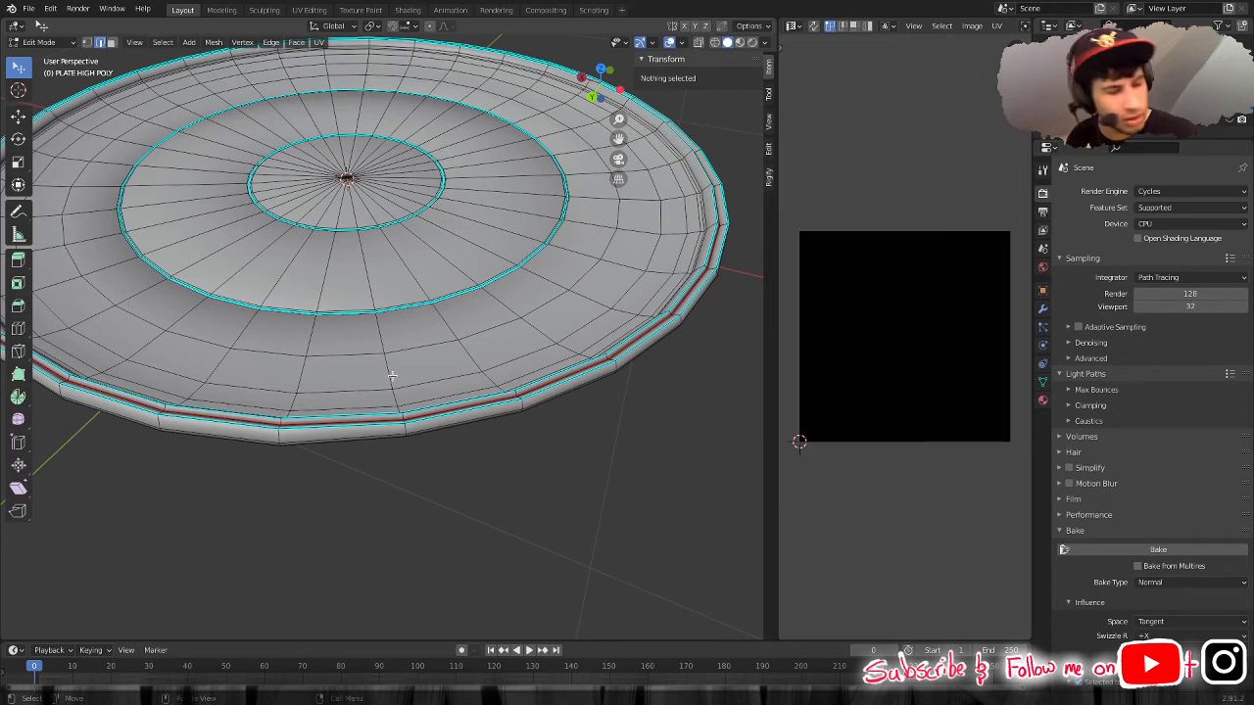
{"action": "key", "text": "ctrl+Tab"}
{"action": "left_click", "coordinate": [285, 377]}
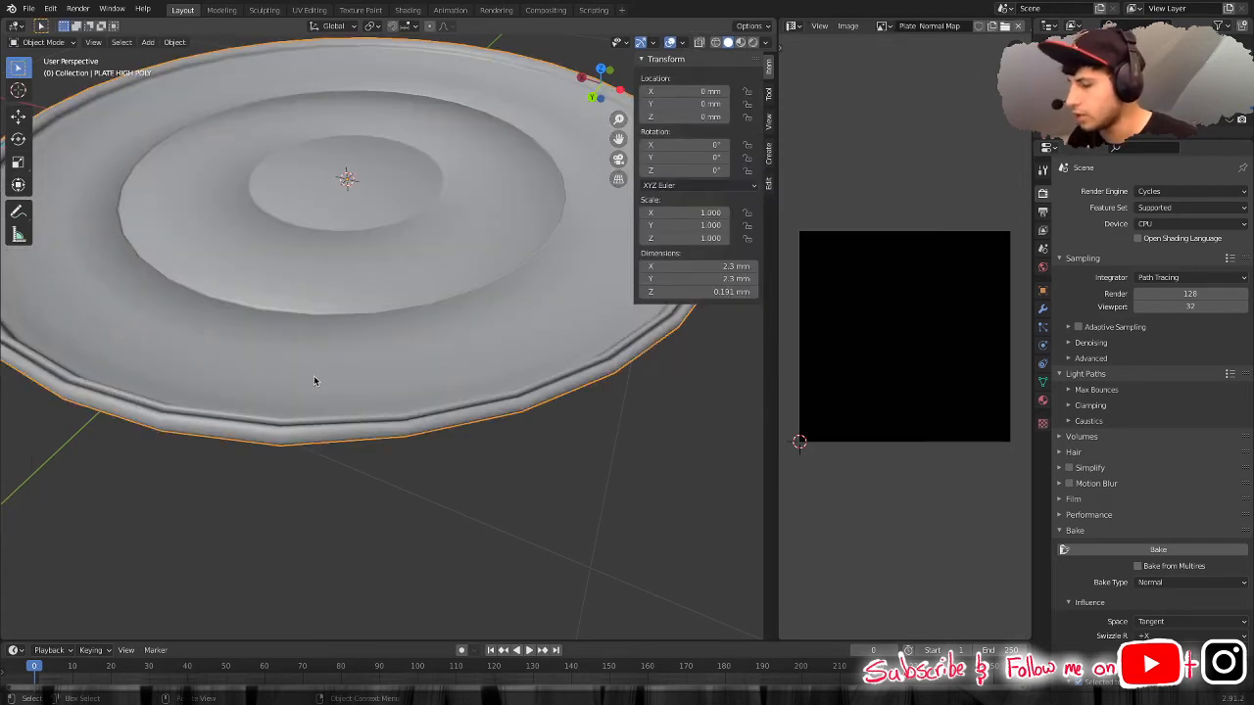
Hide the 3D Viewport's sidebar and widen the Image Editor slightly.
{"action": "scroll", "coordinate": [439, 401], "scroll_direction": "down", "scroll_amount": 5}
{"action": "mouse_move", "coordinate": [422, 415]}
{"action": "middle_mouse_down"}
{"action": "mouse_move", "coordinate": [433, 383]}
{"action": "mouse_move", "coordinate": [414, 382]}
{"action": "mouse_move", "coordinate": [402, 404]}
{"action": "middle_mouse_up"}
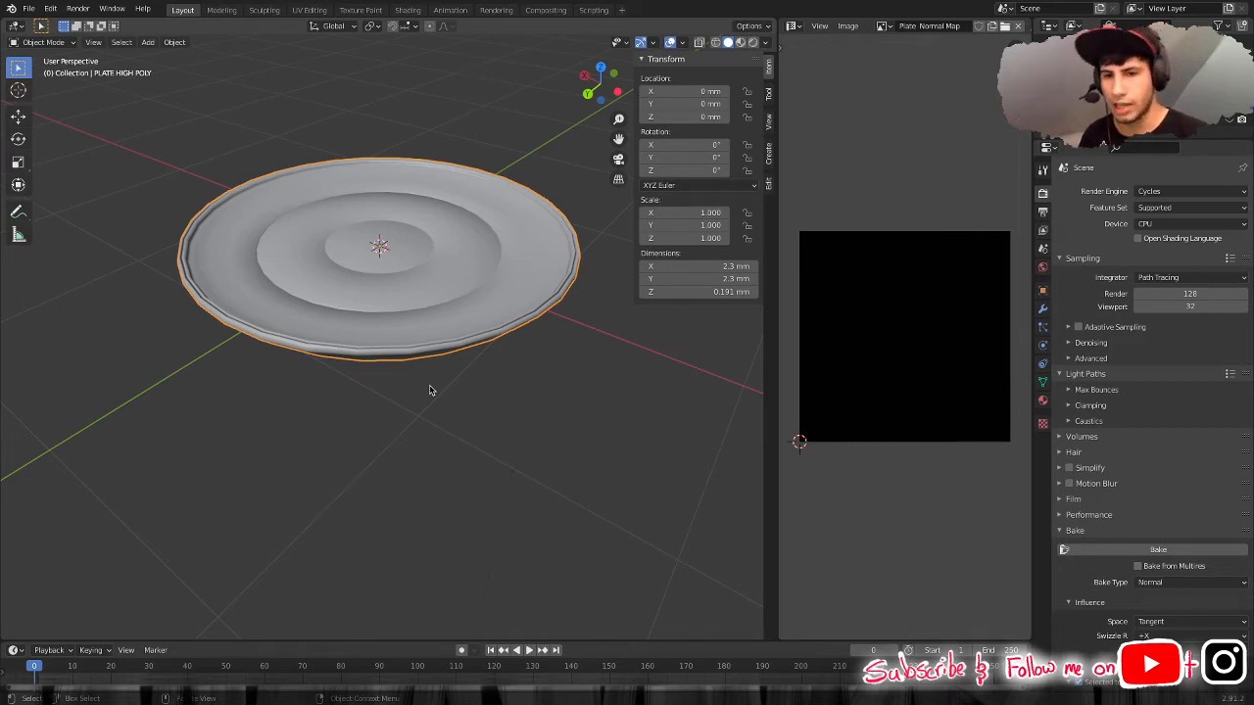
{"action": "mouse_move", "coordinate": [516, 386]}
{"action": "middle_mouse_down"}
{"action": "mouse_move", "coordinate": [503, 393]}
{"action": "mouse_move", "coordinate": [512, 406]}
{"action": "middle_mouse_up"}
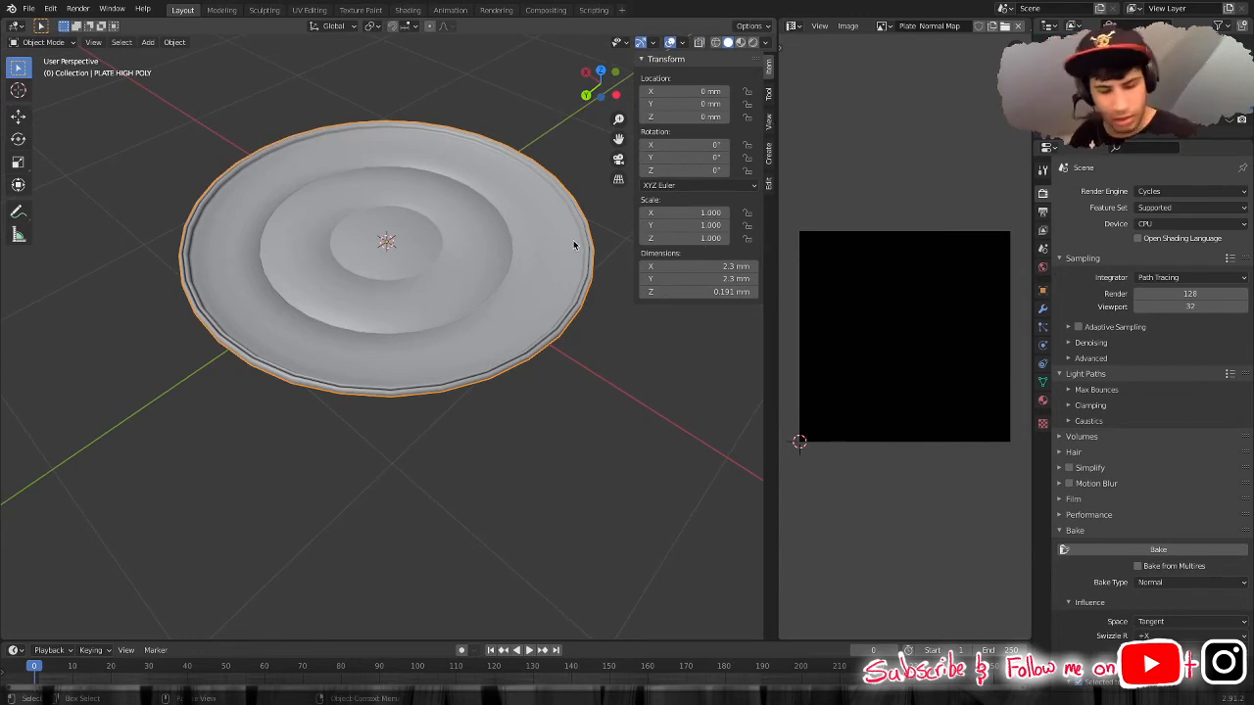
{"action": "key", "text": "n"}
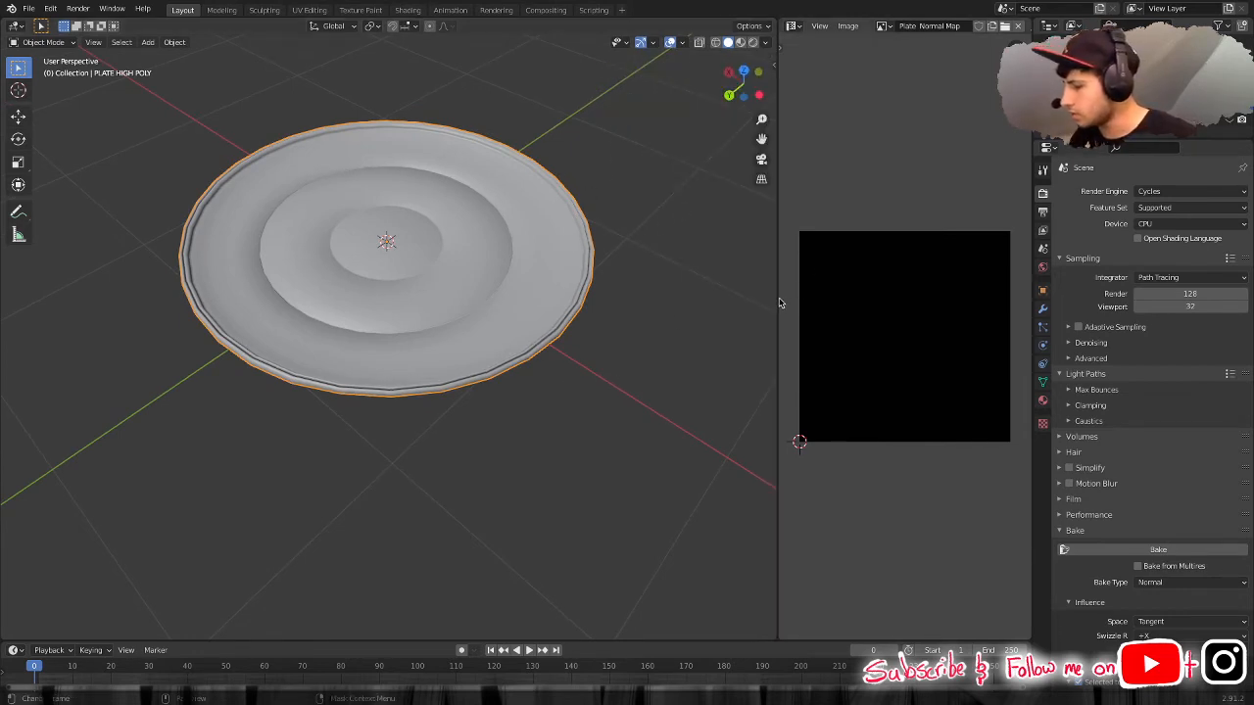
{"action": "left_click_drag", "start_coordinate": [778, 302], "coordinate": [748, 303]}
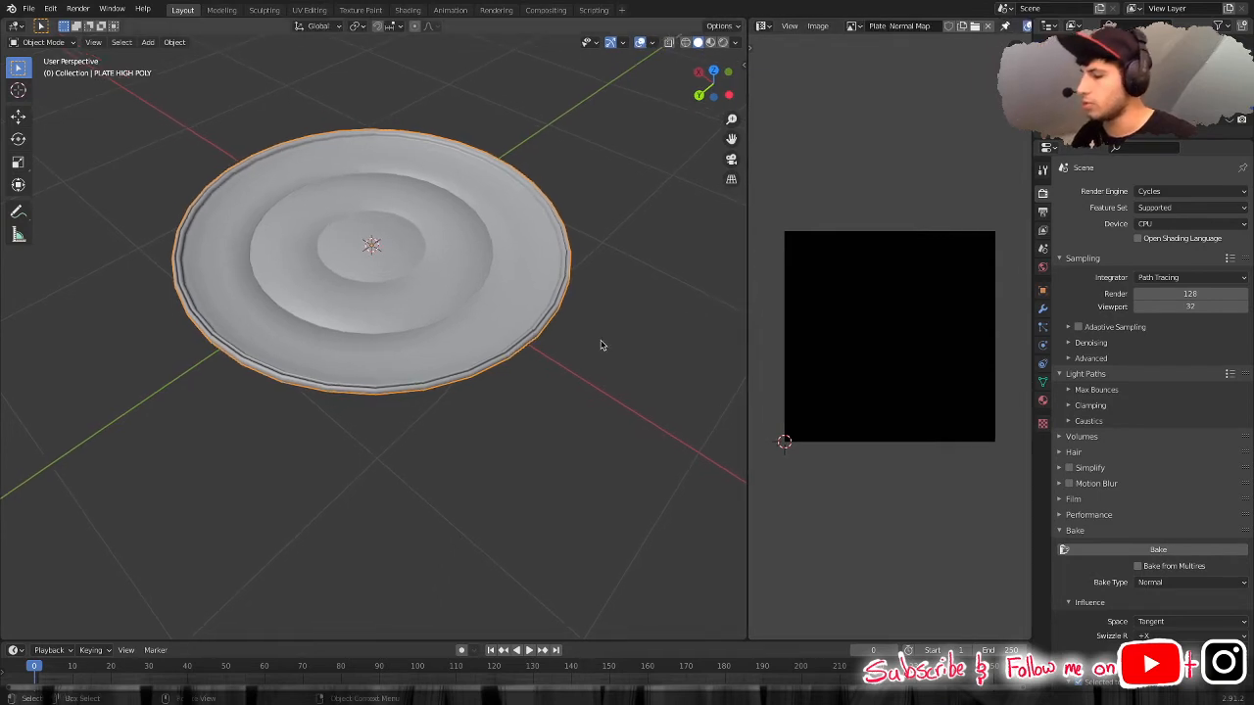
Select both the low-poly and high-poly plates, with the high-poly plate active, and enter Edit Mode on them together.
{"action": "scroll", "coordinate": [597, 343], "scroll_direction": "down", "scroll_amount": 4}
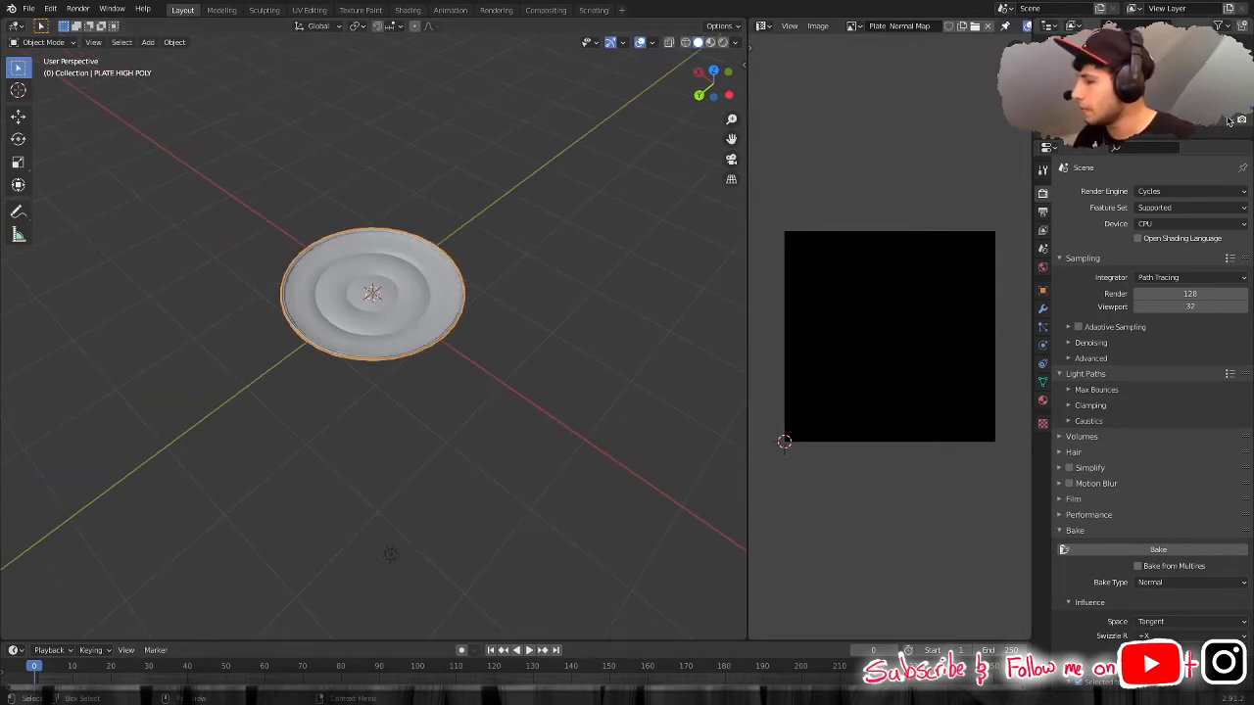
{"action": "middle_click_drag", "start_coordinate": [574, 363], "coordinate": [541, 333]}
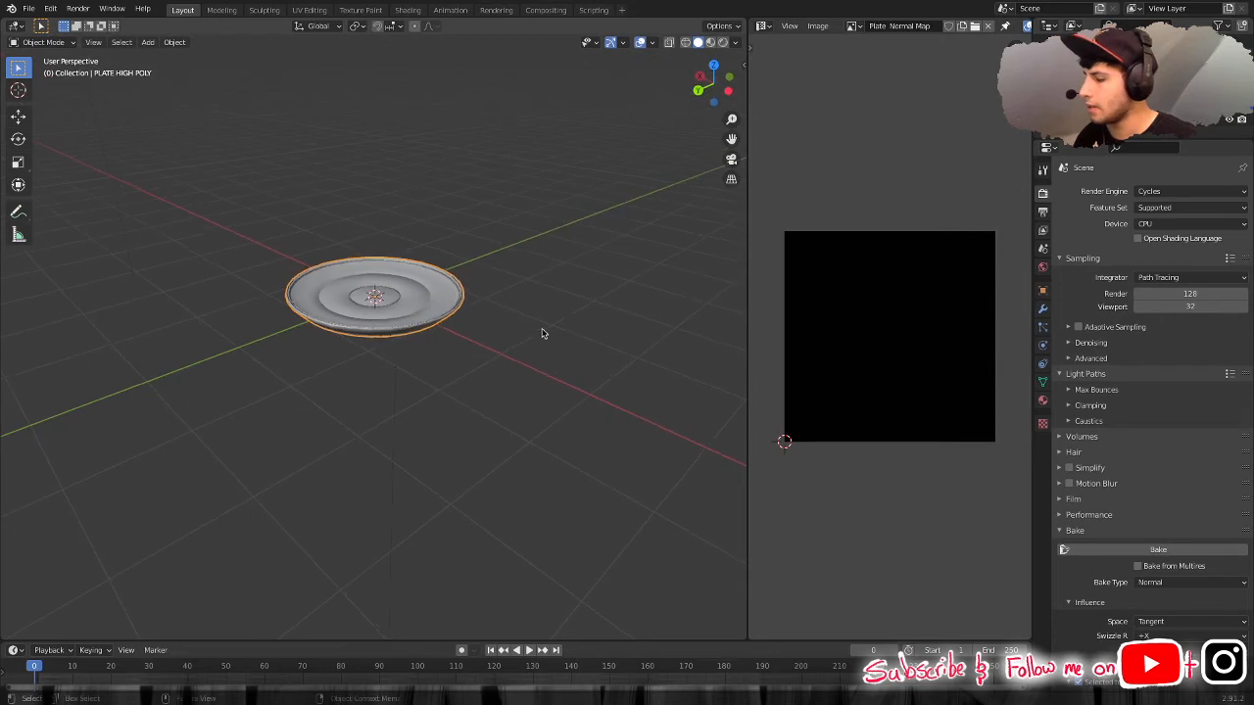
{"action": "scroll", "coordinate": [542, 333], "scroll_direction": "up", "scroll_amount": 2}
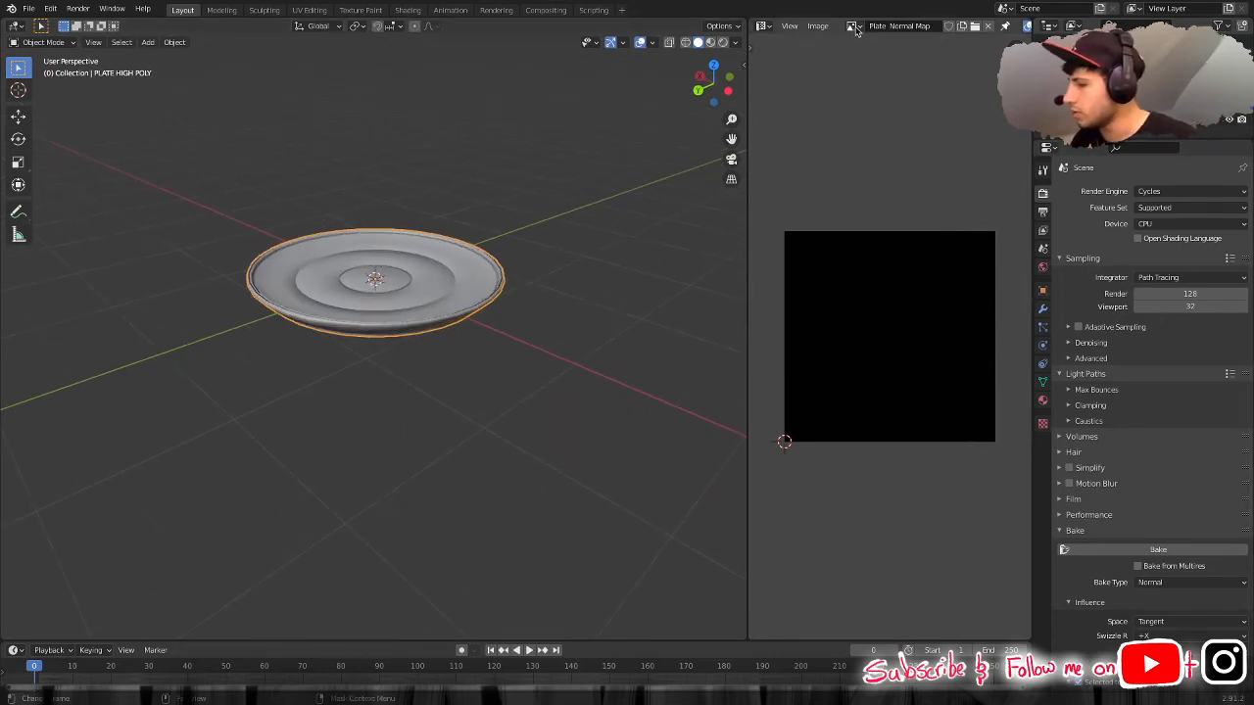
{"action": "left_click", "coordinate": [477, 306]}
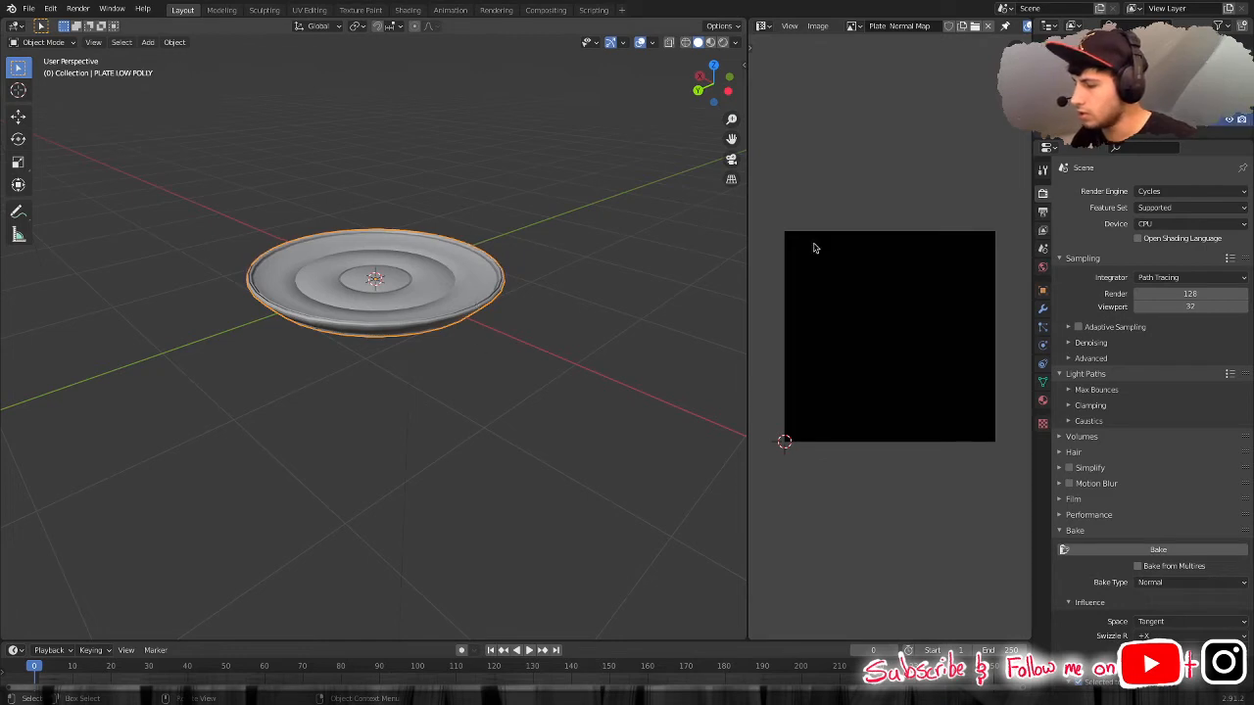
{"action": "left_click", "coordinate": [1106, 106], "text": "ctrl"}
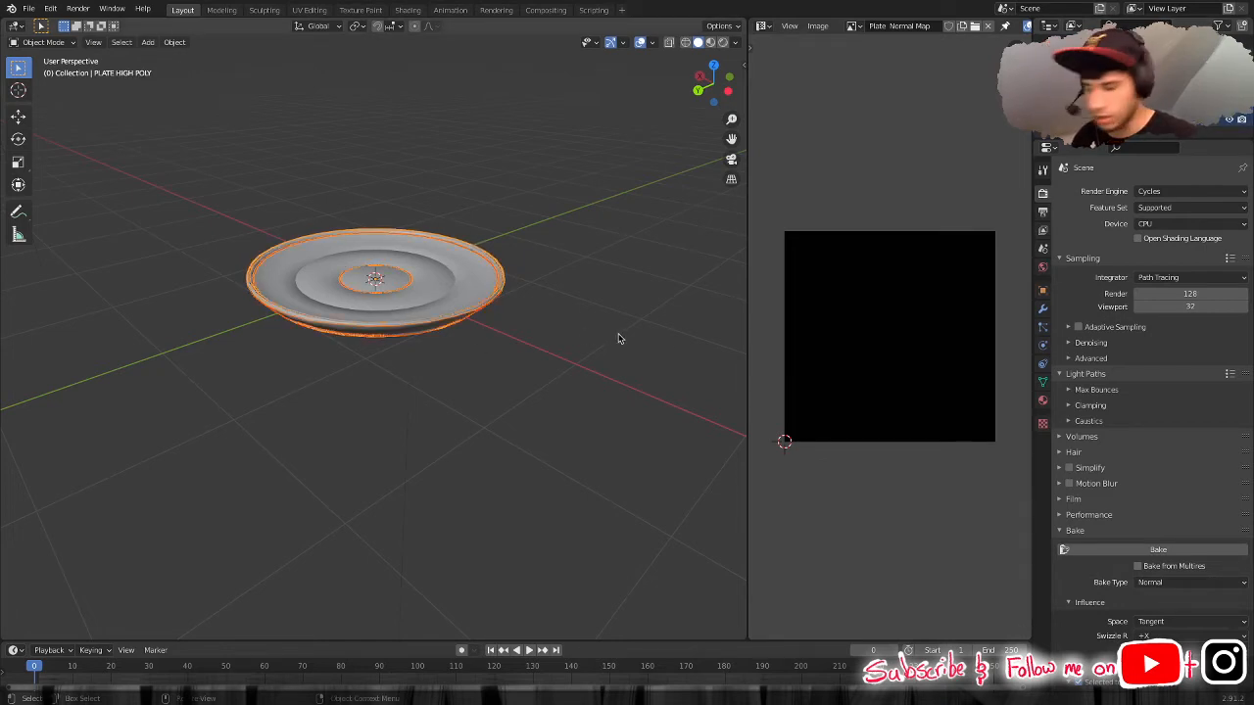
{"action": "key", "text": "ctrl+Tab"}
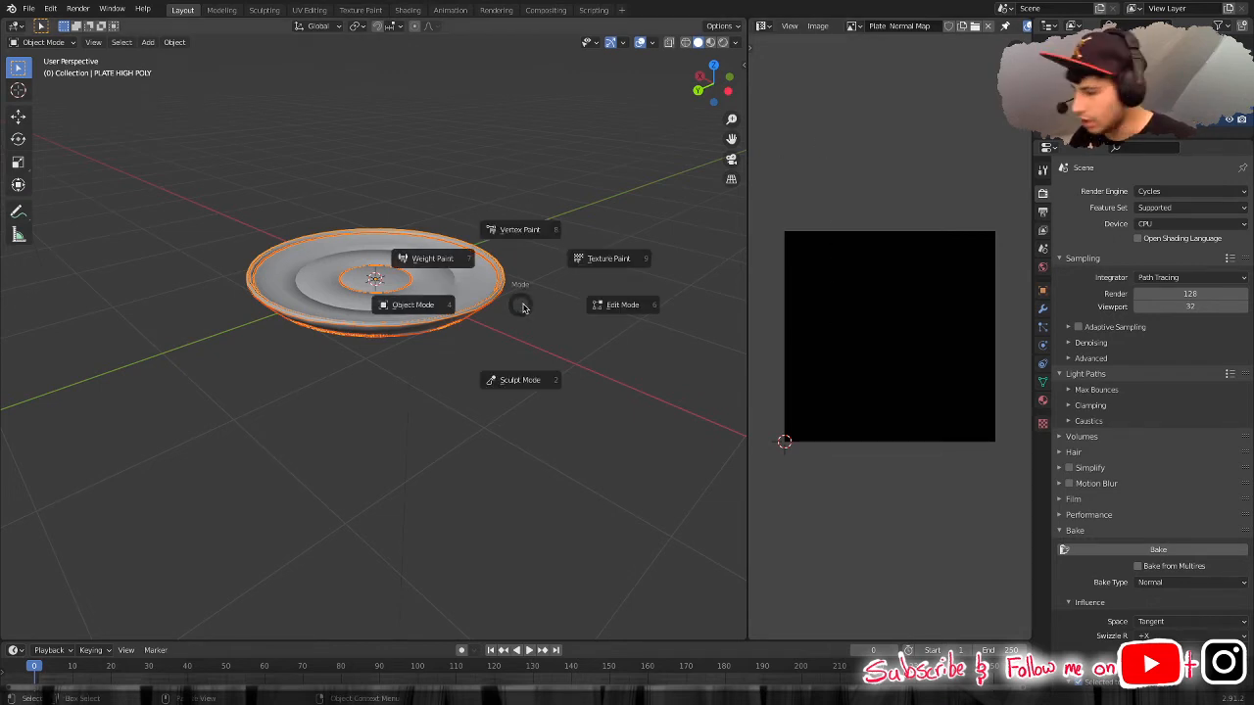
{"action": "left_click", "coordinate": [611, 306]}
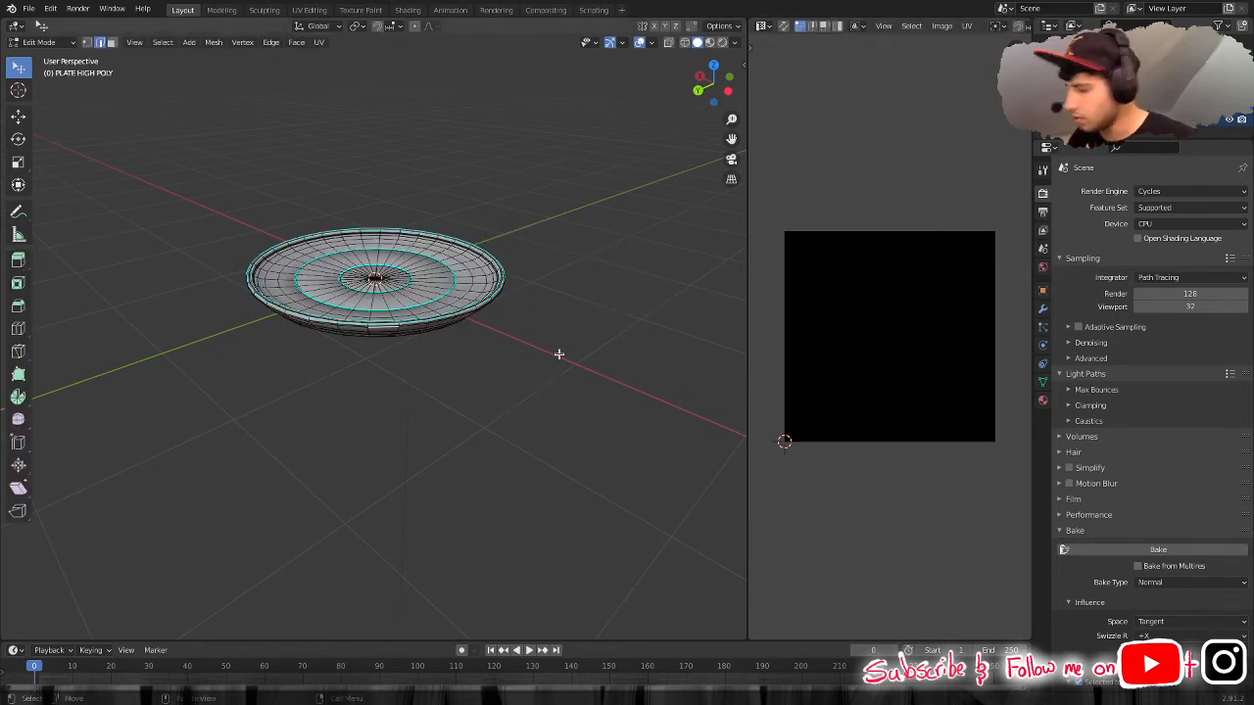
Select all geometry of both plates, examine how their UV layouts overlap, and clear the selection.
{"action": "key", "text": "a"}
{"action": "scroll", "coordinate": [833, 377], "scroll_direction": "up", "scroll_amount": 4}
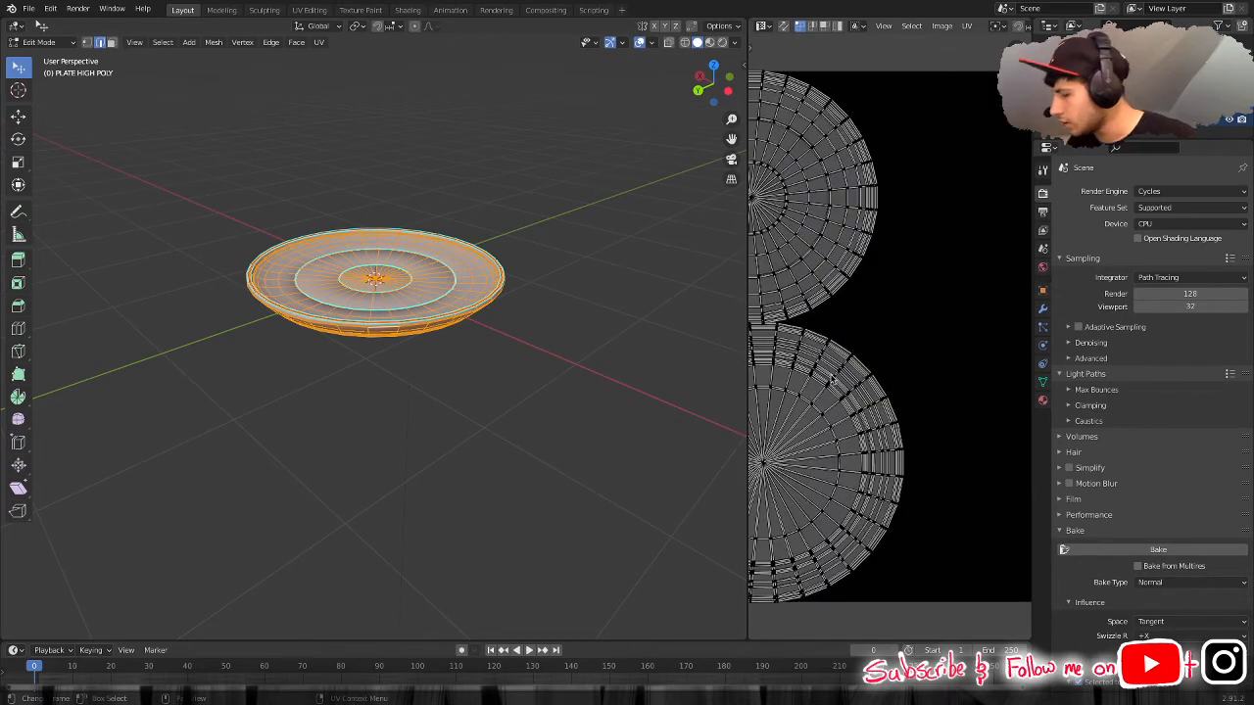
{"action": "key", "text": "Home"}
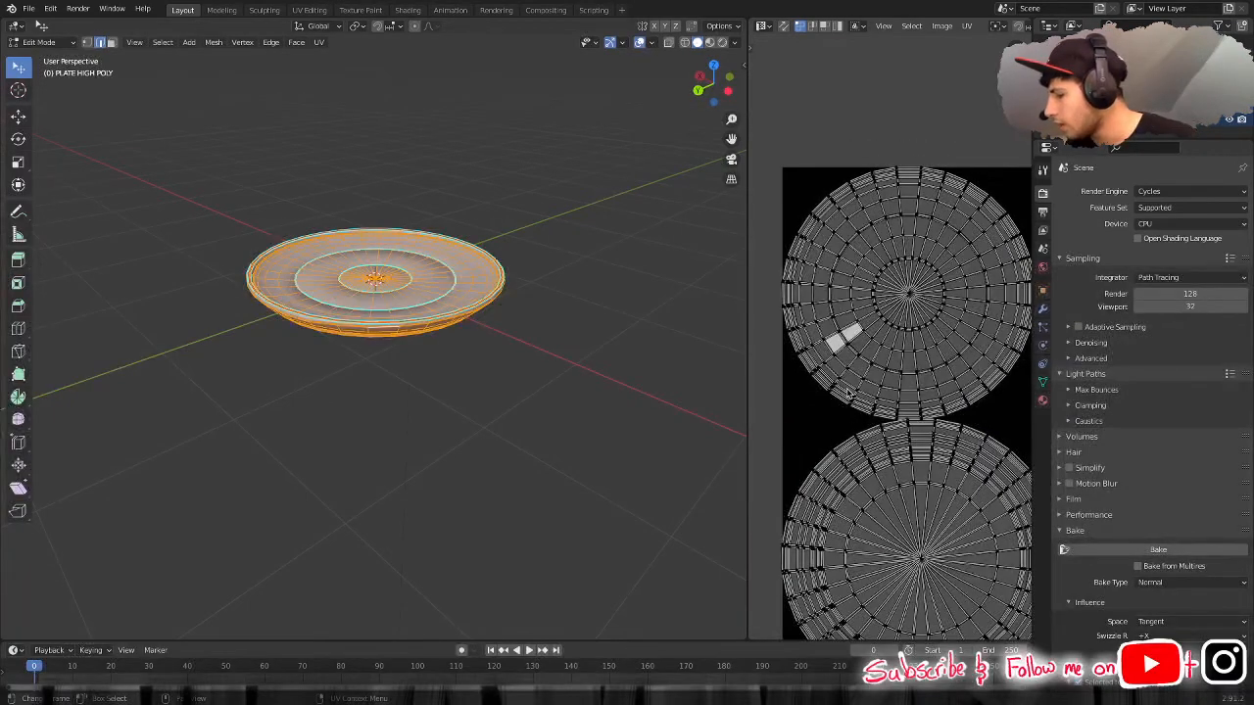
{"action": "scroll", "coordinate": [883, 411], "scroll_direction": "up", "scroll_amount": 4}
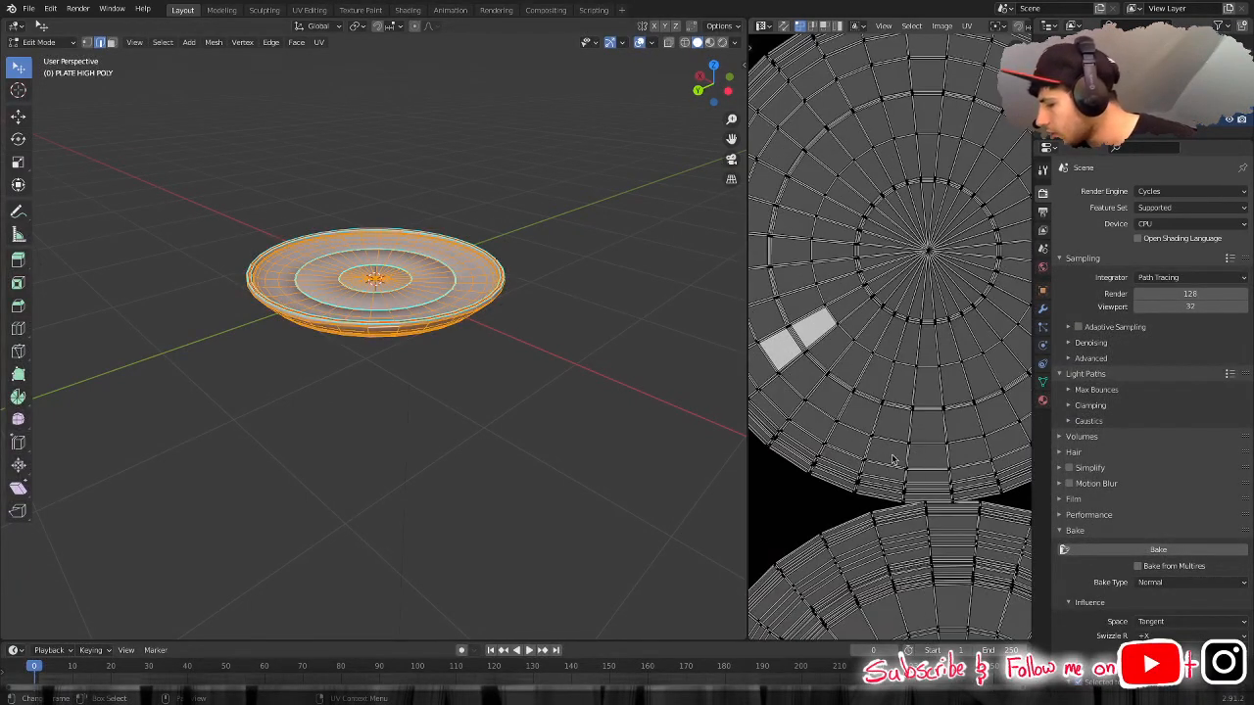
{"action": "key", "text": "Home"}
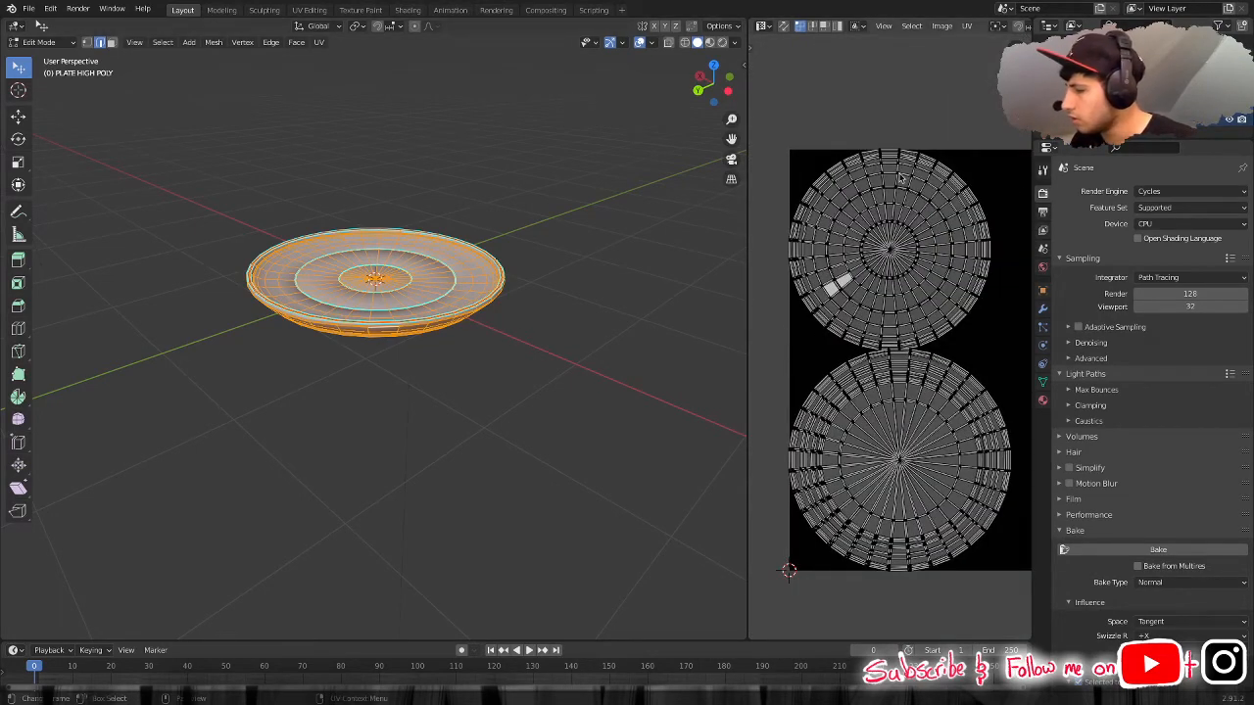
{"action": "key", "text": "alt+a"}
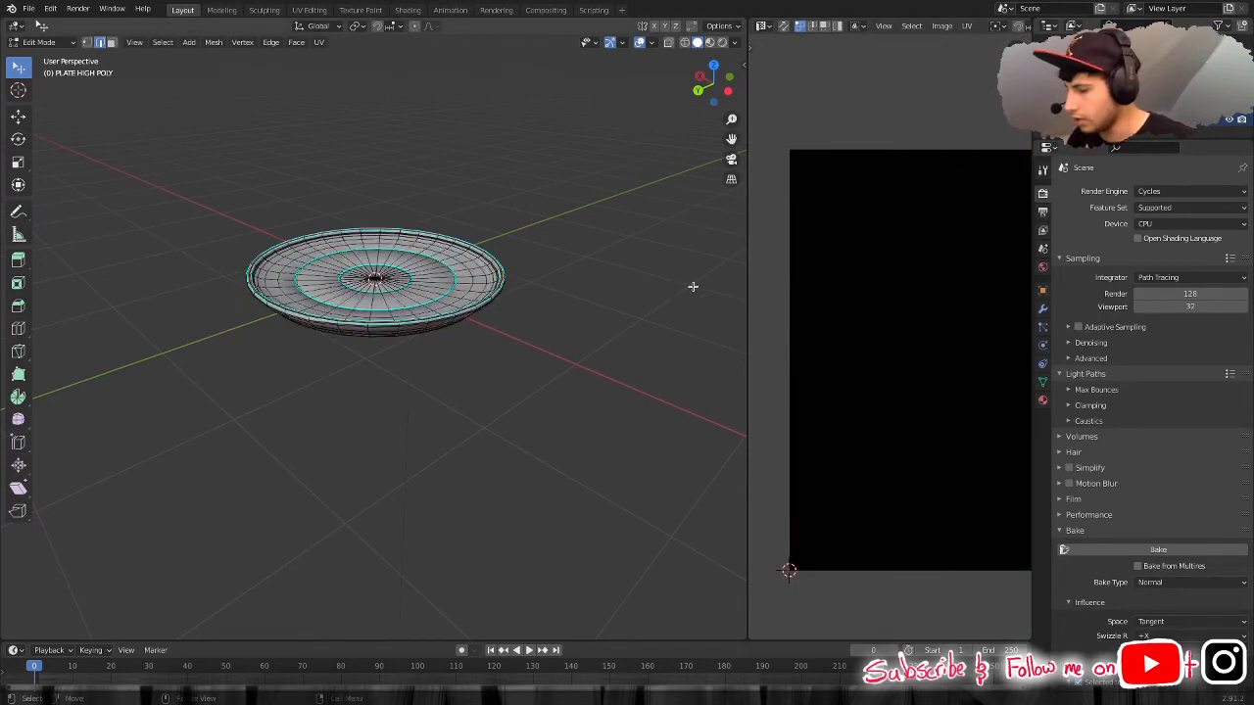
Make the low-poly plate active, select all geometry and hide the high-poly plate.
{"action": "left_click", "coordinate": [1120, 119]}
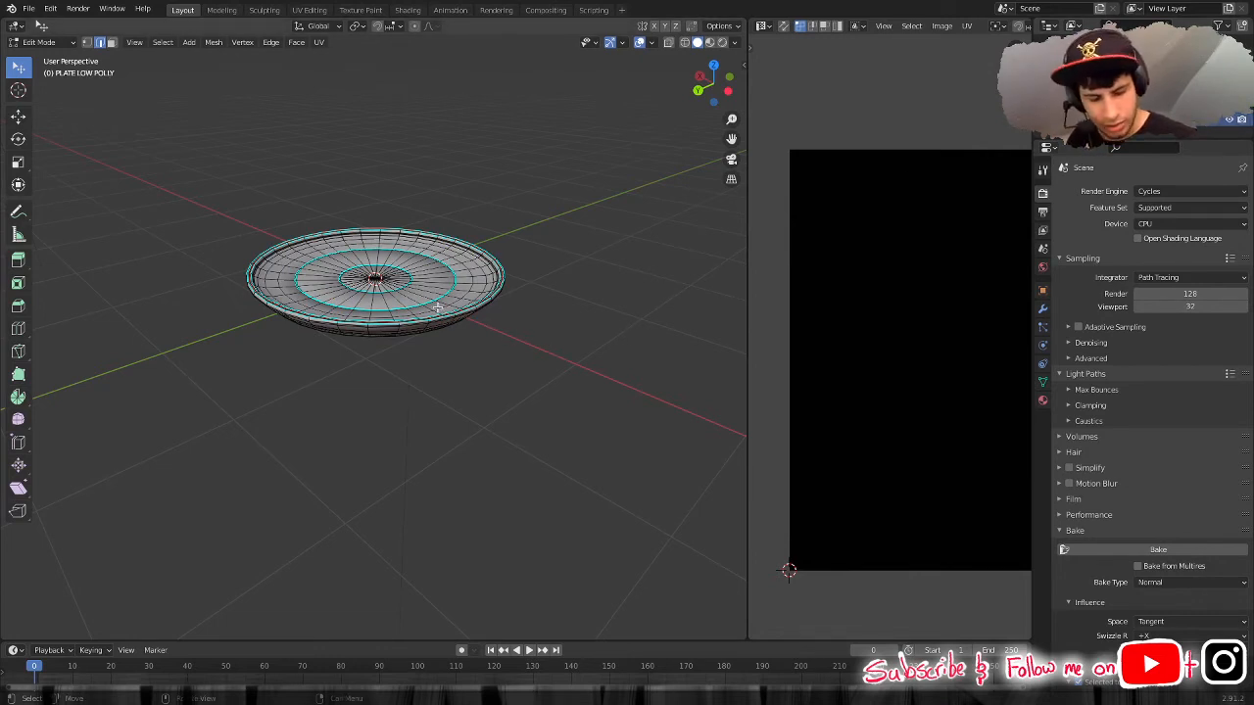
{"action": "key", "text": "l"}
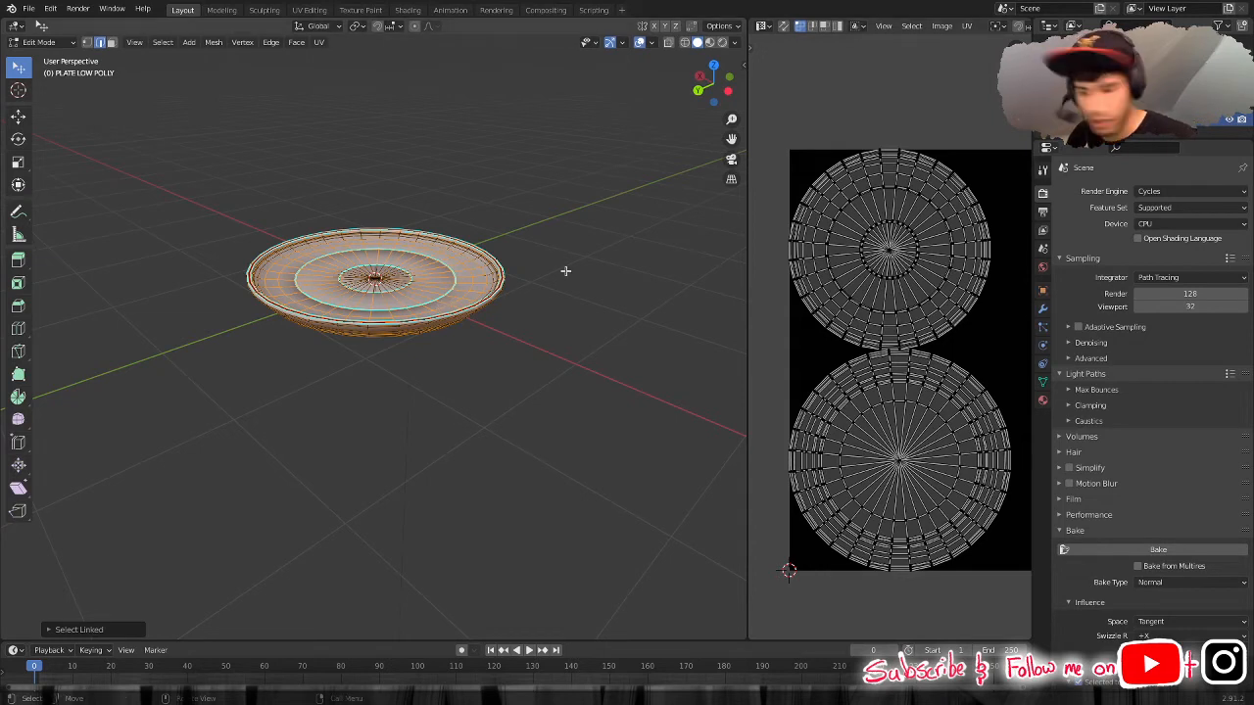
{"action": "key", "text": "ctrl+z"}
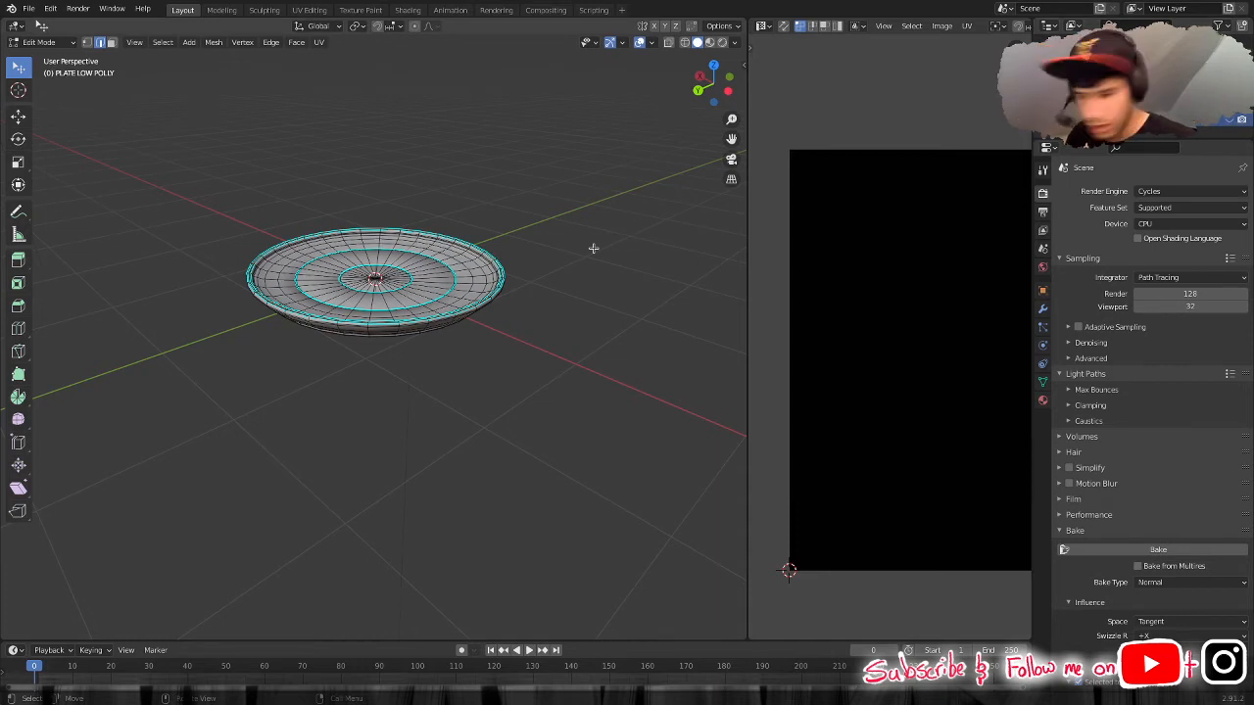
{"action": "key", "text": "a"}
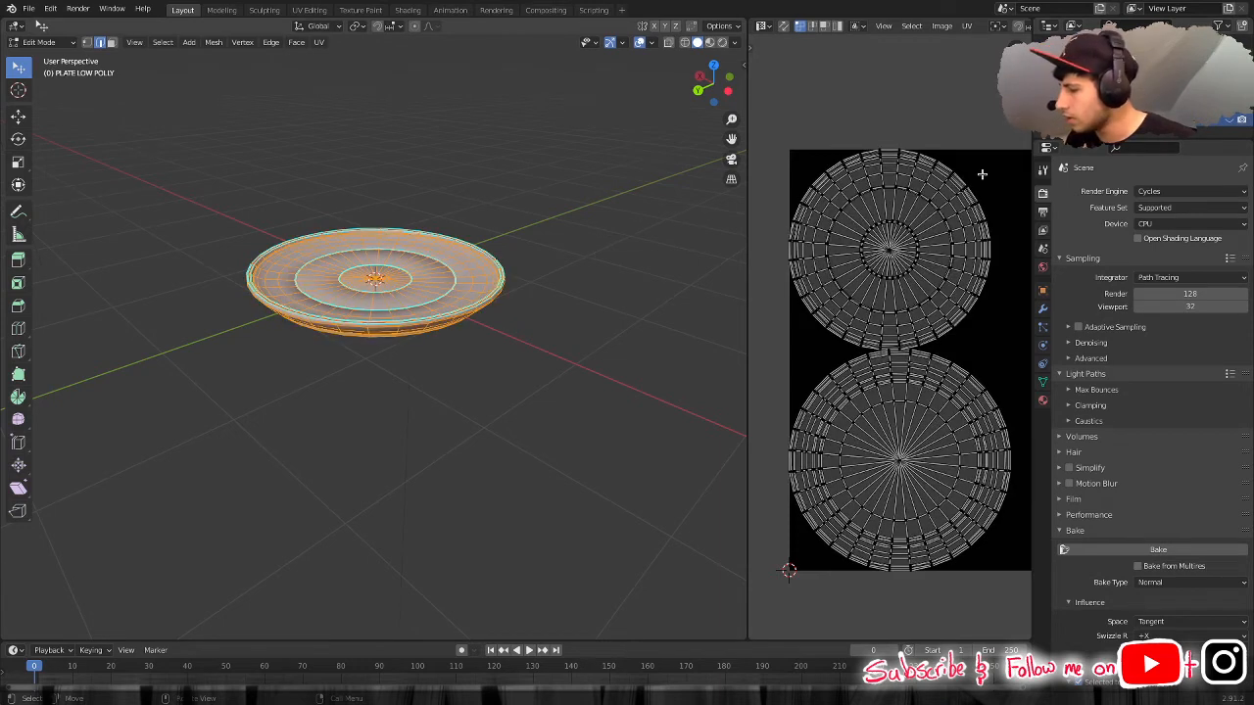
{"action": "left_click", "coordinate": [1230, 119]}
{"action": "left_click", "coordinate": [1230, 118]}
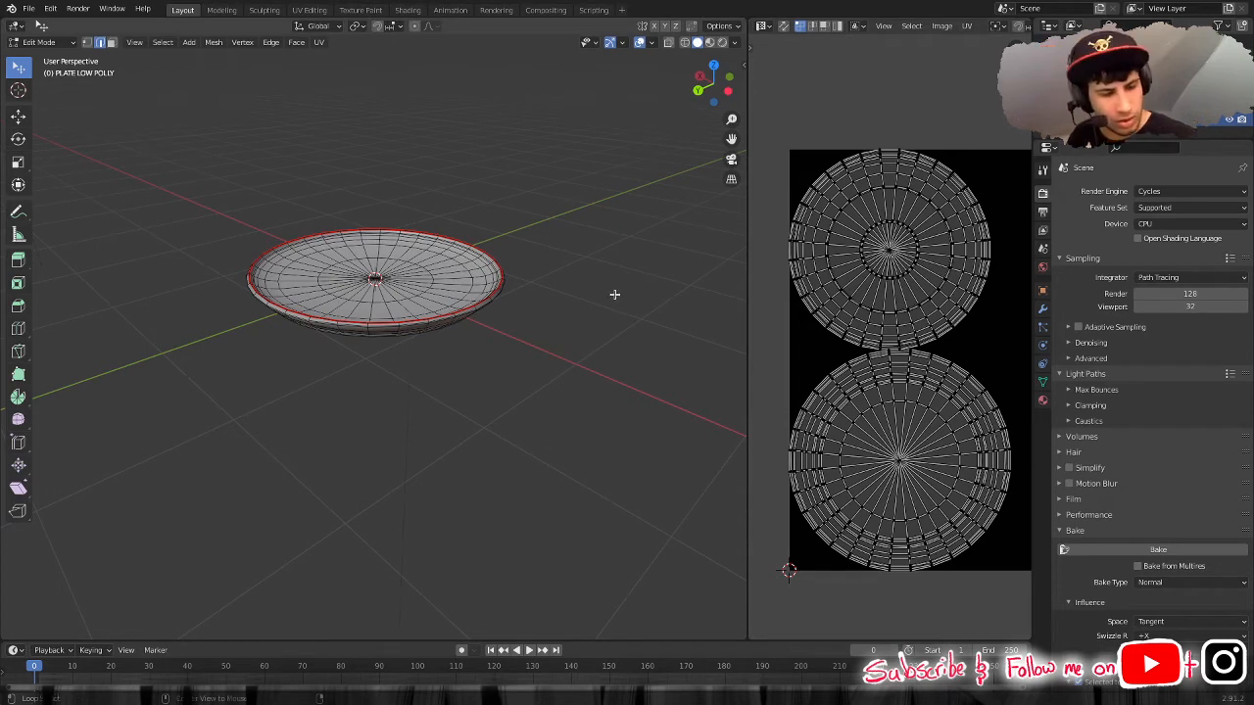
Reselect all geometry of the low-poly plate, examine its two UV islands up close, and clear the selection.
{"action": "key", "text": "alt+a"}
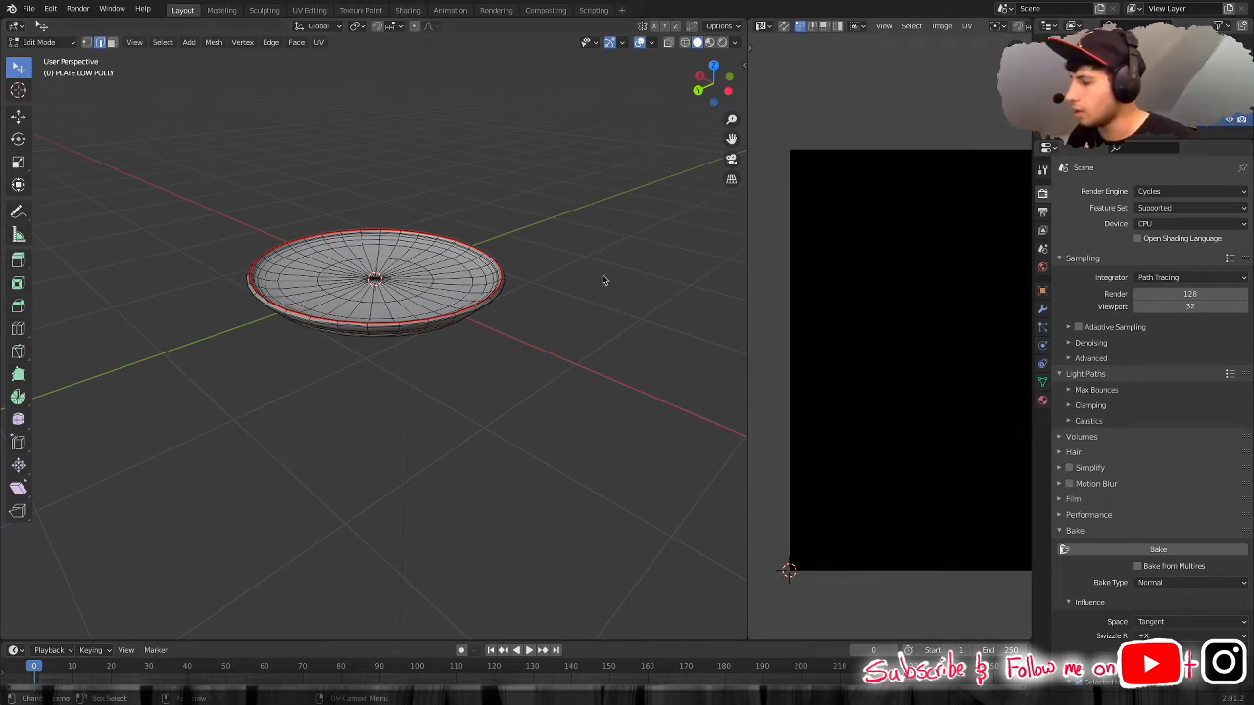
{"action": "key", "text": "a"}
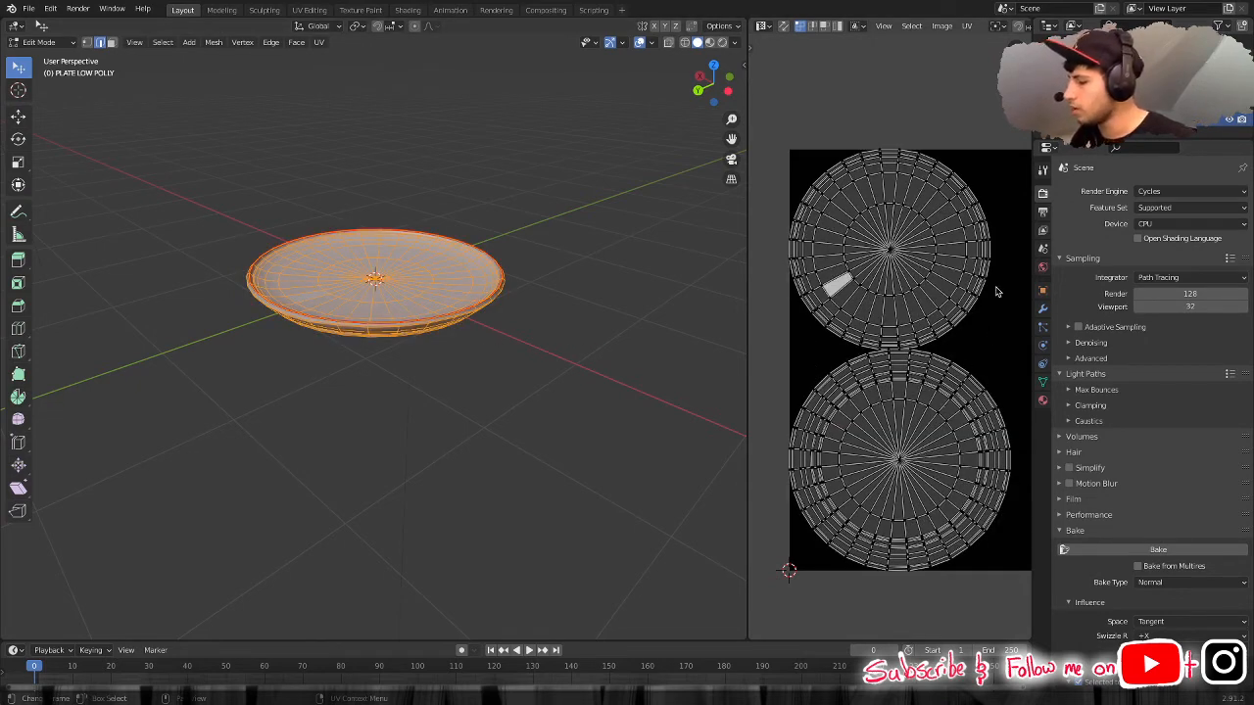
{"action": "scroll", "coordinate": [899, 394], "scroll_direction": "up", "scroll_amount": 3}
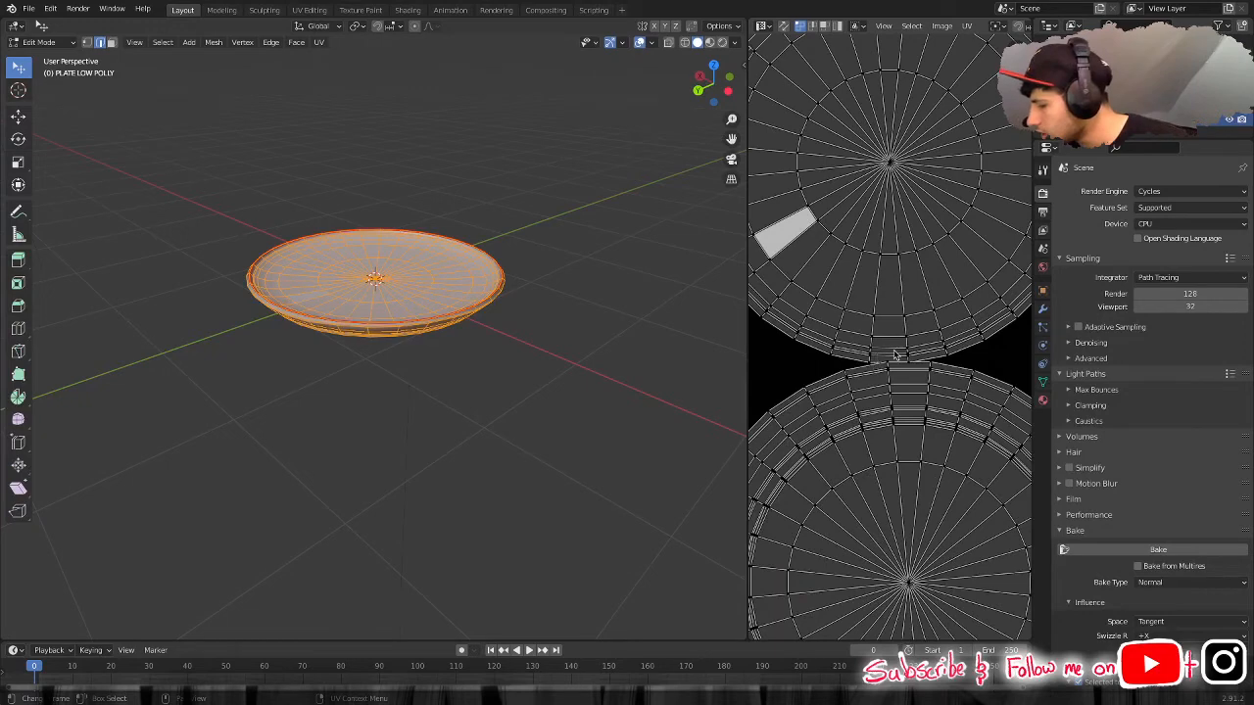
{"action": "scroll", "coordinate": [890, 401], "scroll_direction": "down", "scroll_amount": 1}
{"action": "scroll", "coordinate": [890, 400], "scroll_direction": "down", "scroll_amount": 3}
{"action": "scroll", "coordinate": [890, 401], "scroll_direction": "up", "scroll_amount": 1}
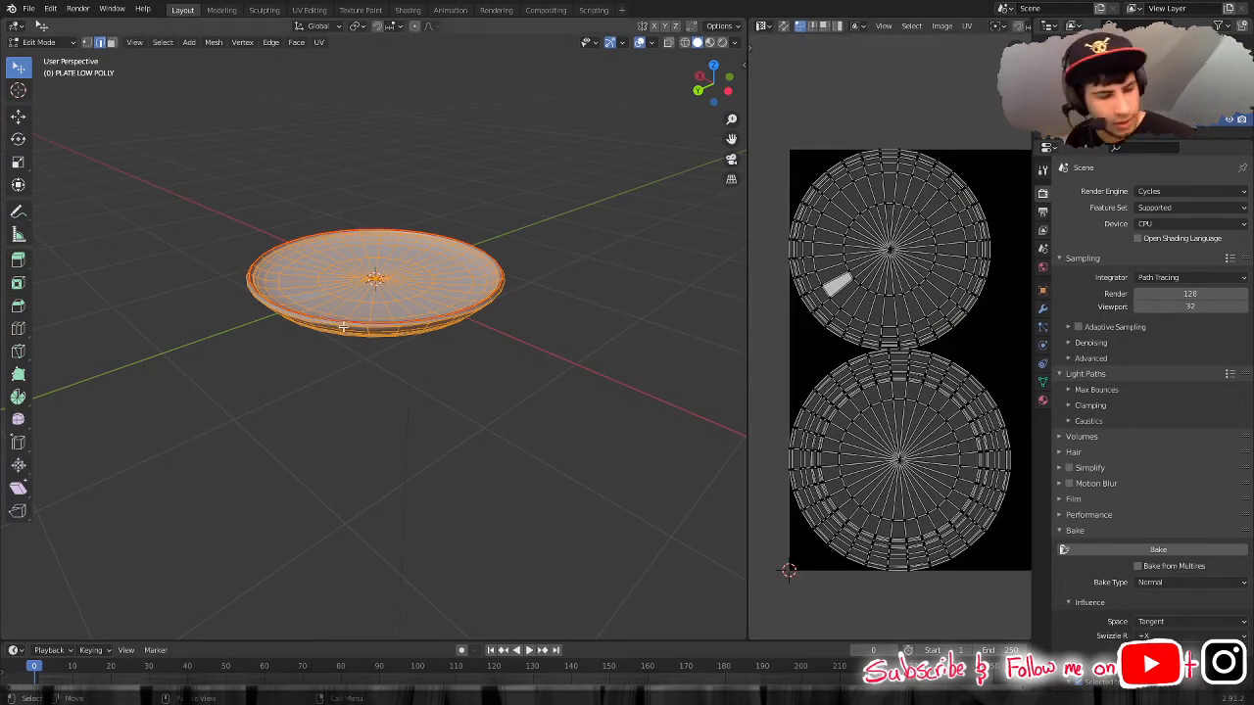
{"action": "key", "text": "alt+a"}
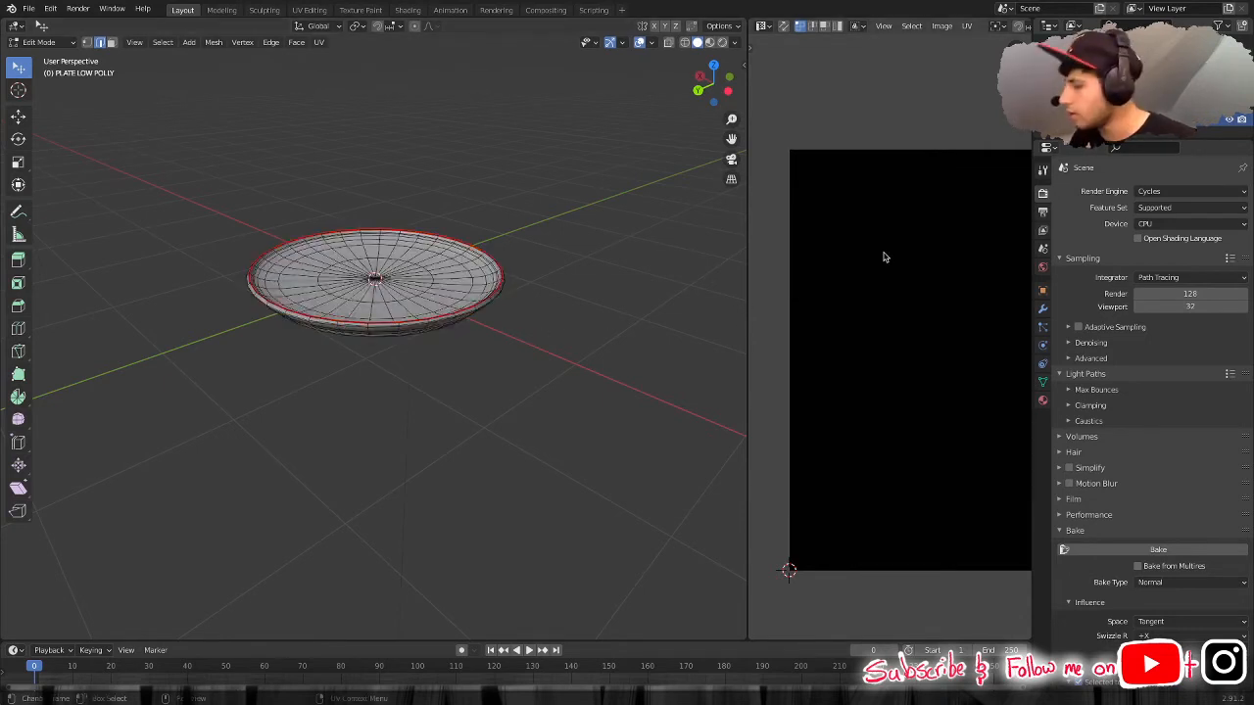
Widen the Image Editor until the whole Plate Normal Map image fits in it.
{"action": "mouse_move", "coordinate": [803, 360]}
{"action": "middle_mouse_down"}
{"action": "mouse_move", "coordinate": [766, 359]}
{"action": "mouse_move", "coordinate": [1002, 362]}
{"action": "mouse_move", "coordinate": [806, 344]}
{"action": "mouse_move", "coordinate": [798, 363]}
{"action": "middle_mouse_up"}
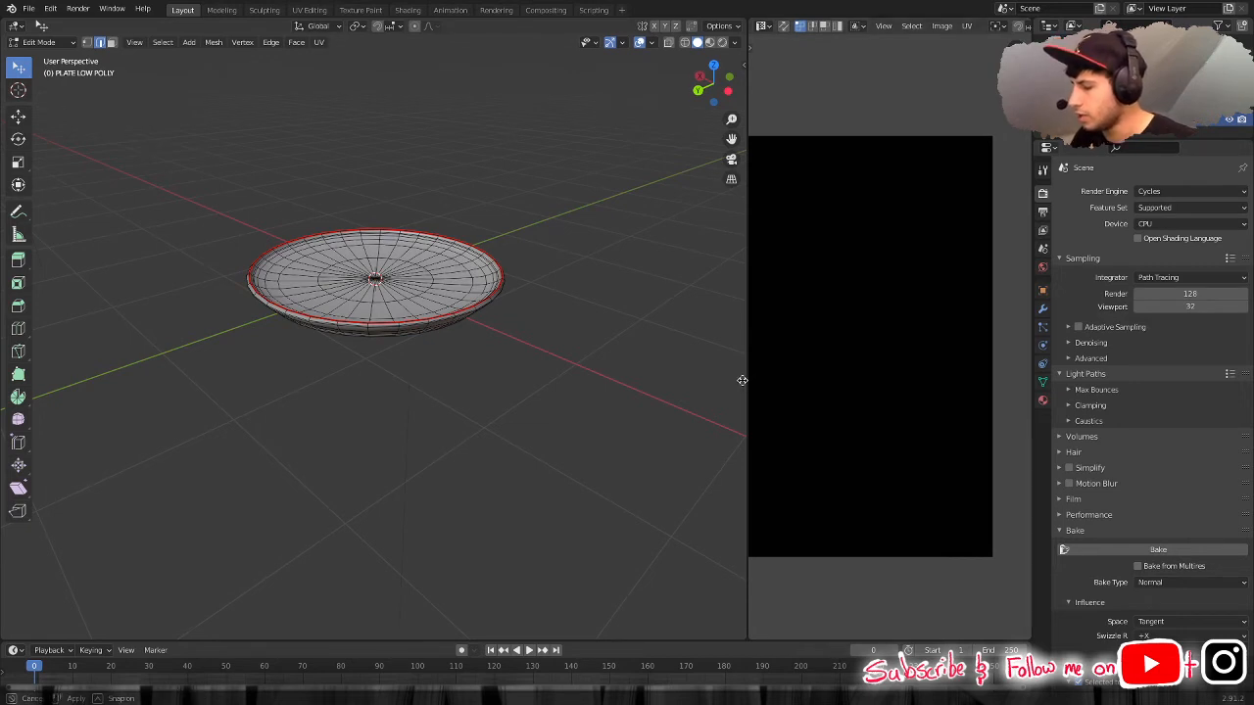
{"action": "left_click_drag", "start_coordinate": [744, 376], "coordinate": [557, 400]}
{"action": "middle_click_drag", "start_coordinate": [791, 390], "coordinate": [885, 395]}
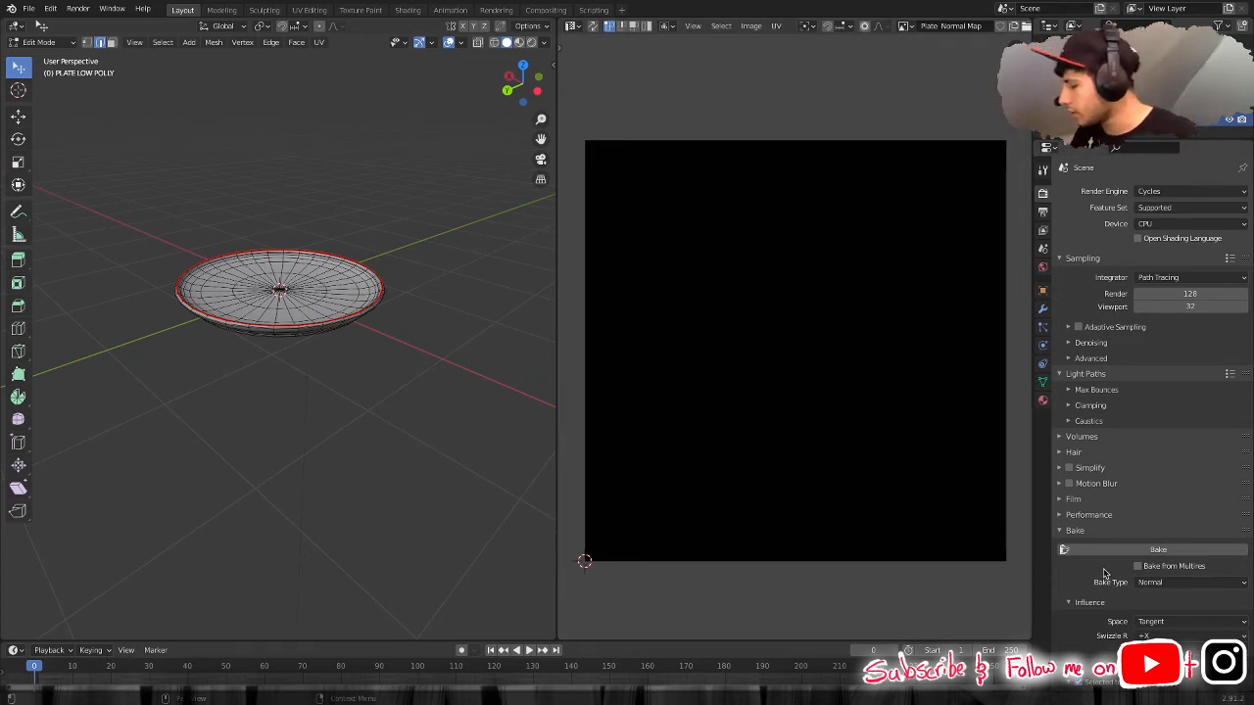
Switch the image area to the Shader Editor and make room beside the Principled BSDF in the plate map material.
{"action": "left_click", "coordinate": [572, 27]}
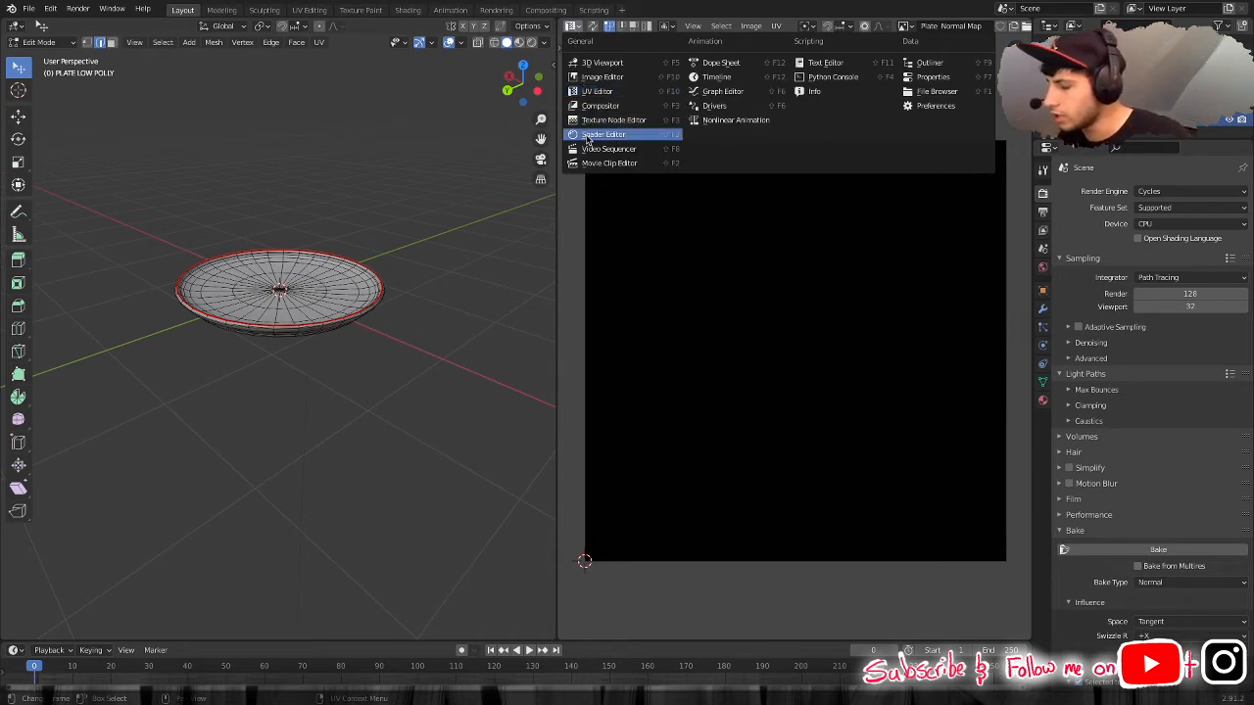
{"action": "left_click", "coordinate": [586, 139]}
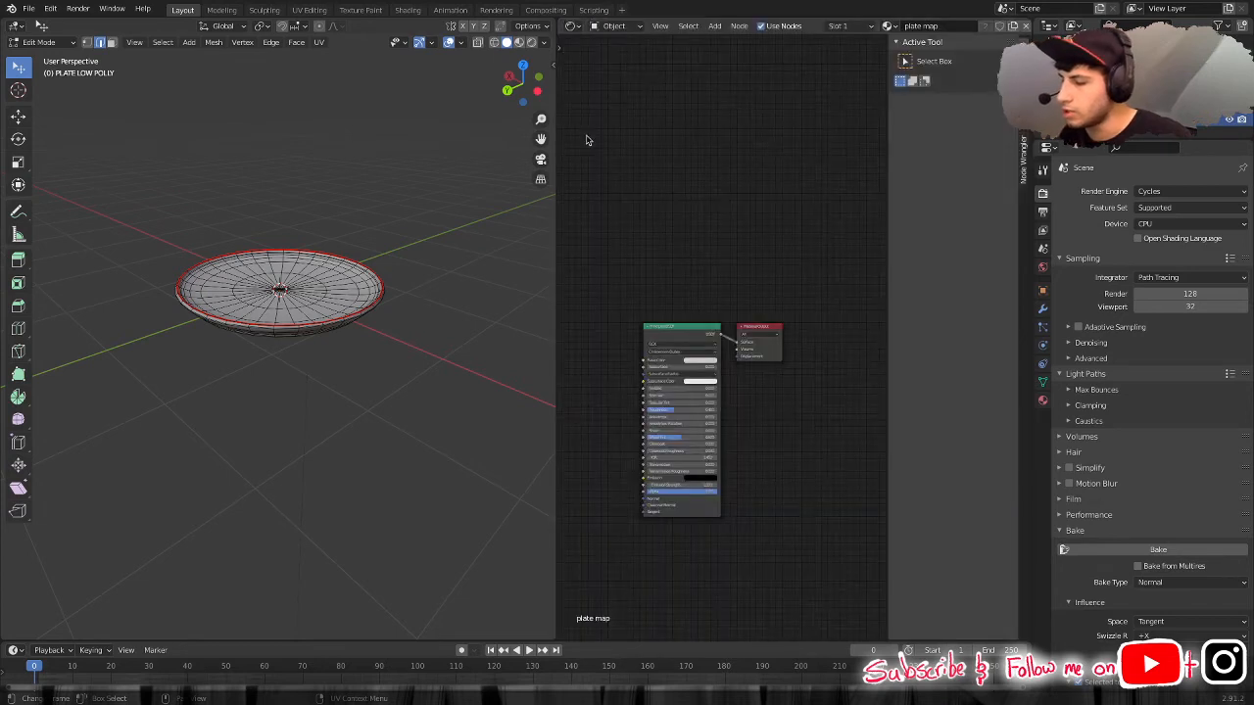
{"action": "scroll", "coordinate": [726, 445], "scroll_direction": "up", "scroll_amount": 2}
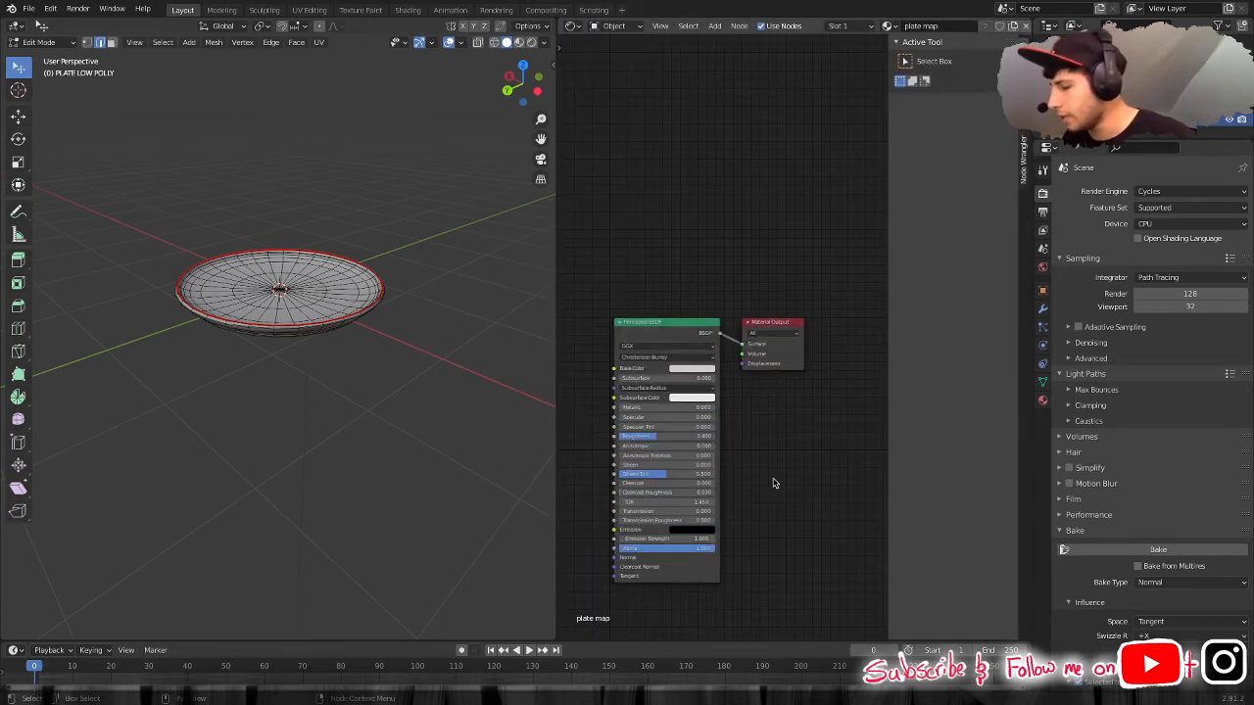
{"action": "middle_click_drag", "start_coordinate": [774, 467], "coordinate": [828, 422]}
{"action": "scroll", "coordinate": [702, 328], "scroll_direction": "up", "scroll_amount": 1}
{"action": "scroll", "coordinate": [688, 301], "scroll_direction": "up", "scroll_amount": 1}
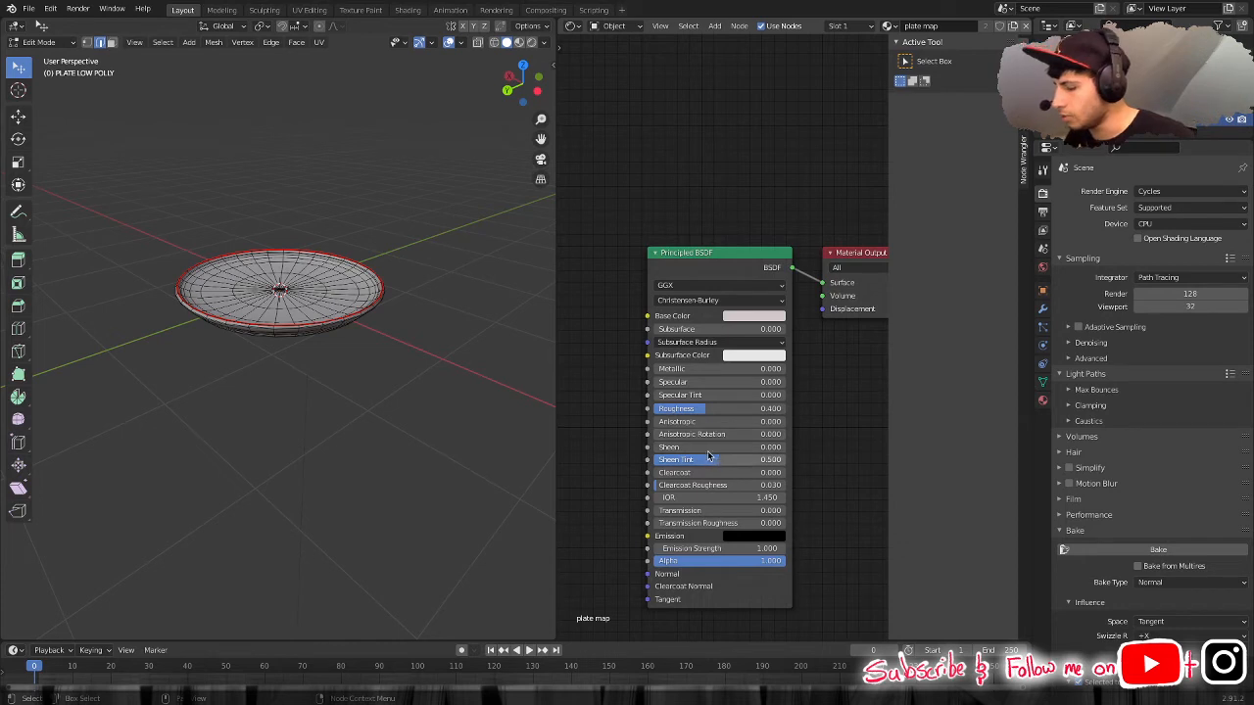
{"action": "middle_click_drag", "start_coordinate": [619, 441], "coordinate": [760, 417]}
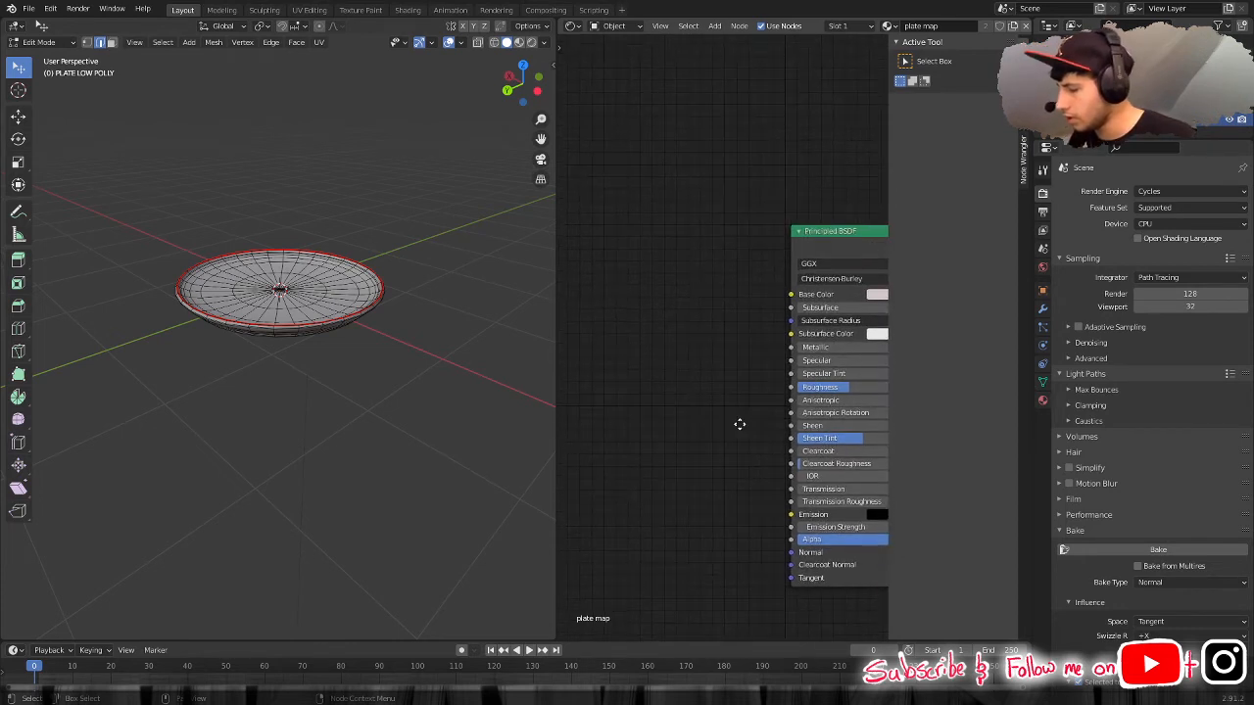
{"action": "scroll", "coordinate": [711, 431], "scroll_direction": "down", "scroll_amount": 3}
{"action": "middle_click_drag", "start_coordinate": [685, 438], "coordinate": [715, 452]}
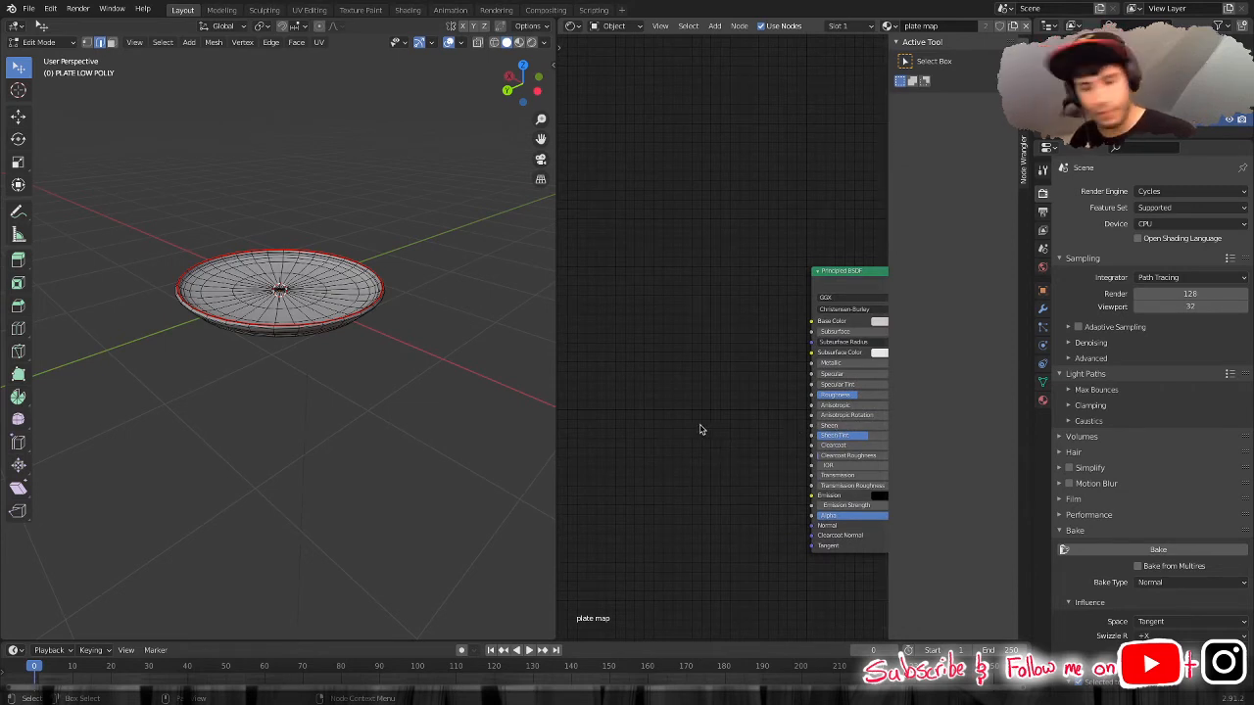
Add an Image Texture node beside the Principled BSDF and assign it the Plate Normal Map image.
{"action": "key", "text": "shift+a"}
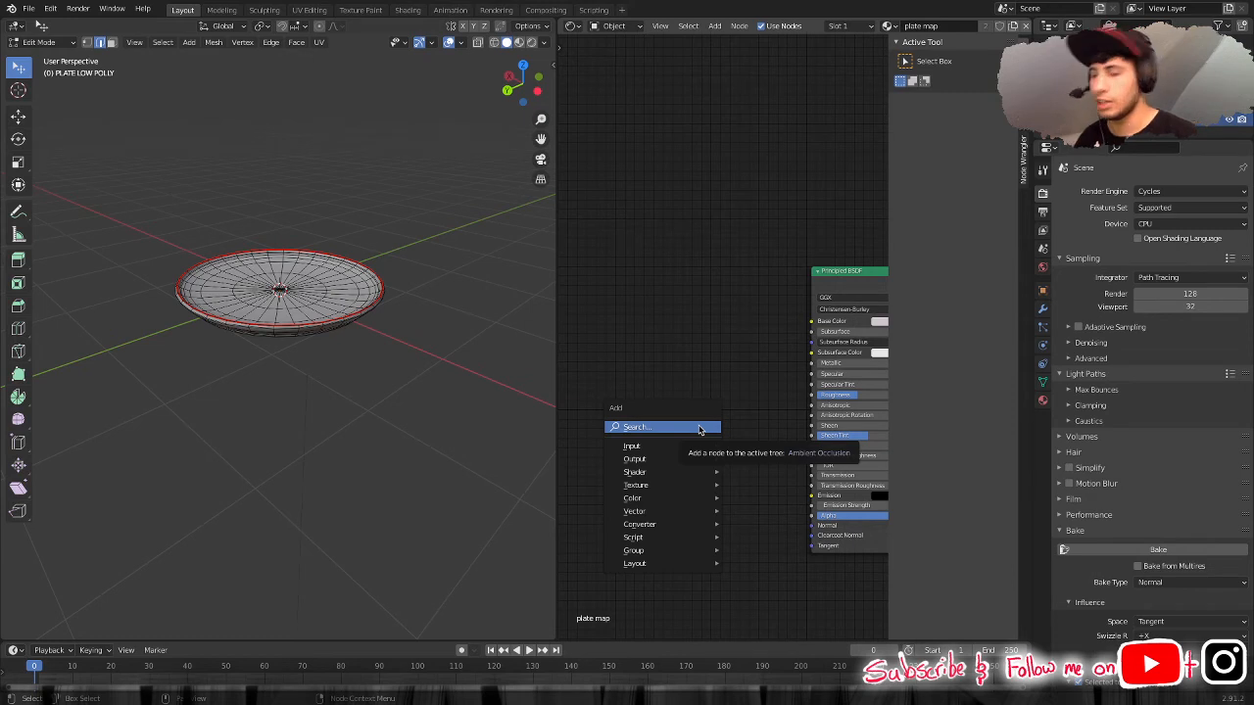
{"action": "mouse_move", "coordinate": [657, 487]}
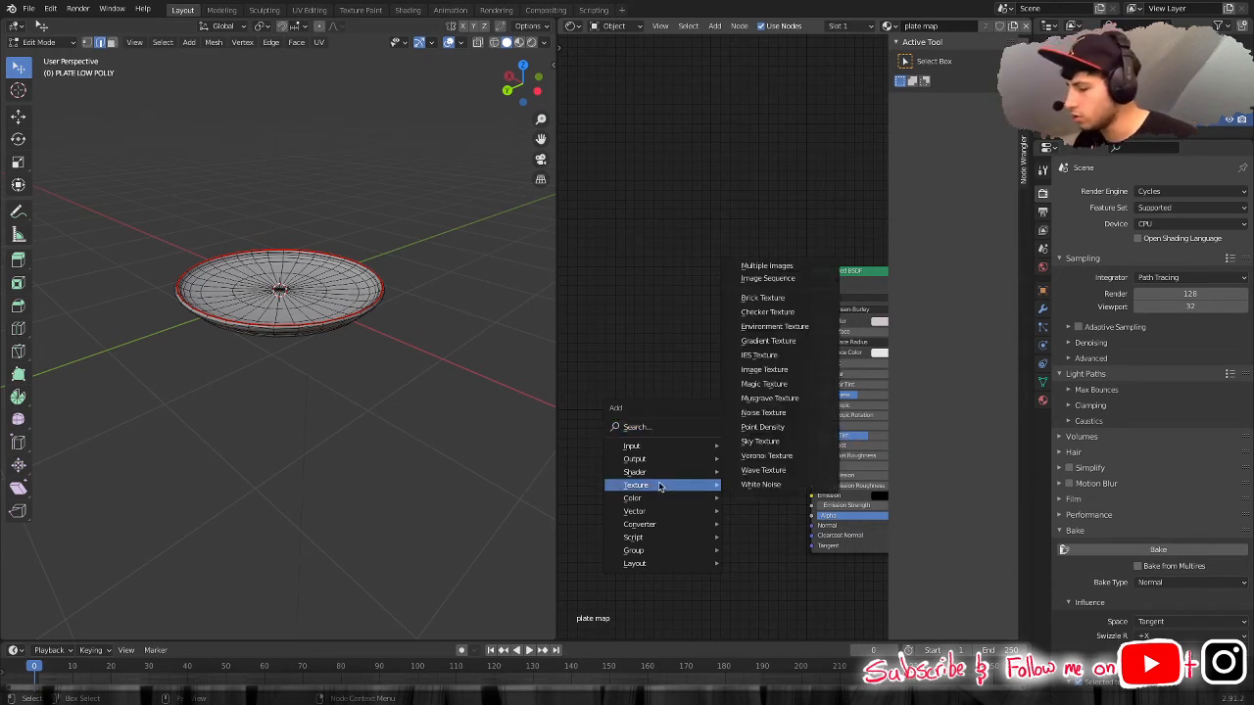
{"action": "left_click", "coordinate": [773, 370]}
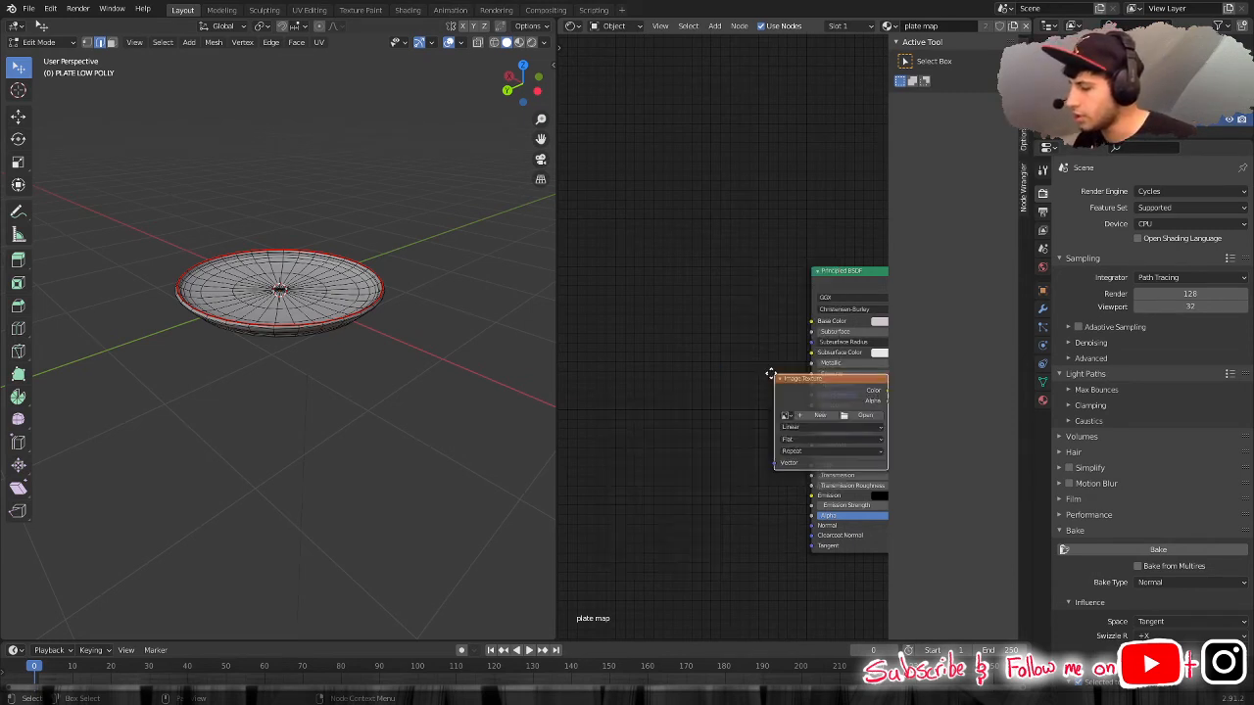
{"action": "left_click", "coordinate": [577, 284]}
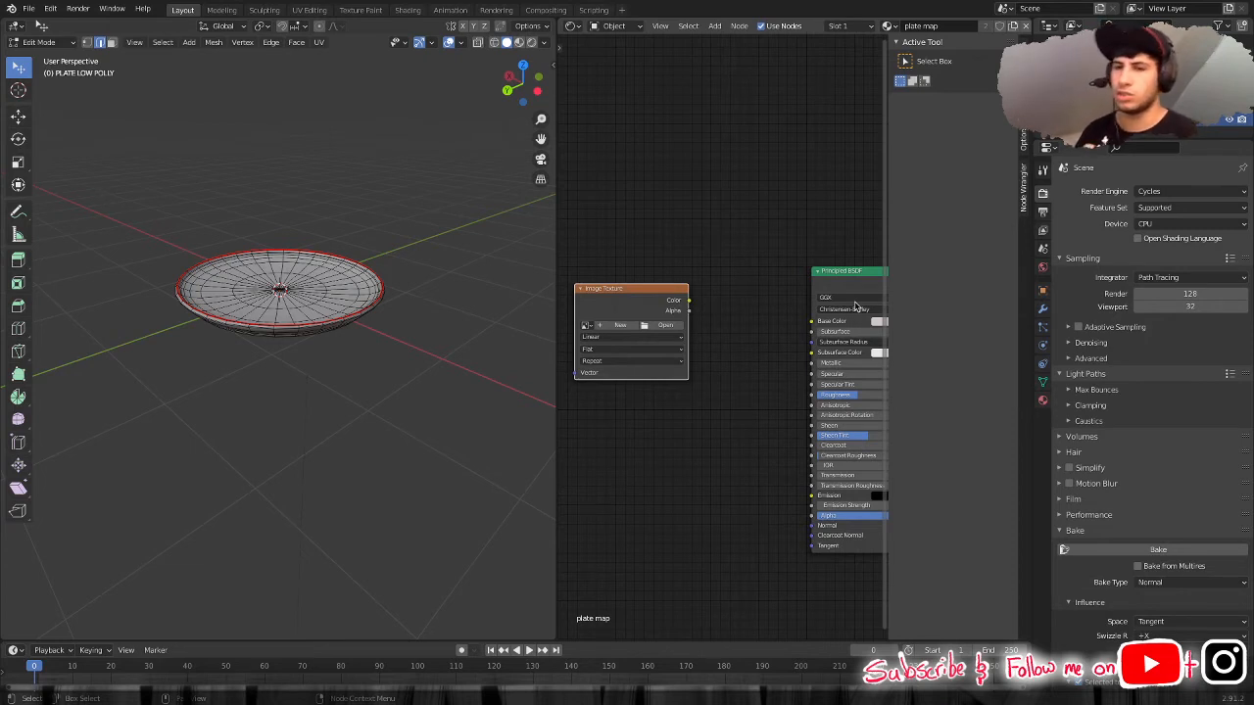
{"action": "left_click", "coordinate": [1042, 400]}
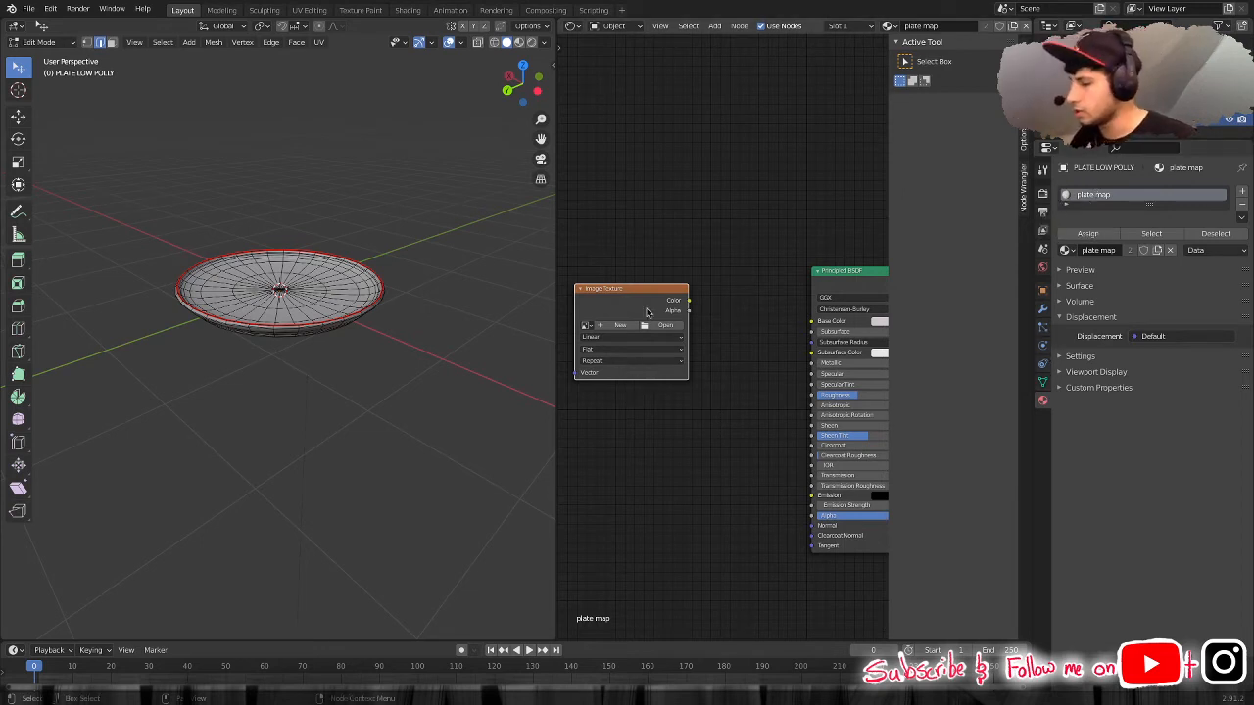
{"action": "left_click", "coordinate": [587, 325]}
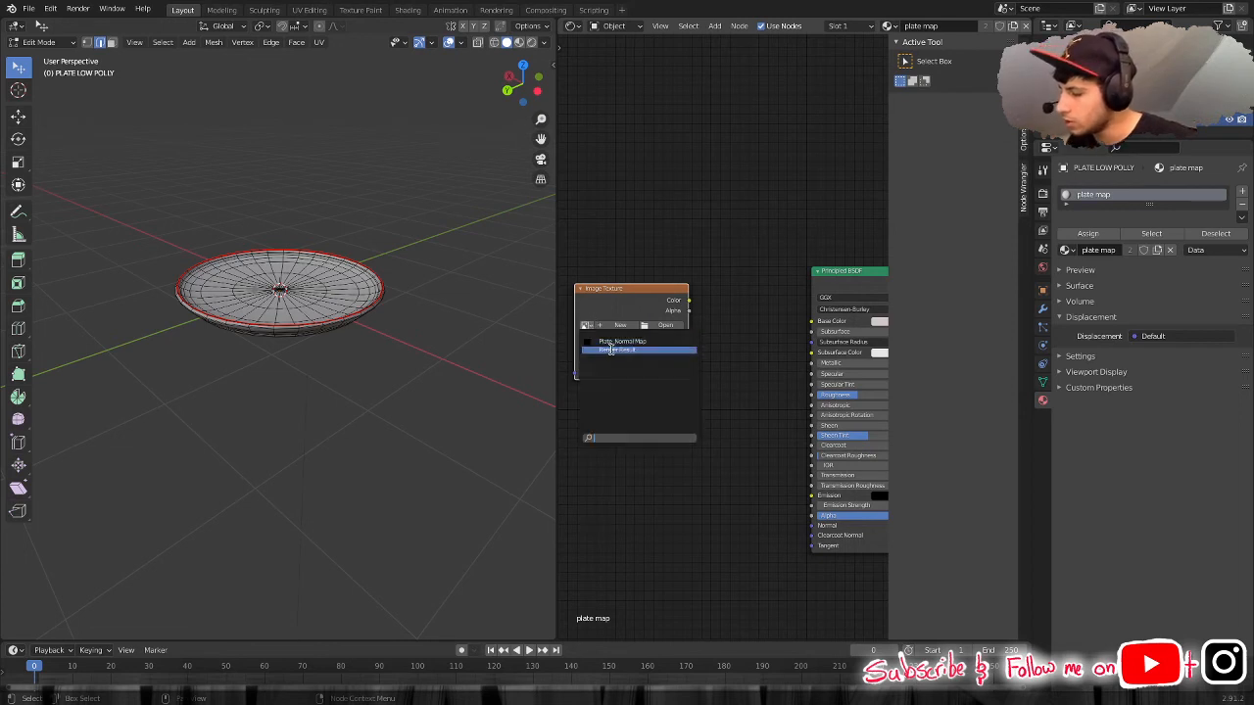
{"action": "left_click", "coordinate": [620, 343]}
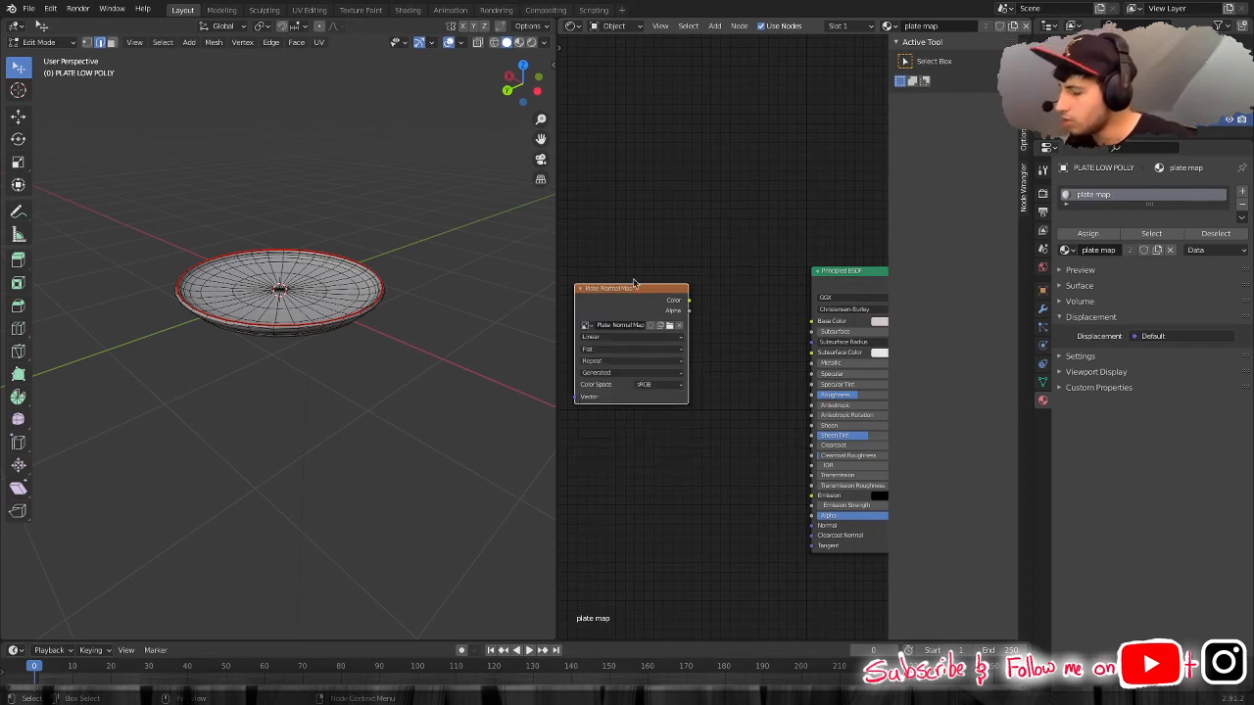
{"action": "left_click_drag", "start_coordinate": [630, 290], "coordinate": [611, 286]}
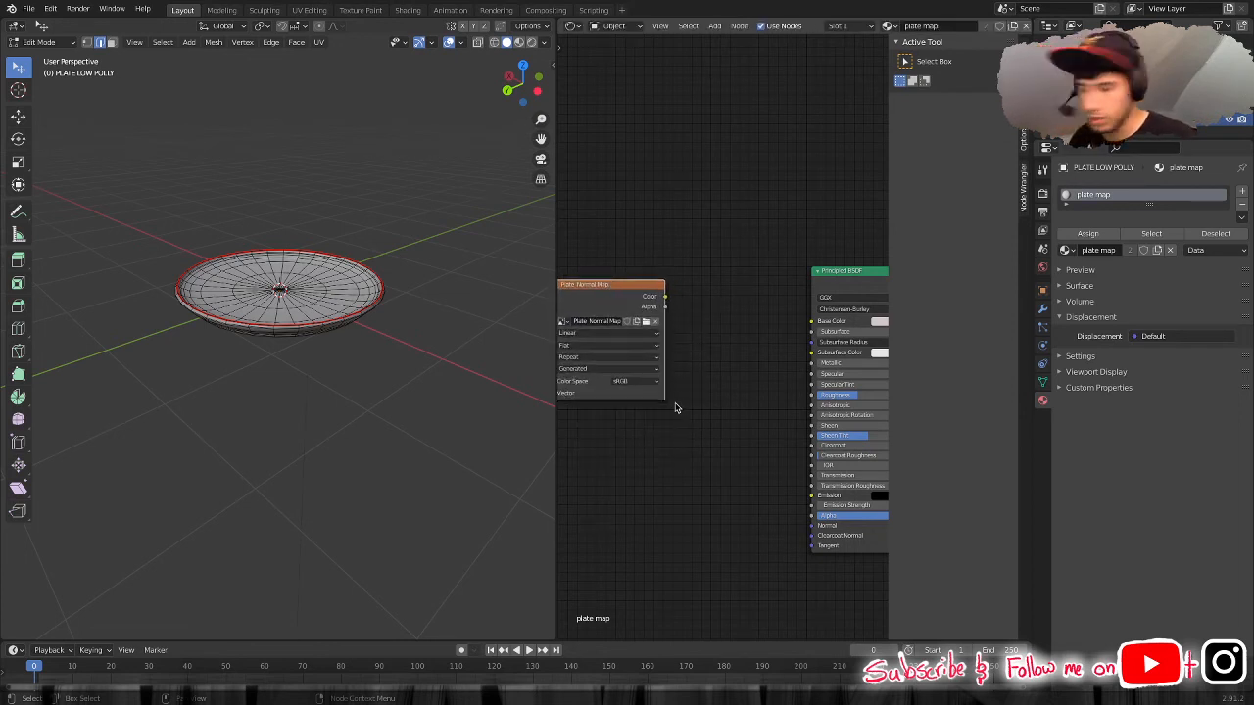
Add a Normal Map node, feeding the image's Color into its Color input and its Normal output into the Principled BSDF's Normal.
{"action": "key", "text": "shift+a"}
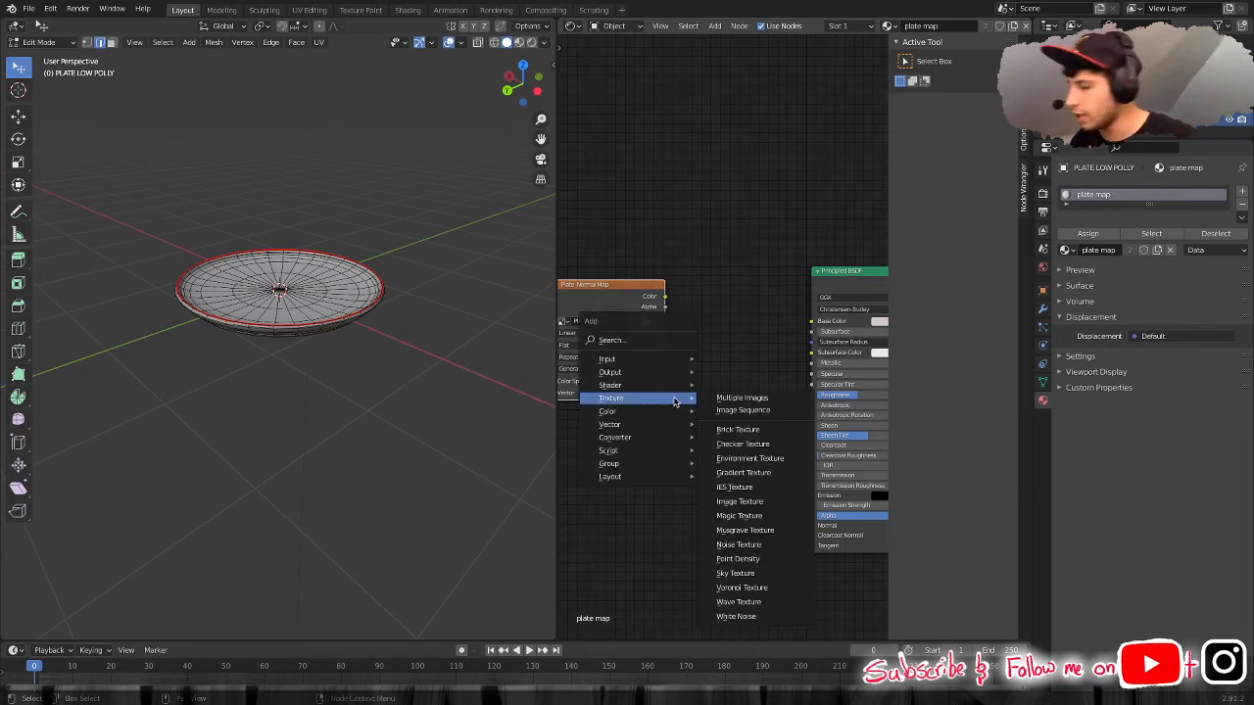
{"action": "mouse_move", "coordinate": [627, 427]}
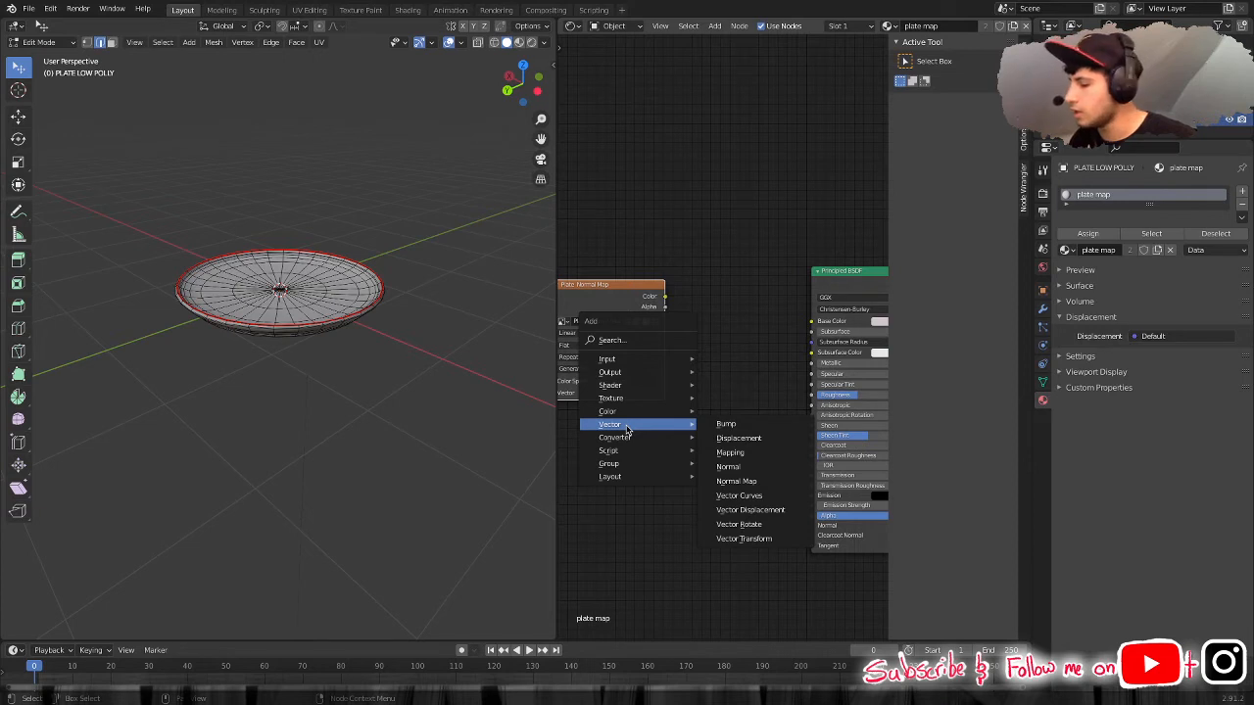
{"action": "left_click", "coordinate": [740, 481]}
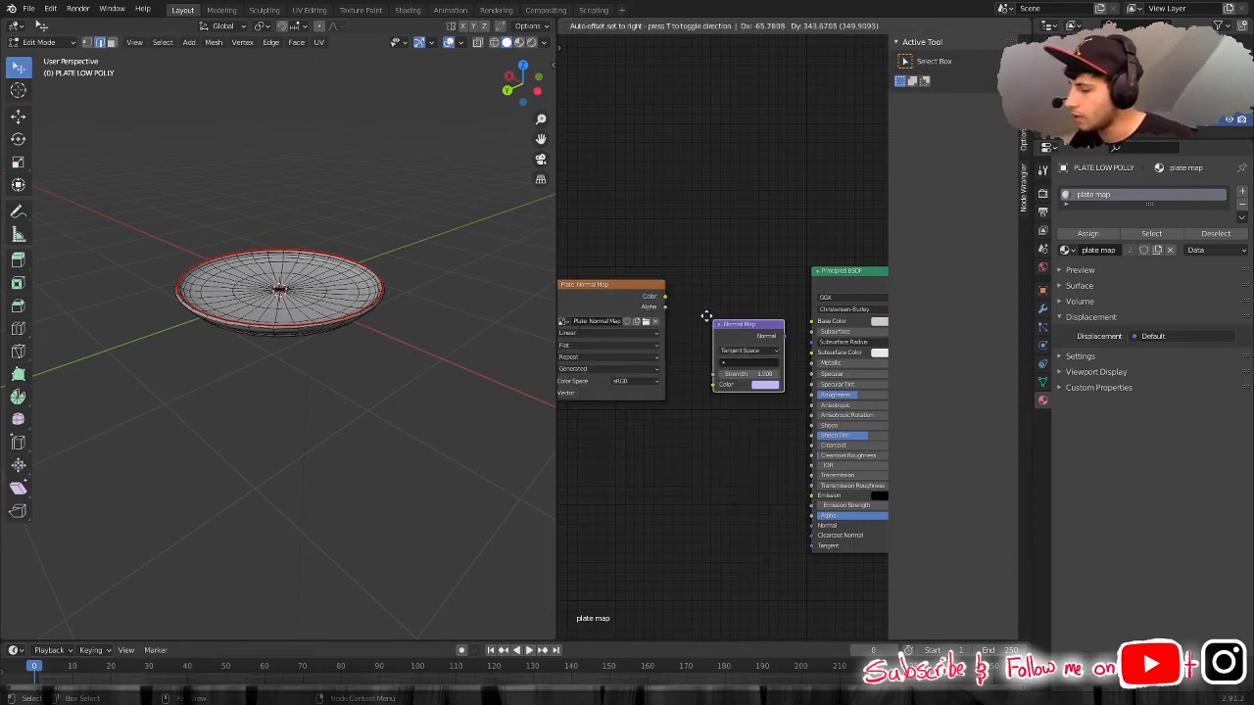
{"action": "left_click", "coordinate": [689, 303]}
{"action": "left_click_drag", "start_coordinate": [665, 296], "coordinate": [696, 371]}
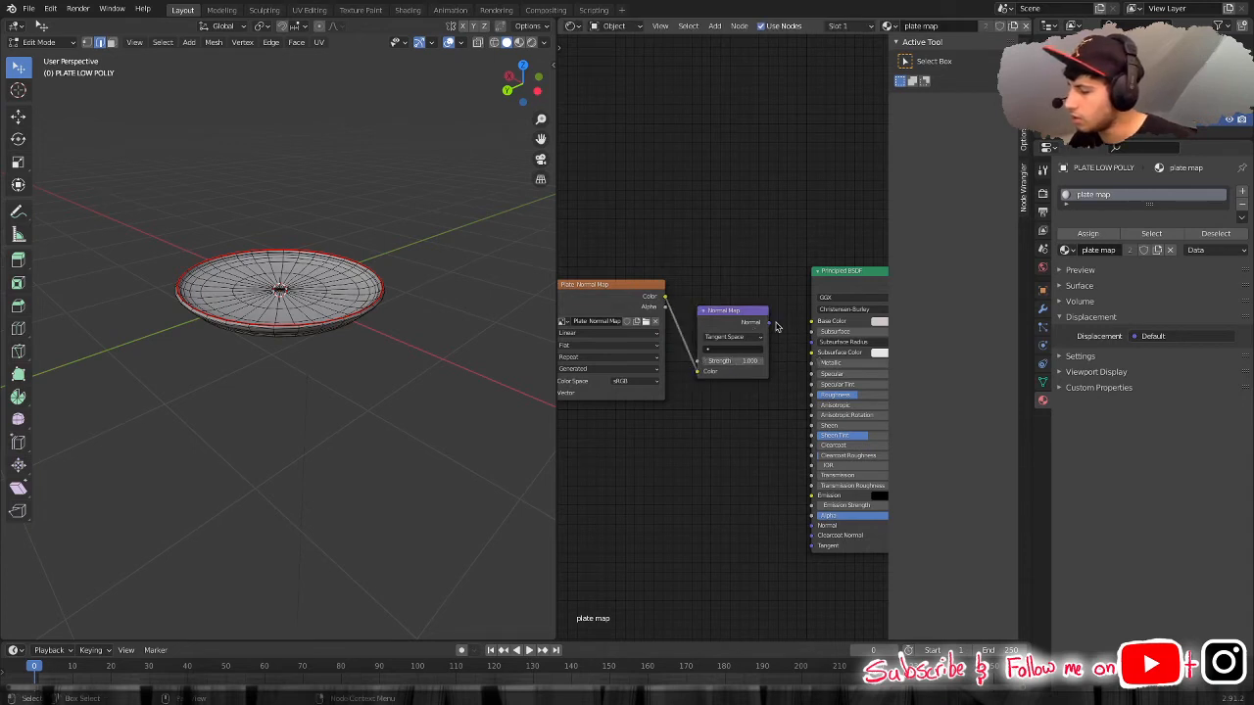
{"action": "left_click_drag", "start_coordinate": [770, 324], "coordinate": [809, 530]}
Line up the Normal Map and Plate Normal Map image nodes beside the Principled BSDF's Normal input.
{"action": "left_click_drag", "start_coordinate": [721, 310], "coordinate": [716, 473]}
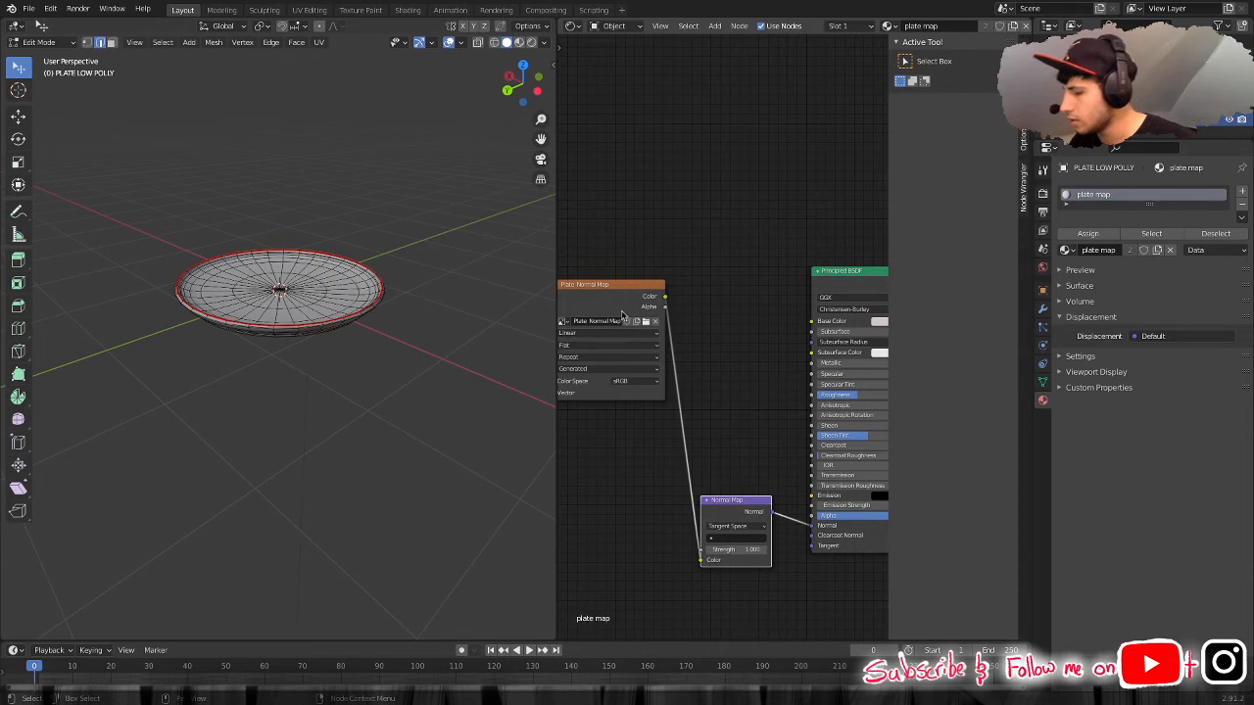
{"action": "left_click_drag", "start_coordinate": [628, 288], "coordinate": [614, 558]}
{"action": "left_click_drag", "start_coordinate": [745, 505], "coordinate": [743, 515]}
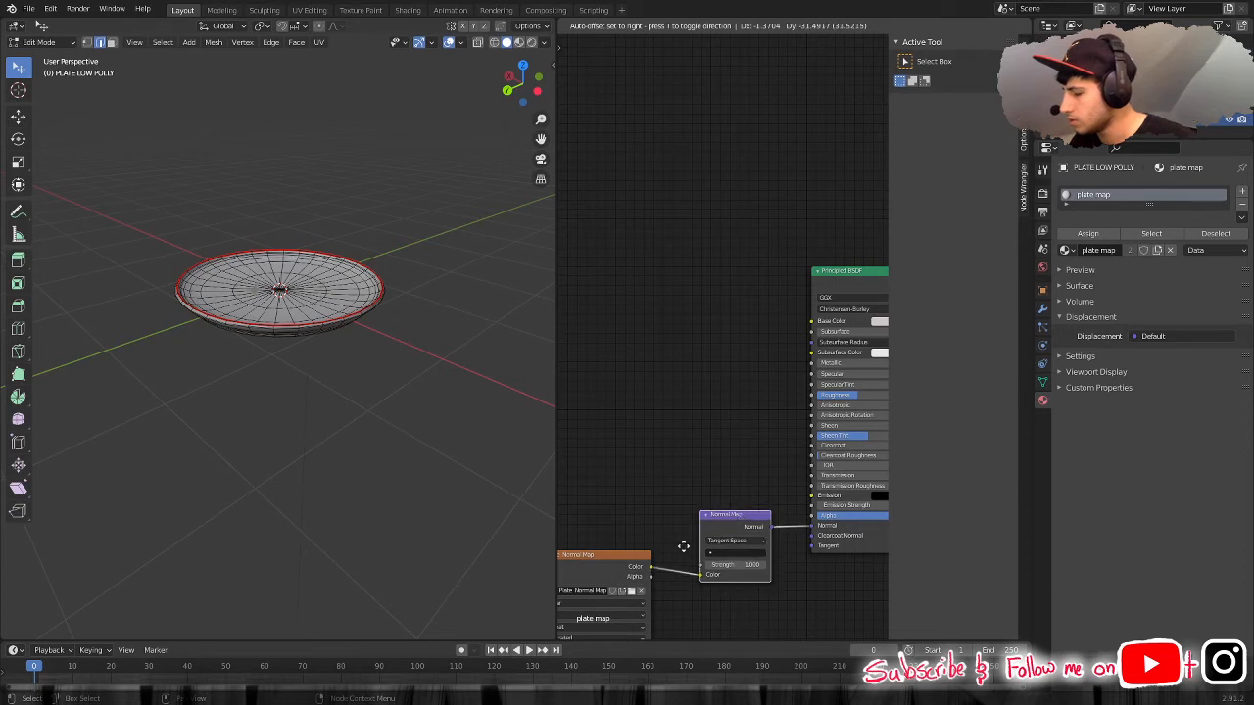
{"action": "left_click_drag", "start_coordinate": [643, 560], "coordinate": [649, 568]}
{"action": "scroll", "coordinate": [782, 463], "scroll_direction": "down", "scroll_amount": 2}
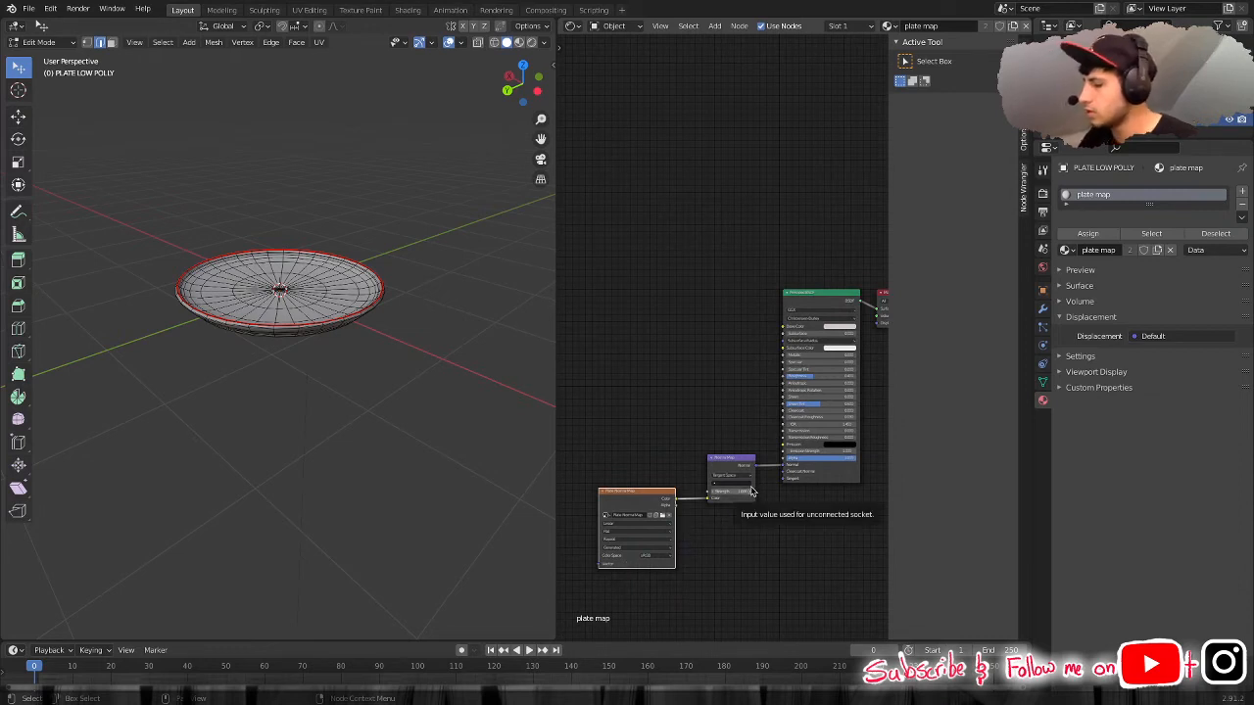
{"action": "scroll", "coordinate": [739, 499], "scroll_direction": "up", "scroll_amount": 1}
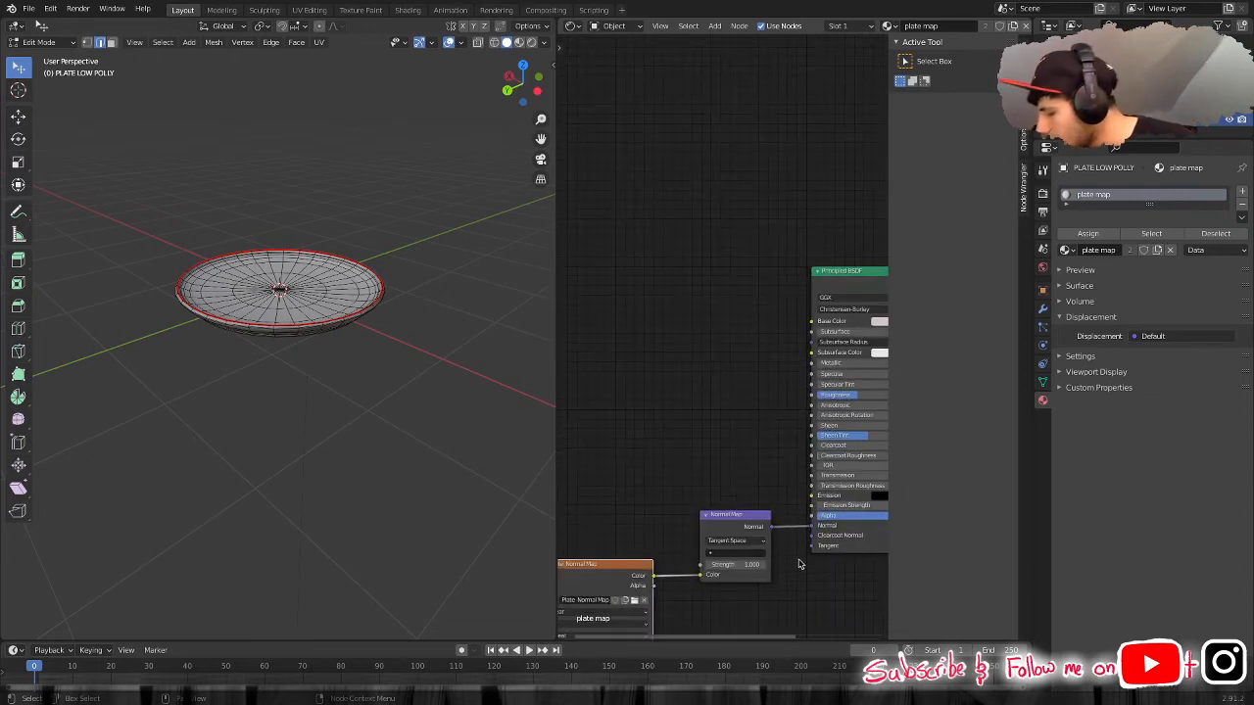
{"action": "scroll", "coordinate": [749, 459], "scroll_direction": "up", "scroll_amount": 2}
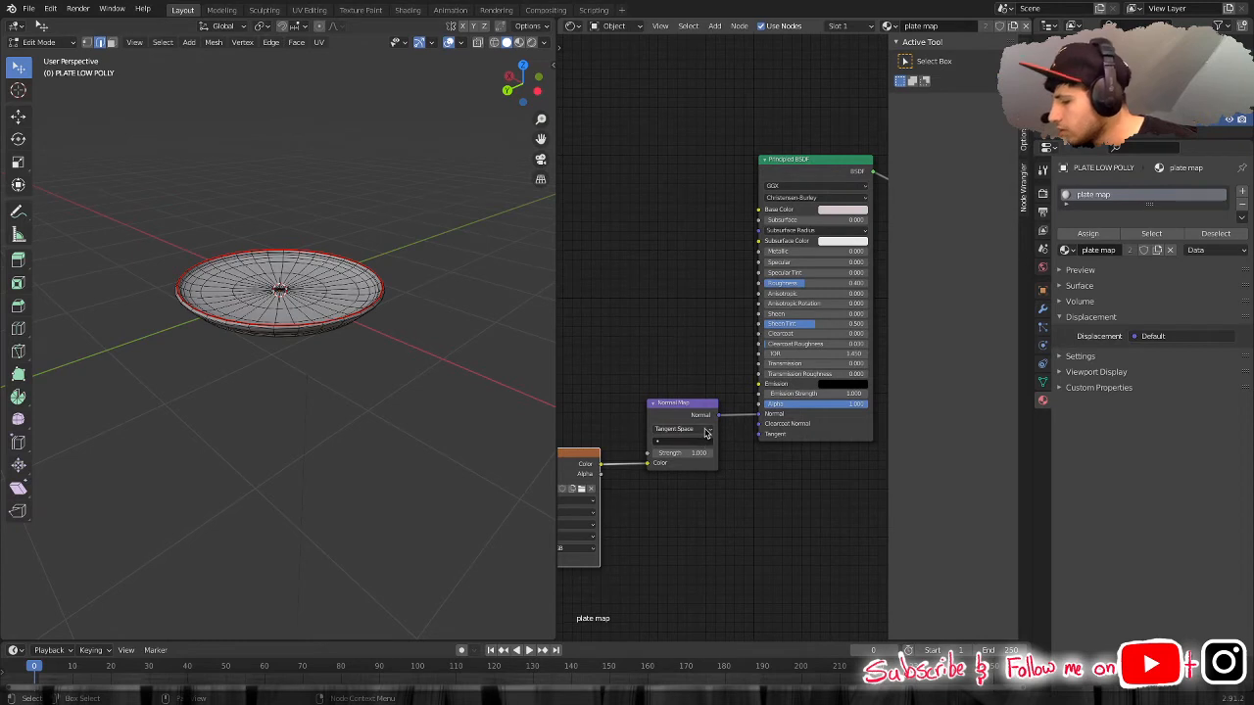
{"action": "left_click", "coordinate": [705, 430]}
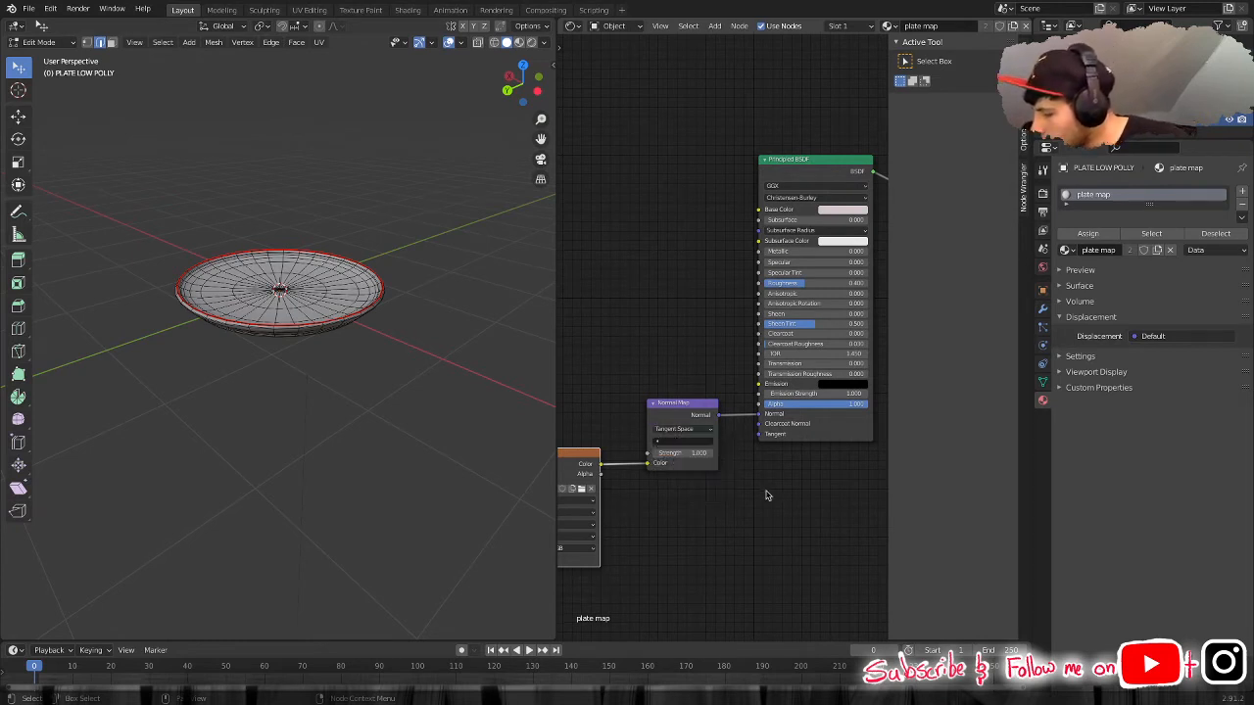
Set the Plate Normal Map image node's color space to Non-Color.
{"action": "middle_click_drag", "start_coordinate": [655, 535], "coordinate": [727, 527]}
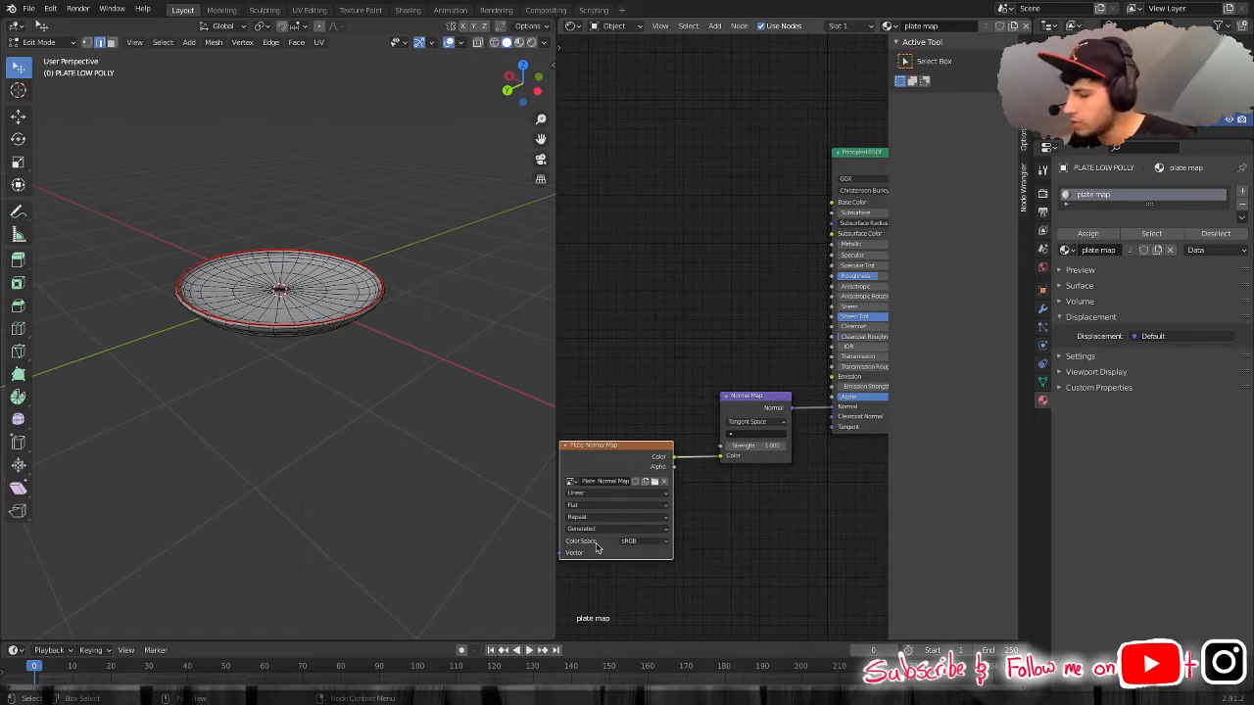
{"action": "scroll", "coordinate": [676, 573], "scroll_direction": "up", "scroll_amount": 3}
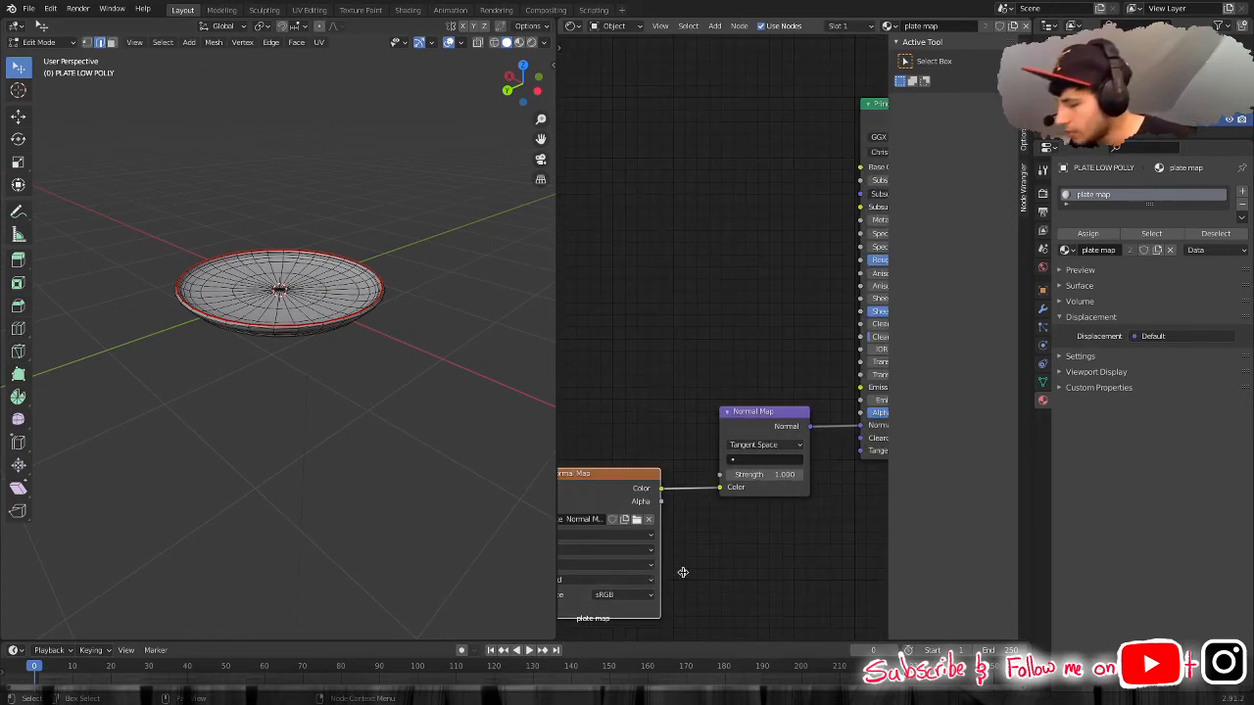
{"action": "middle_click_drag", "start_coordinate": [704, 453], "coordinate": [781, 310]}
{"action": "scroll", "coordinate": [716, 360], "scroll_direction": "up", "scroll_amount": 1}
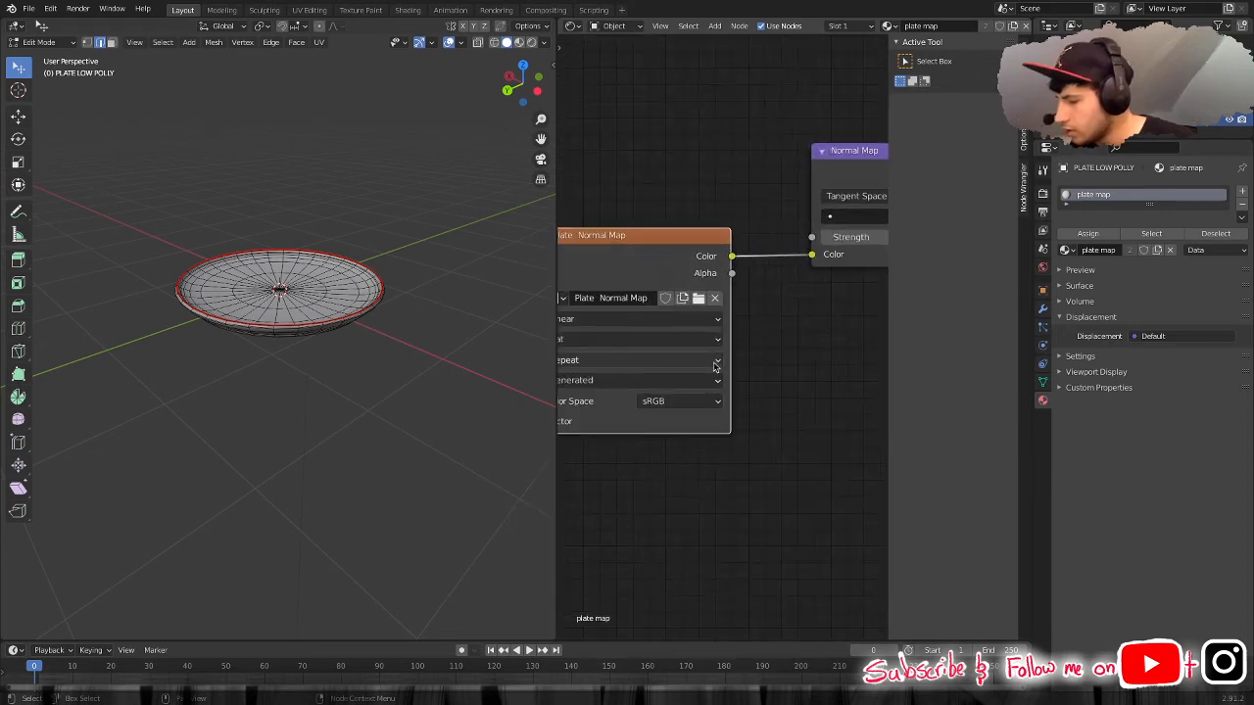
{"action": "middle_click_drag", "start_coordinate": [755, 367], "coordinate": [833, 333]}
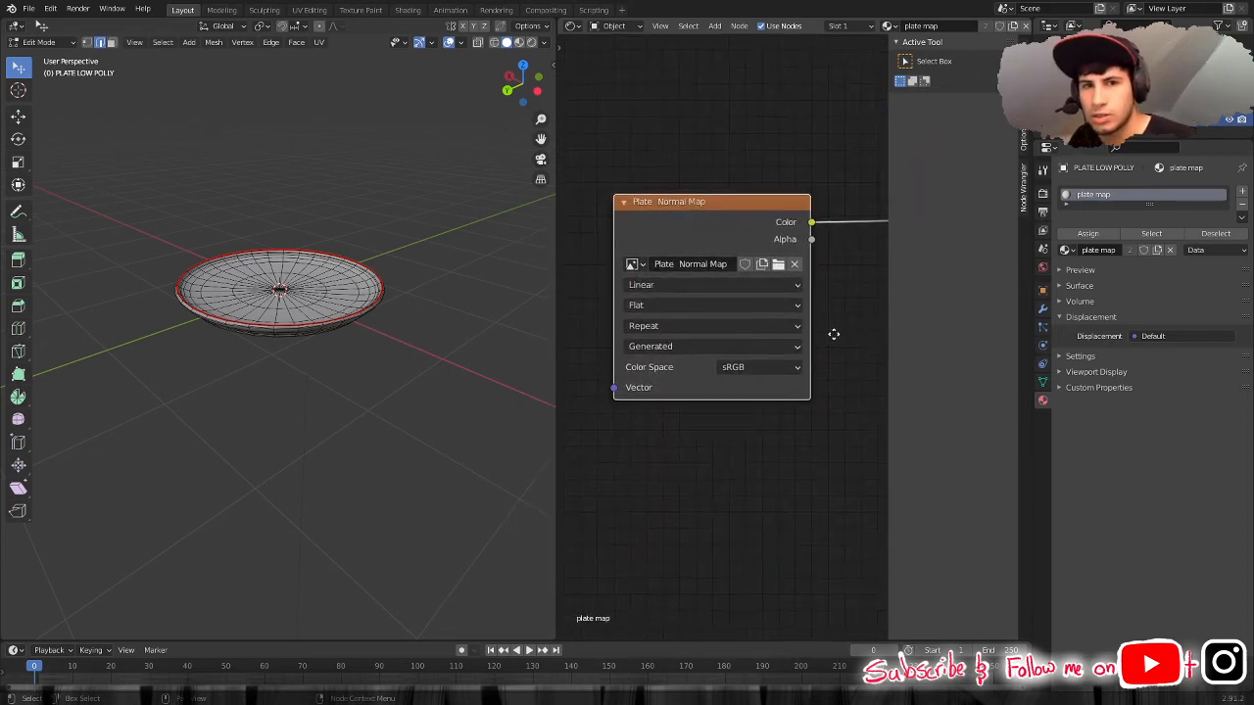
{"action": "scroll", "coordinate": [828, 339], "scroll_direction": "up", "scroll_amount": 2}
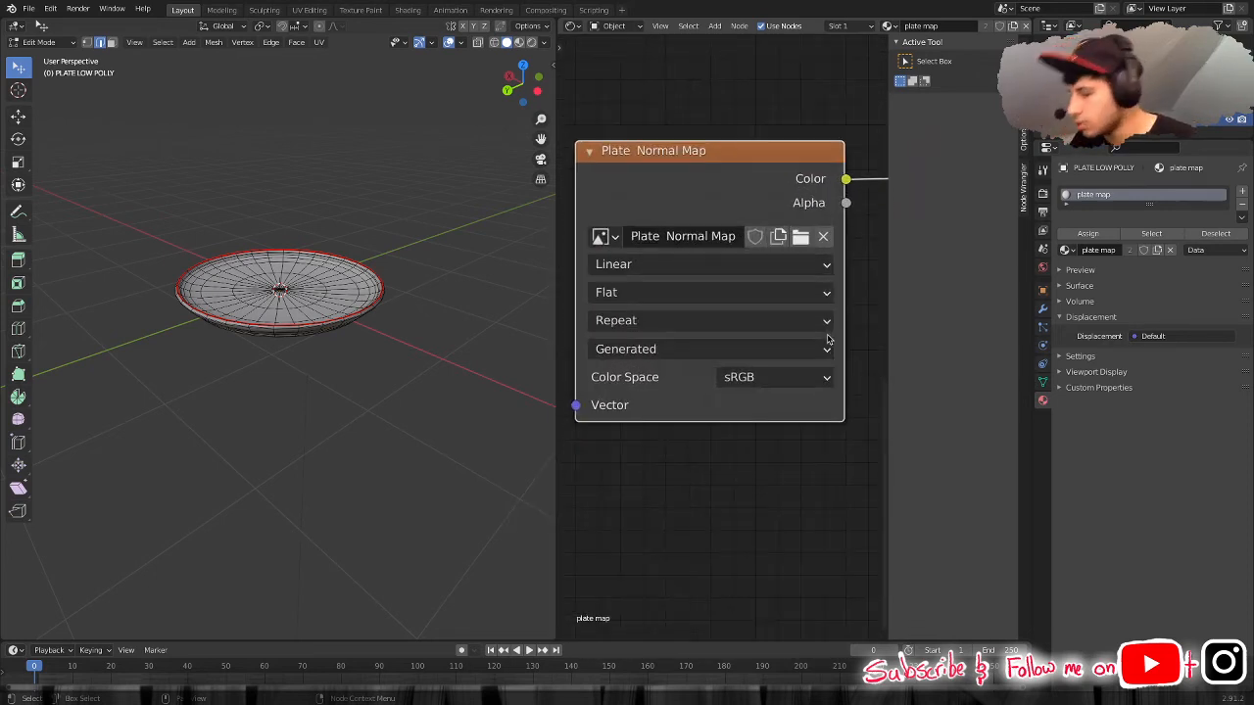
{"action": "left_click", "coordinate": [794, 383]}
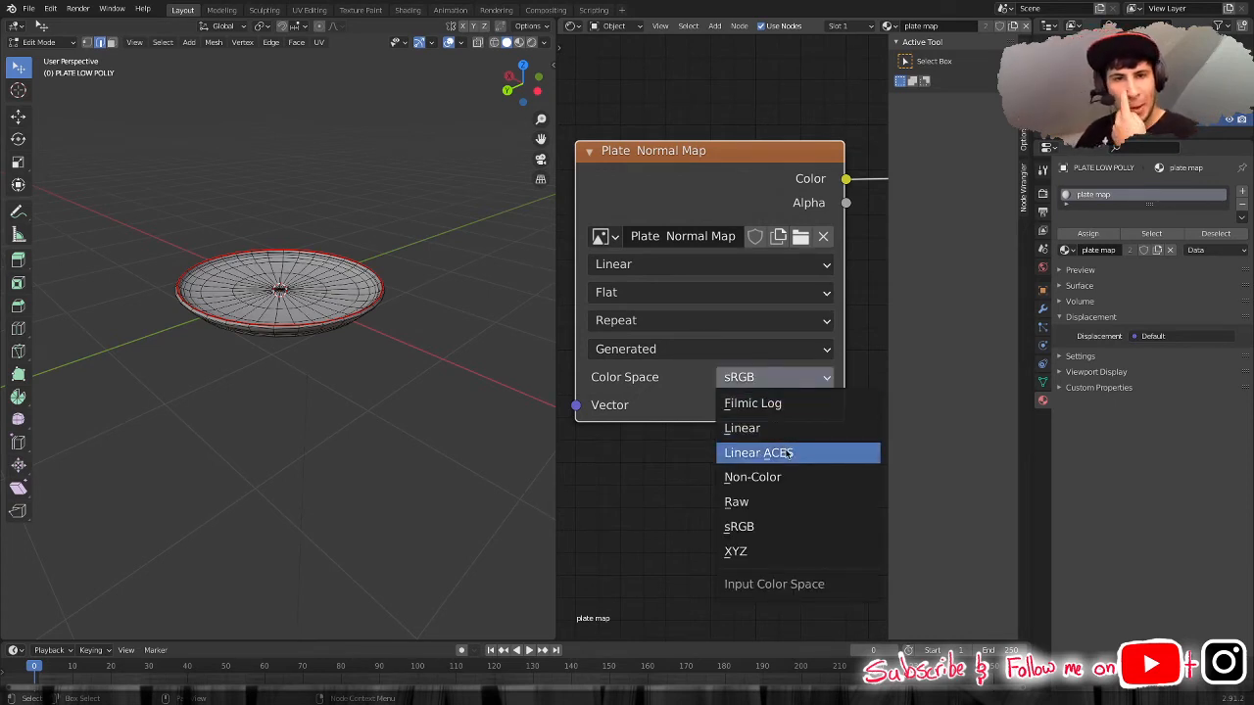
{"action": "left_click", "coordinate": [779, 477]}
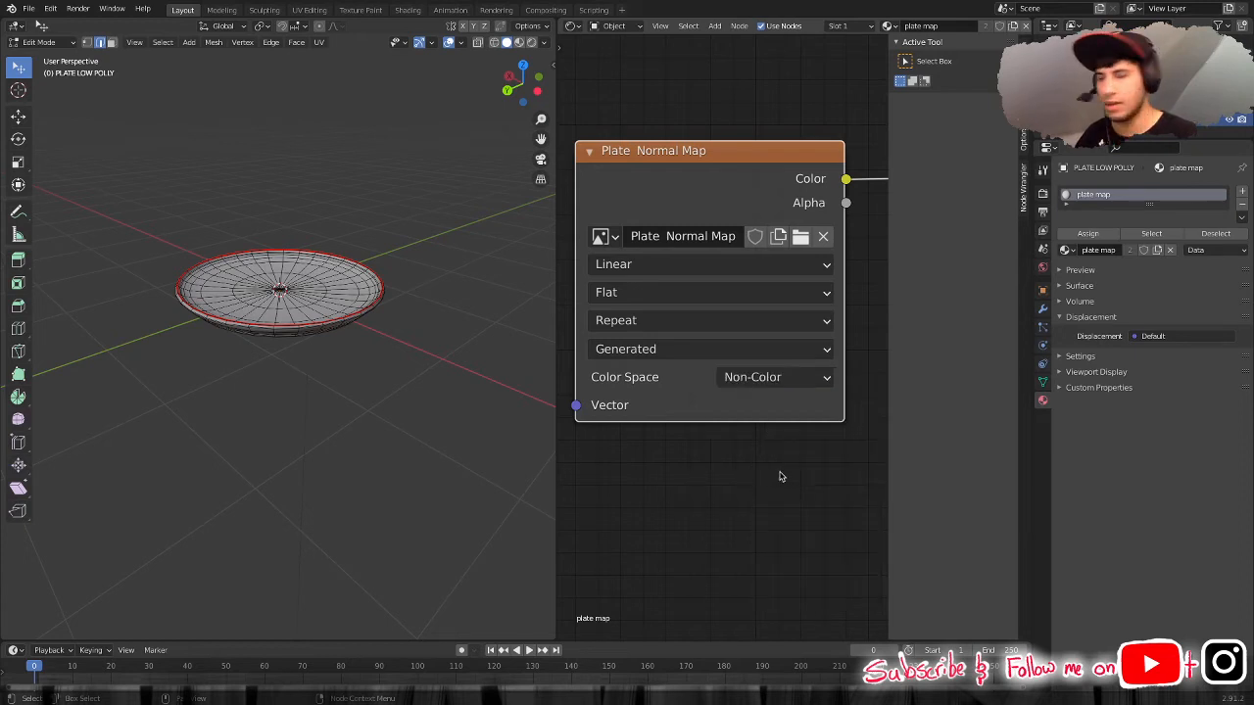
Raise the Material Output node slightly so its Surface input lines up with the Principled BSDF's output.
{"action": "scroll", "coordinate": [773, 422], "scroll_direction": "down", "scroll_amount": 3}
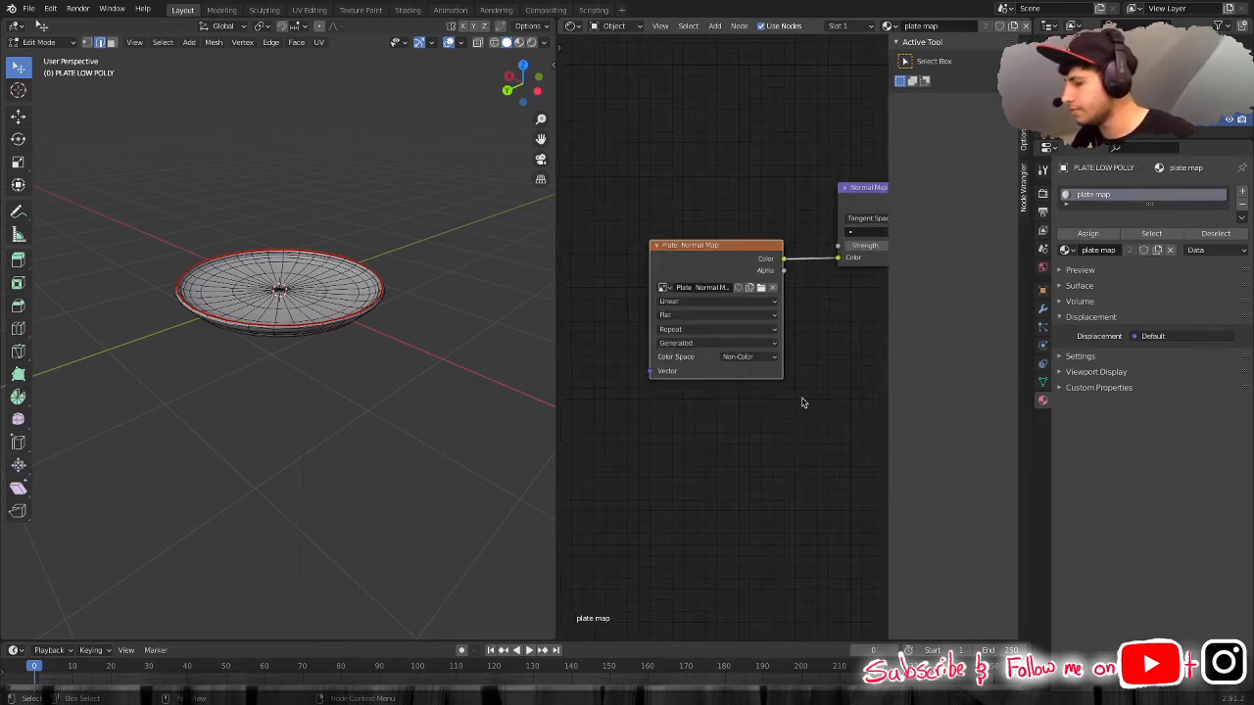
{"action": "middle_click_drag", "start_coordinate": [773, 418], "coordinate": [677, 465]}
{"action": "middle_click_drag", "start_coordinate": [811, 377], "coordinate": [672, 454]}
{"action": "scroll", "coordinate": [760, 401], "scroll_direction": "down", "scroll_amount": 4}
{"action": "left_click", "coordinate": [838, 147]}
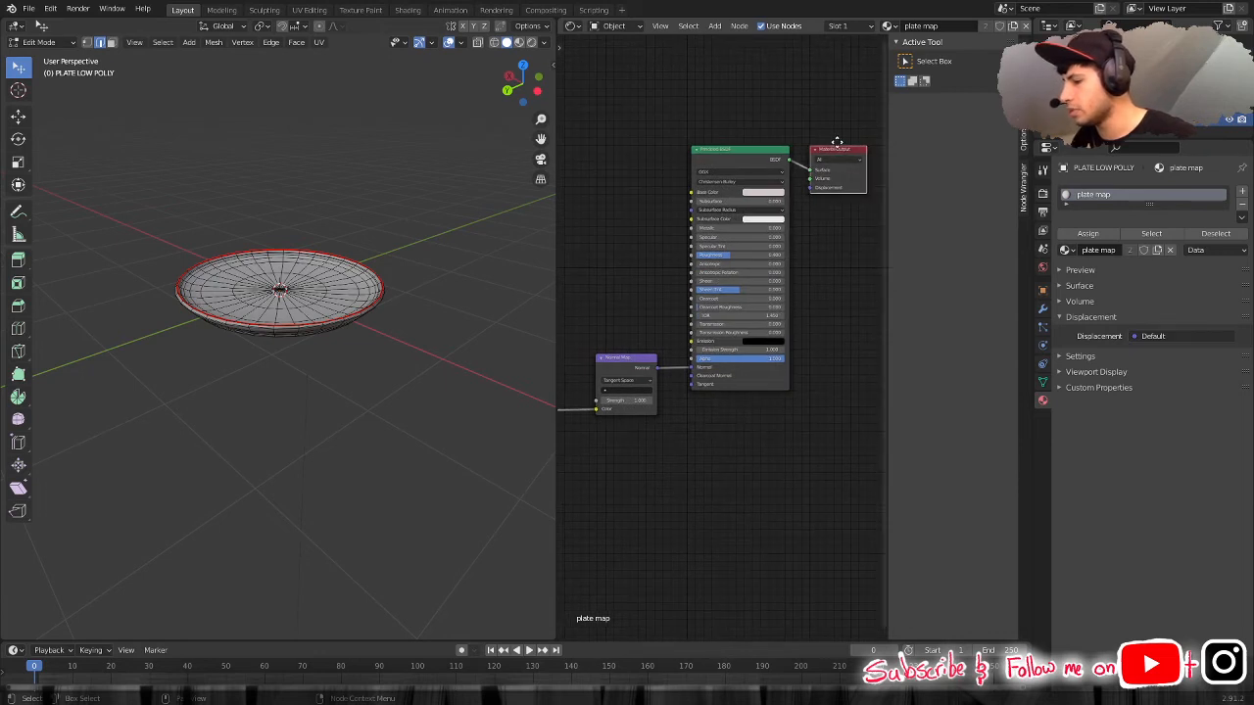
{"action": "left_click_drag", "start_coordinate": [838, 143], "coordinate": [839, 143]}
{"action": "scroll", "coordinate": [705, 355], "scroll_direction": "down", "scroll_amount": 1}
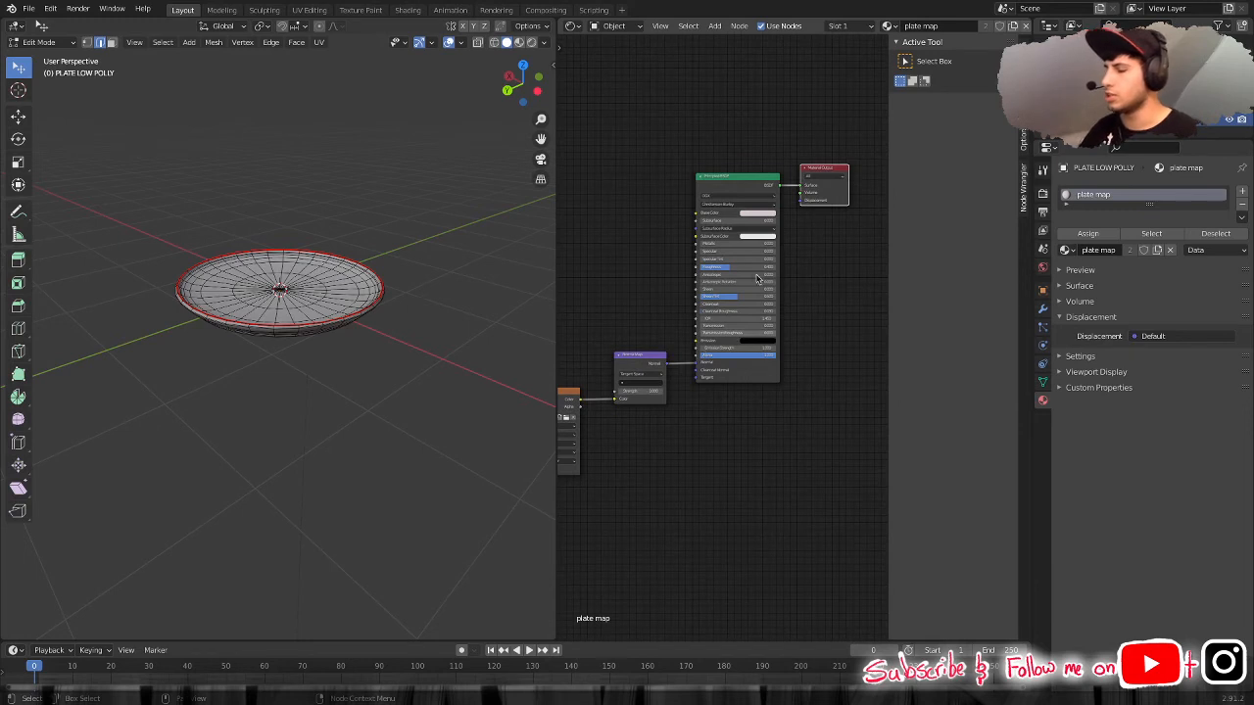
Switch the node area to the UV Editor and select all of the low-poly plate's geometry.
{"action": "left_click", "coordinate": [573, 25]}
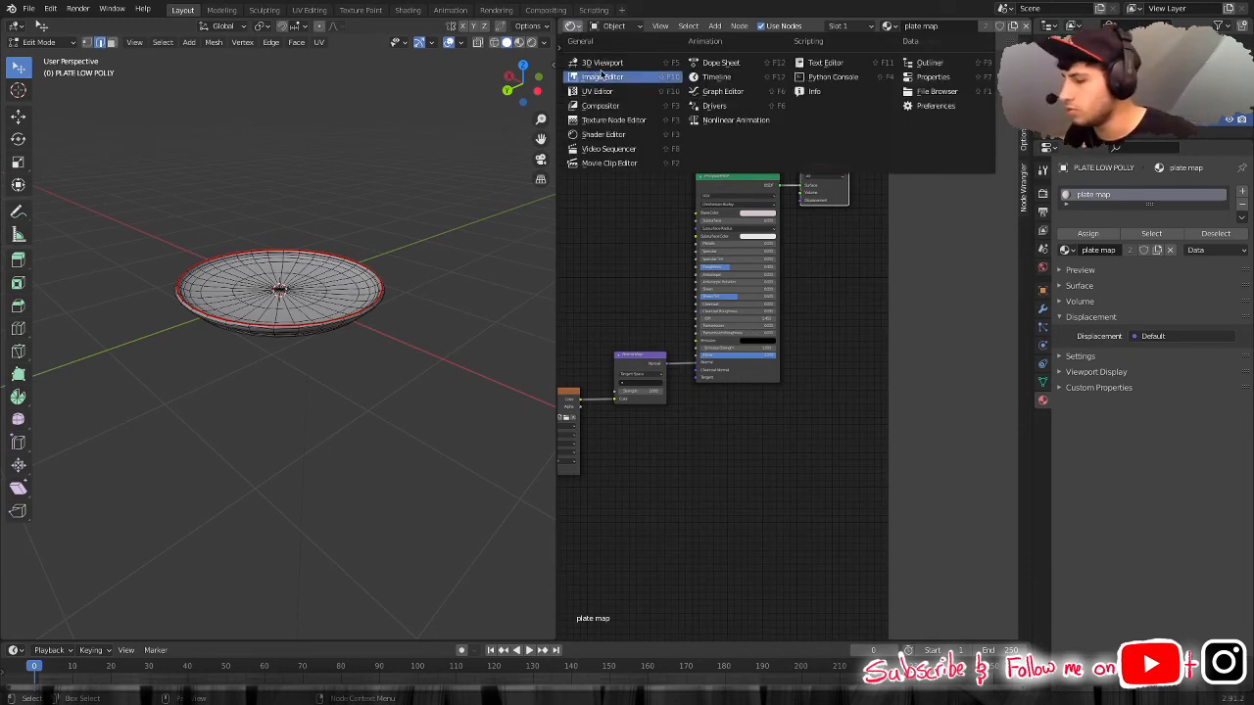
{"action": "left_click", "coordinate": [599, 92]}
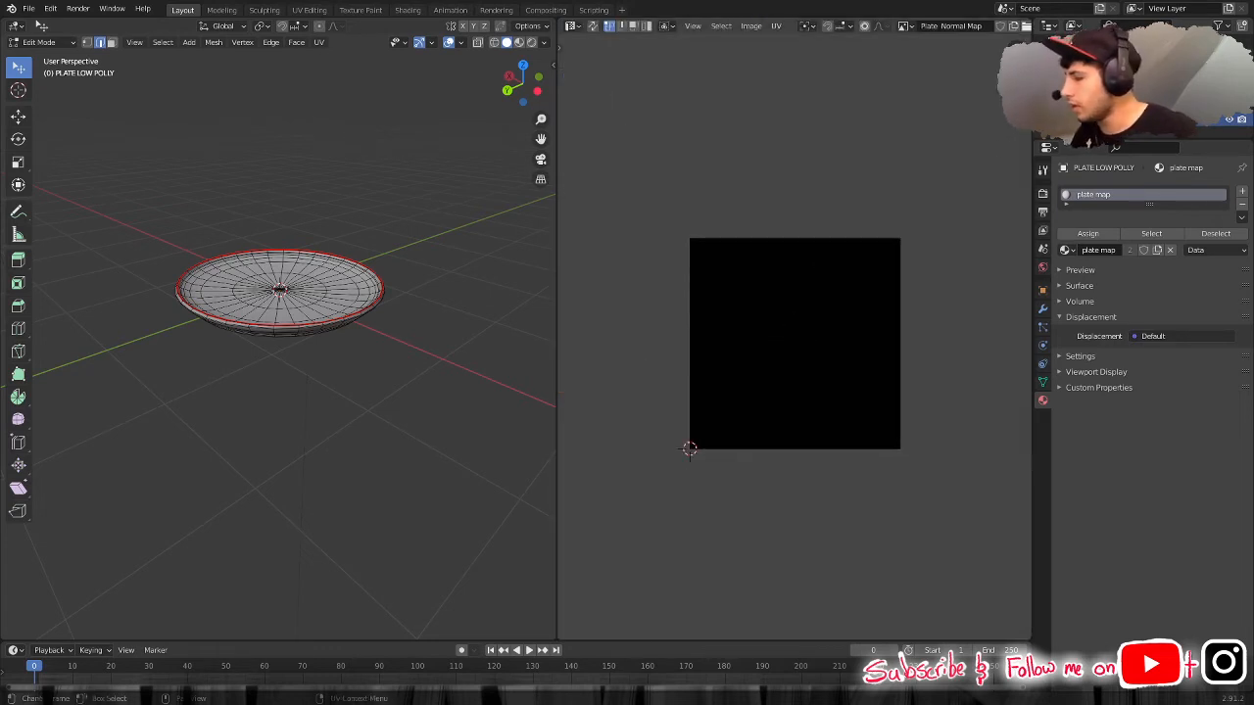
{"action": "key", "text": "a"}
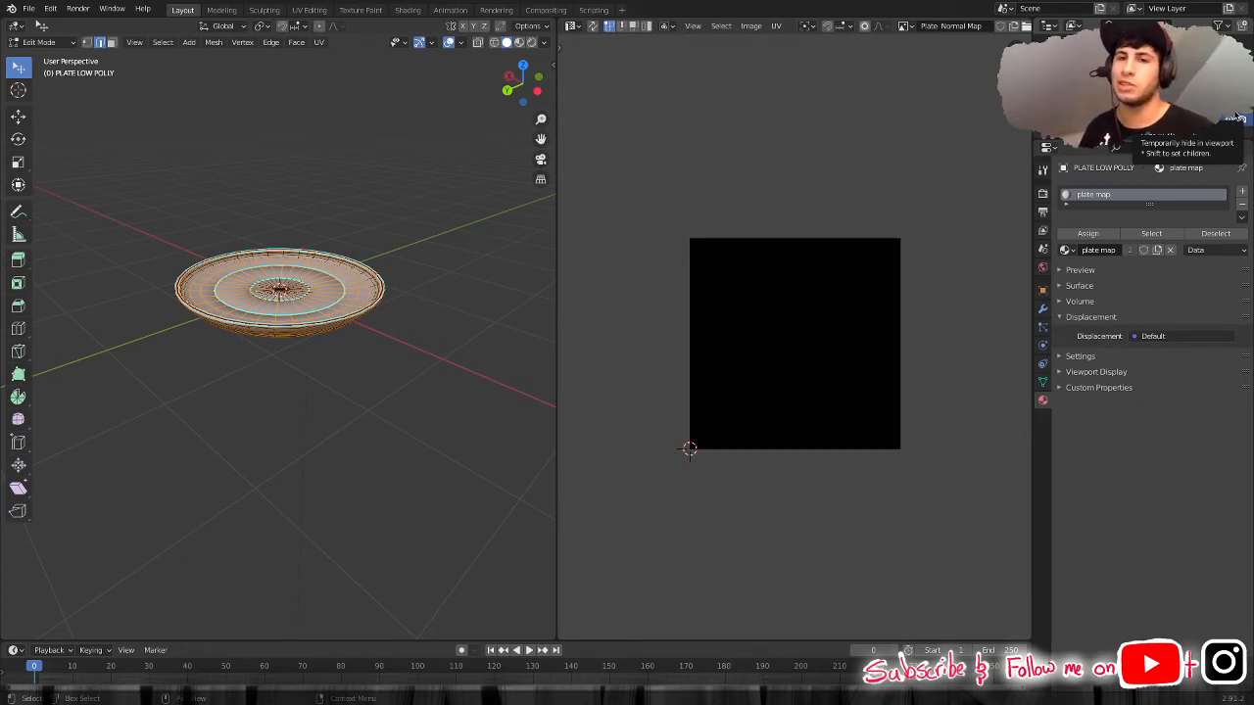
Set the Cycles bake type to Normal with Selected to Active enabled.
{"action": "left_click", "coordinate": [1042, 194]}
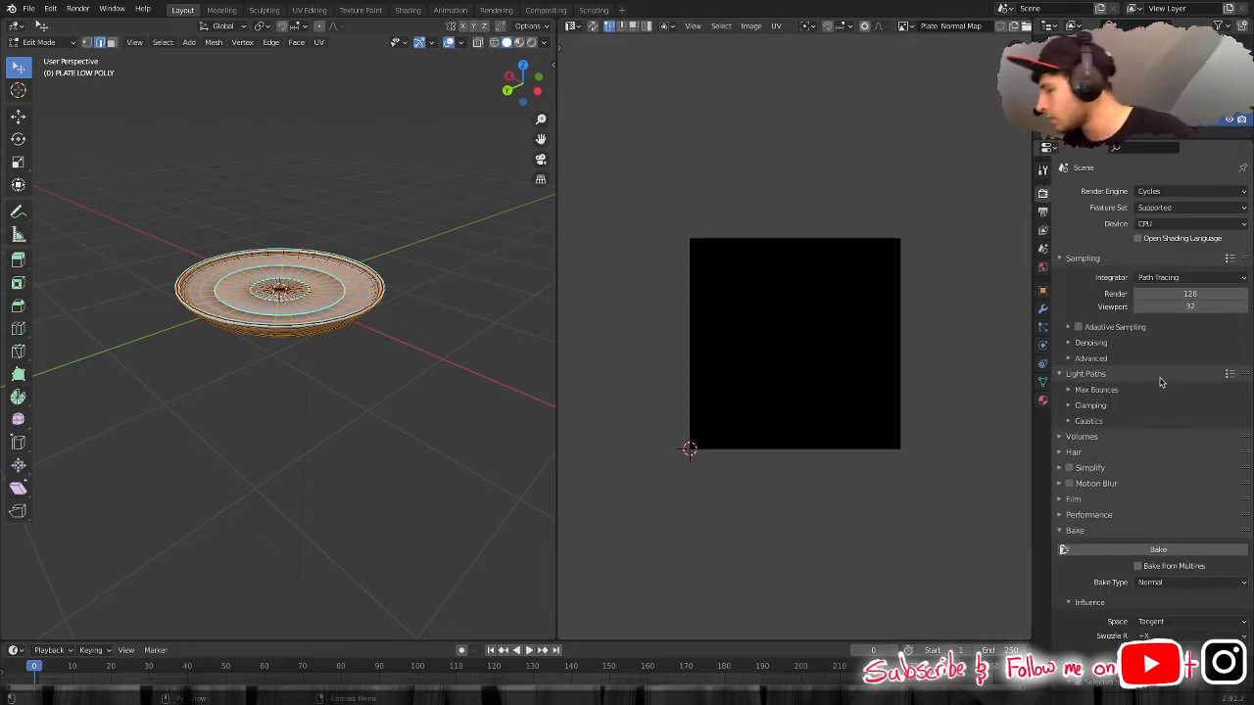
{"action": "scroll", "coordinate": [1159, 382], "scroll_direction": "down", "scroll_amount": 4}
{"action": "scroll", "coordinate": [1156, 380], "scroll_direction": "down", "scroll_amount": 1}
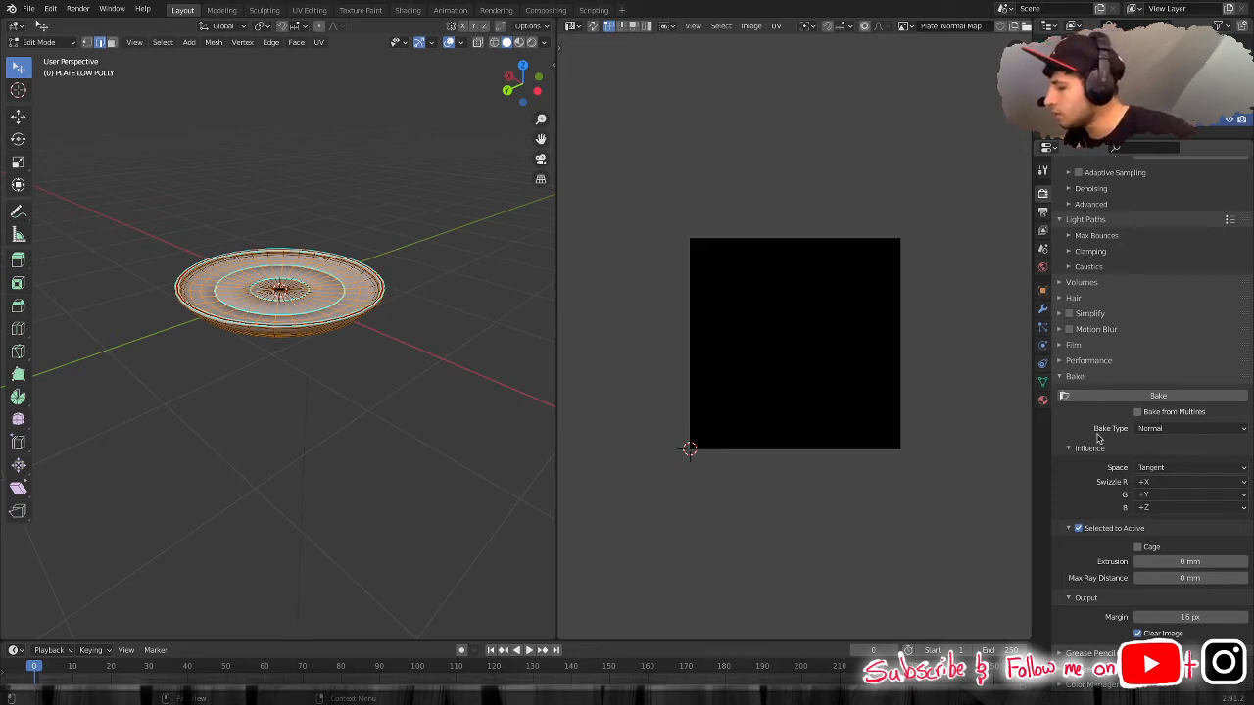
{"action": "left_click", "coordinate": [1160, 430]}
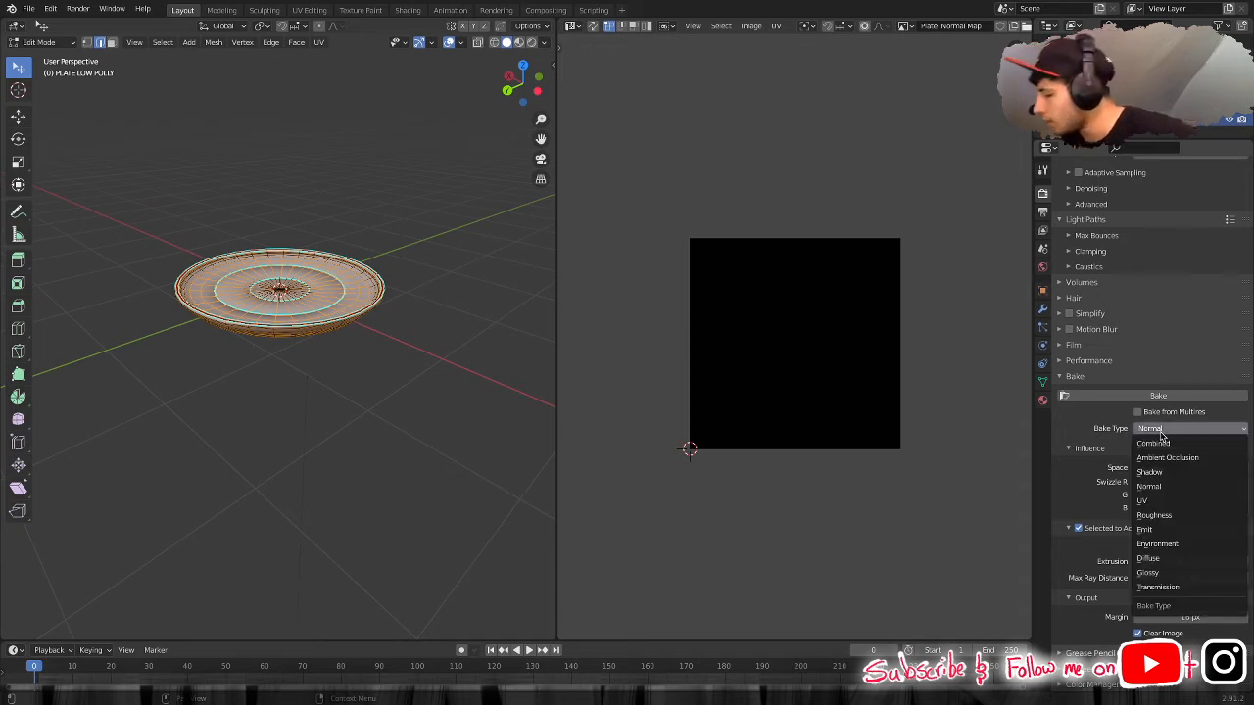
{"action": "left_click", "coordinate": [1159, 490]}
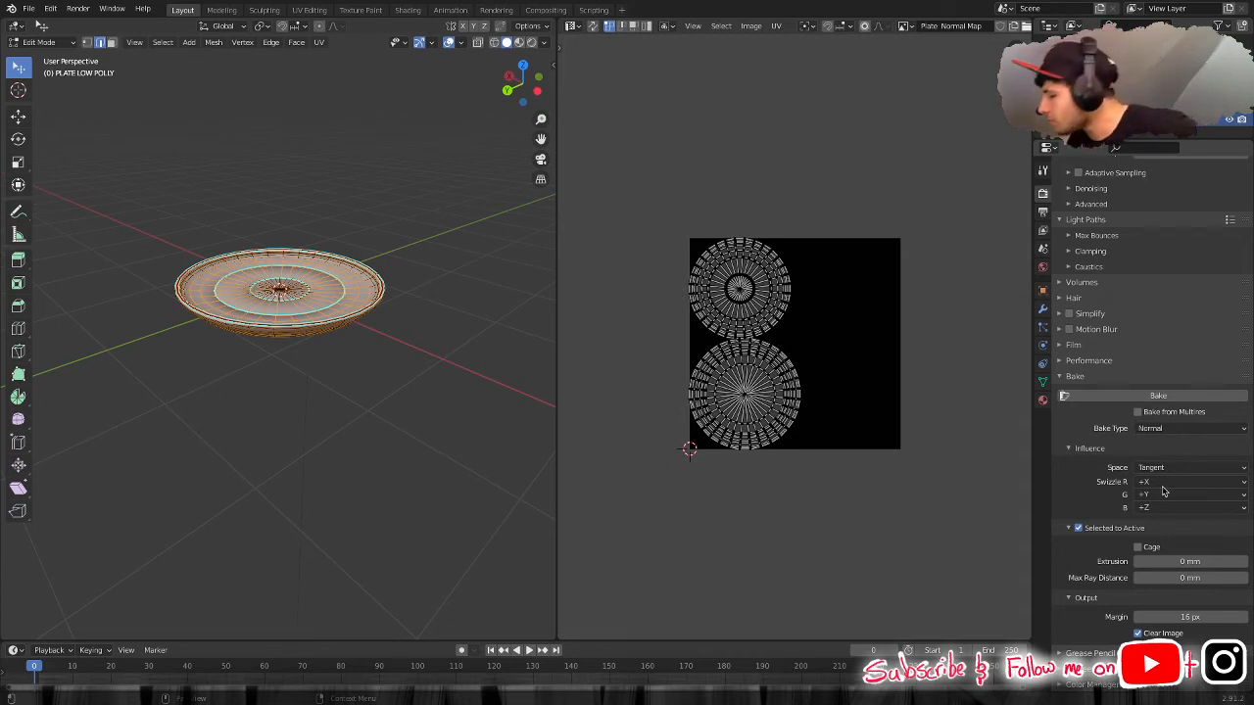
{"action": "left_click", "coordinate": [1078, 528]}
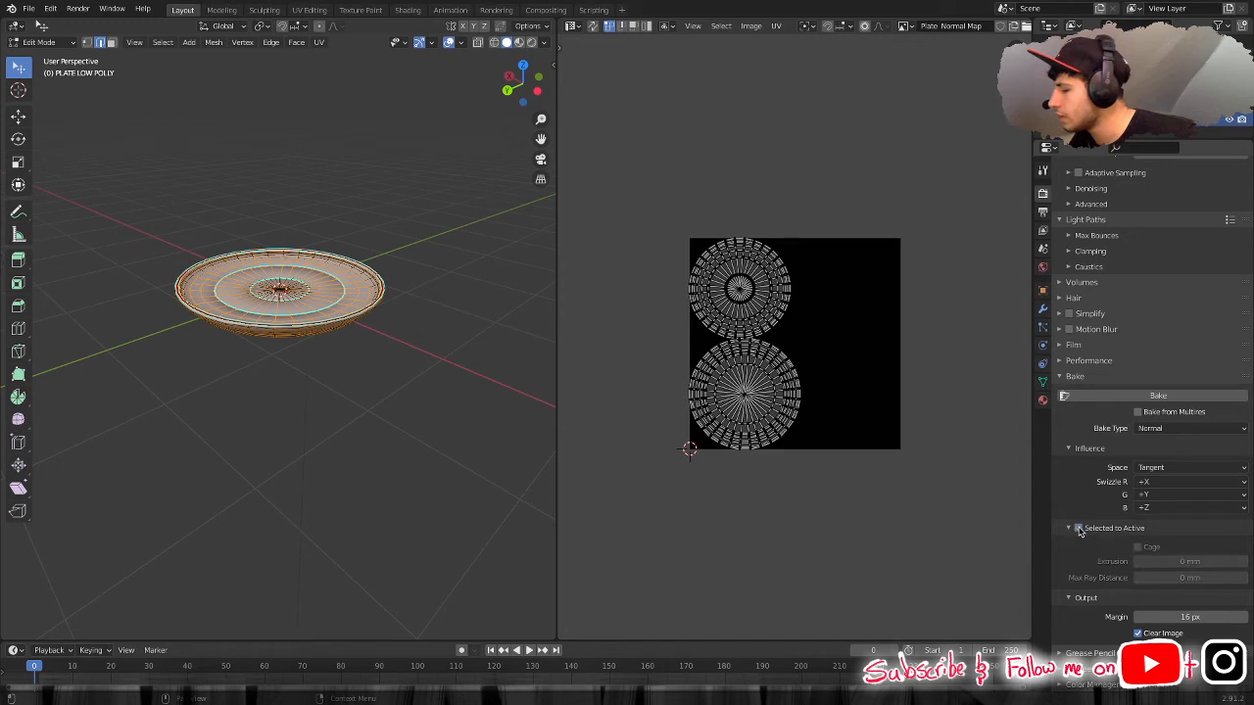
{"action": "left_click", "coordinate": [1068, 528]}
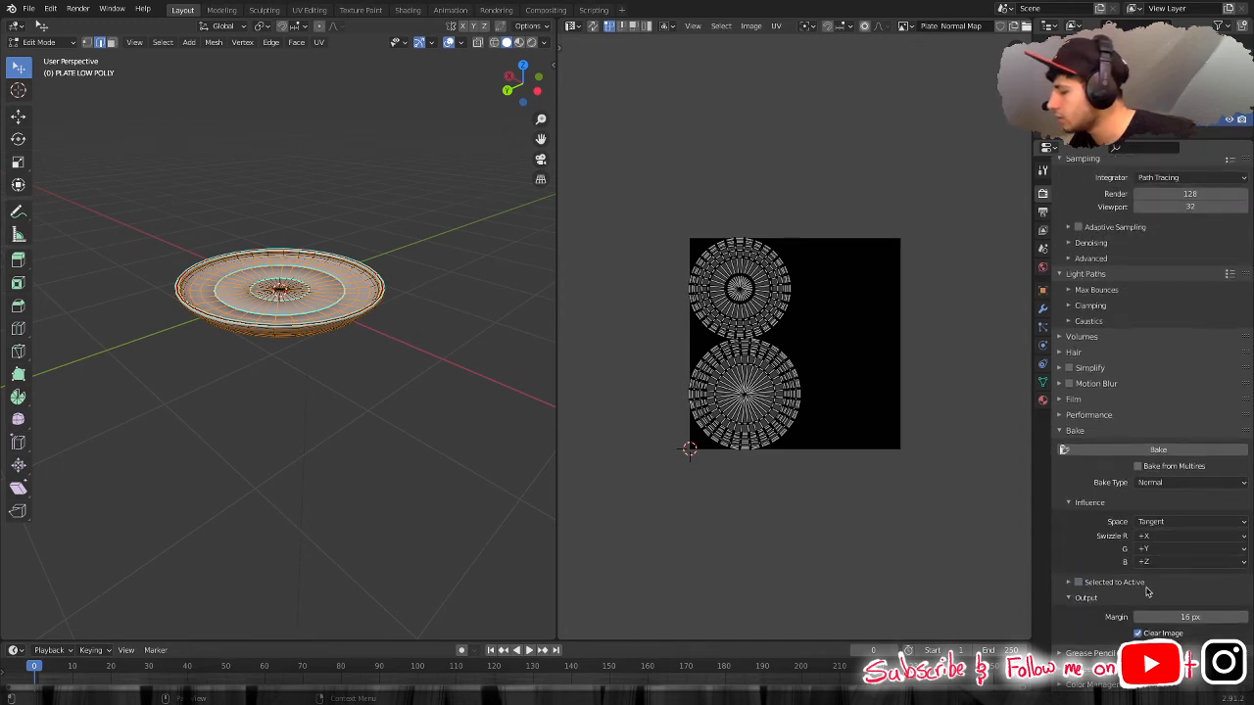
{"action": "left_click", "coordinate": [1068, 582]}
{"action": "scroll", "coordinate": [1136, 583], "scroll_direction": "down", "scroll_amount": 2}
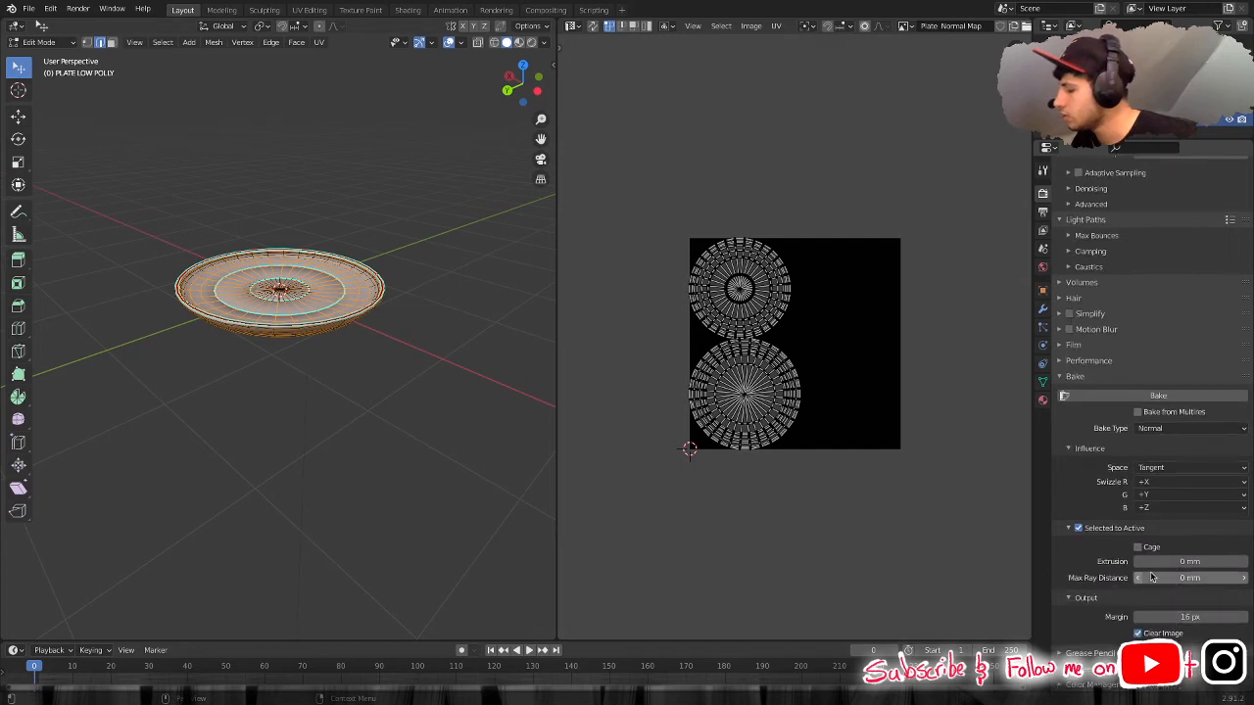
{"action": "left_click", "coordinate": [1066, 529]}
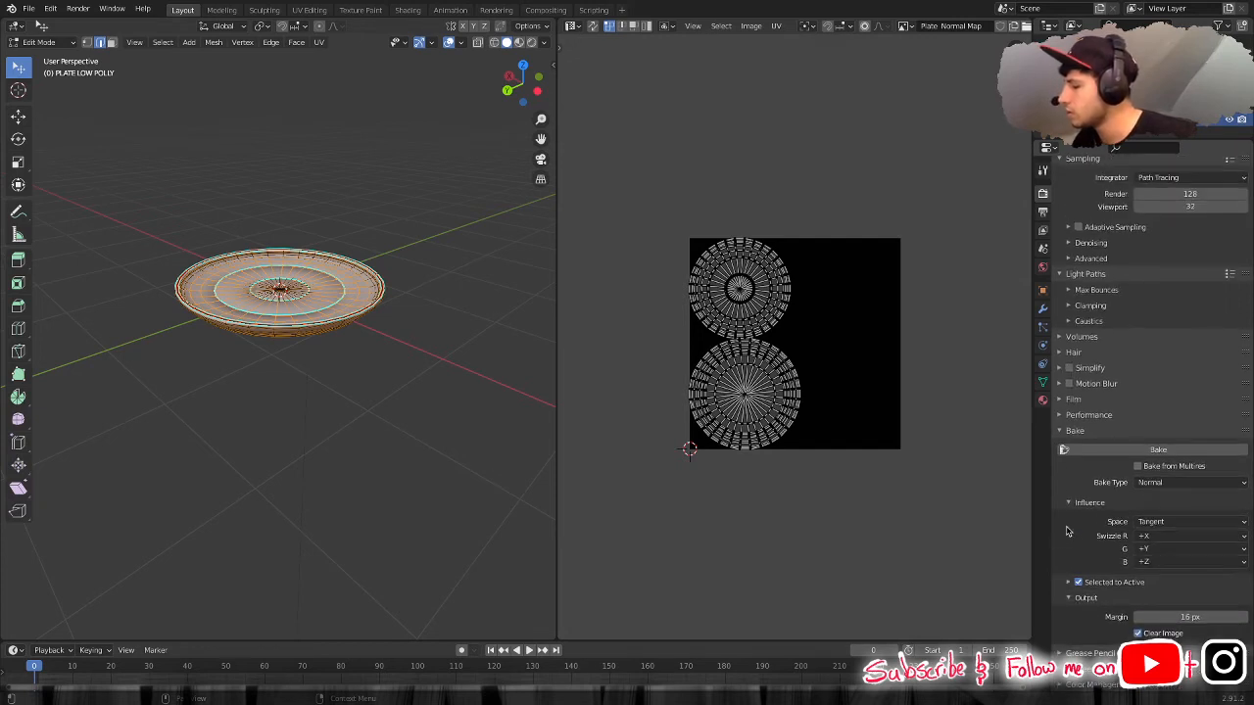
Set the bake output margin to 8 px.
{"action": "left_click", "coordinate": [1159, 616]}
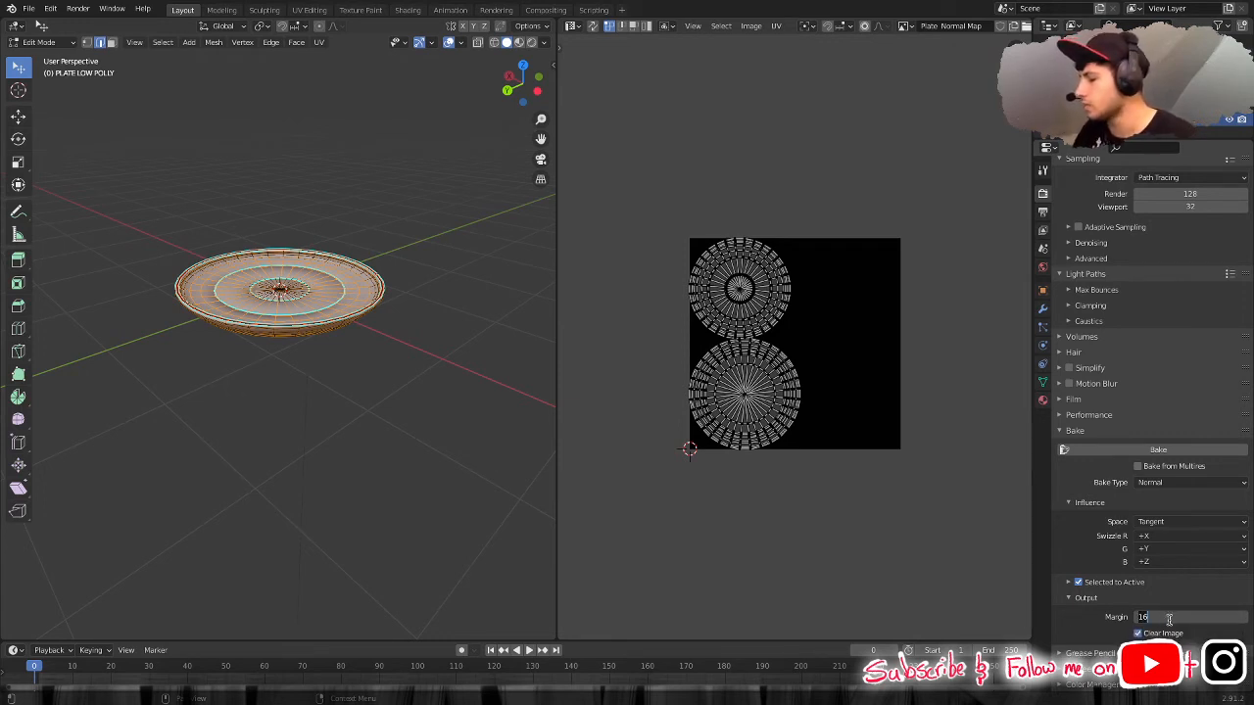
{"action": "type", "text": "8"}
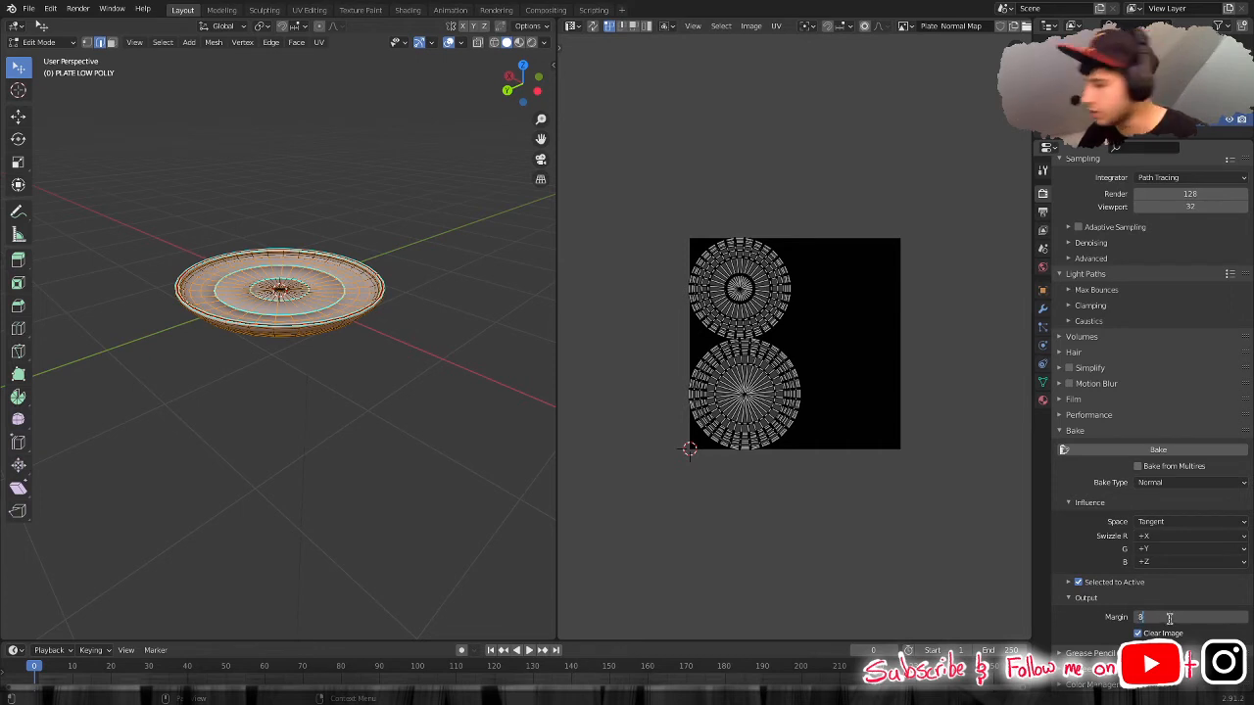
{"action": "key", "text": "Return"}
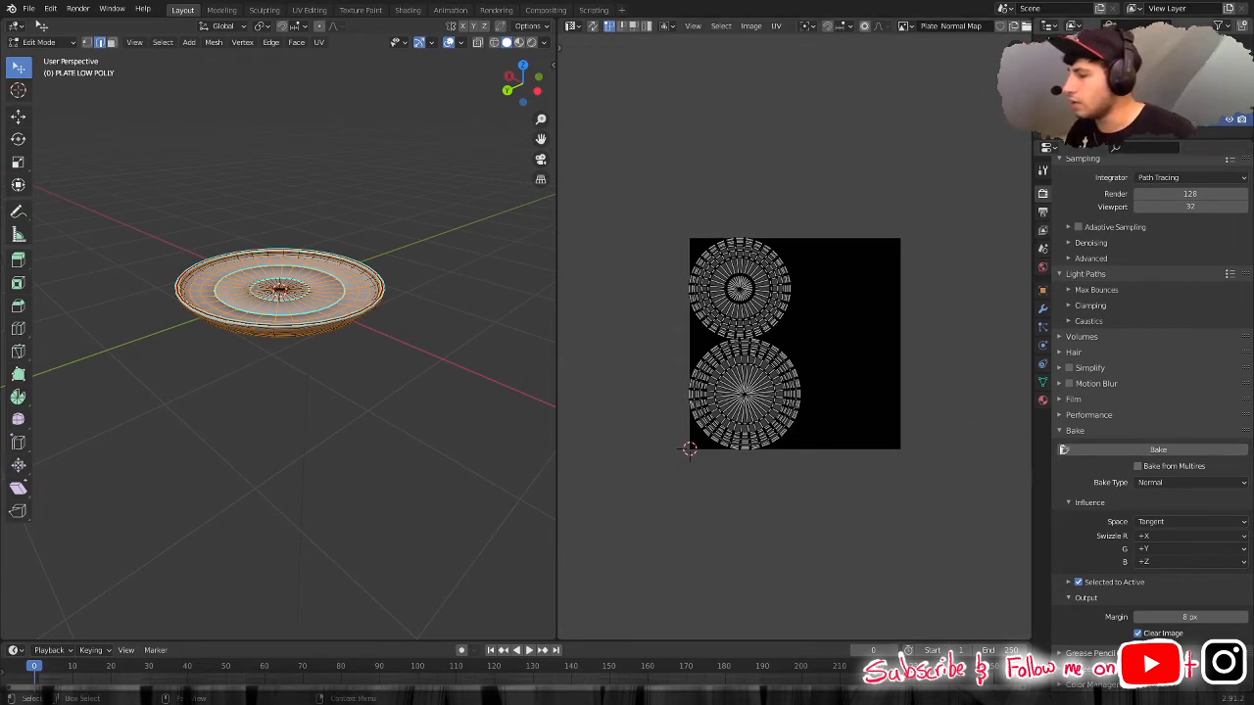
In Object Mode, select the high-poly plate, add the low-poly plate to the selection, and bake the normal map.
{"action": "left_click", "coordinate": [1107, 106]}
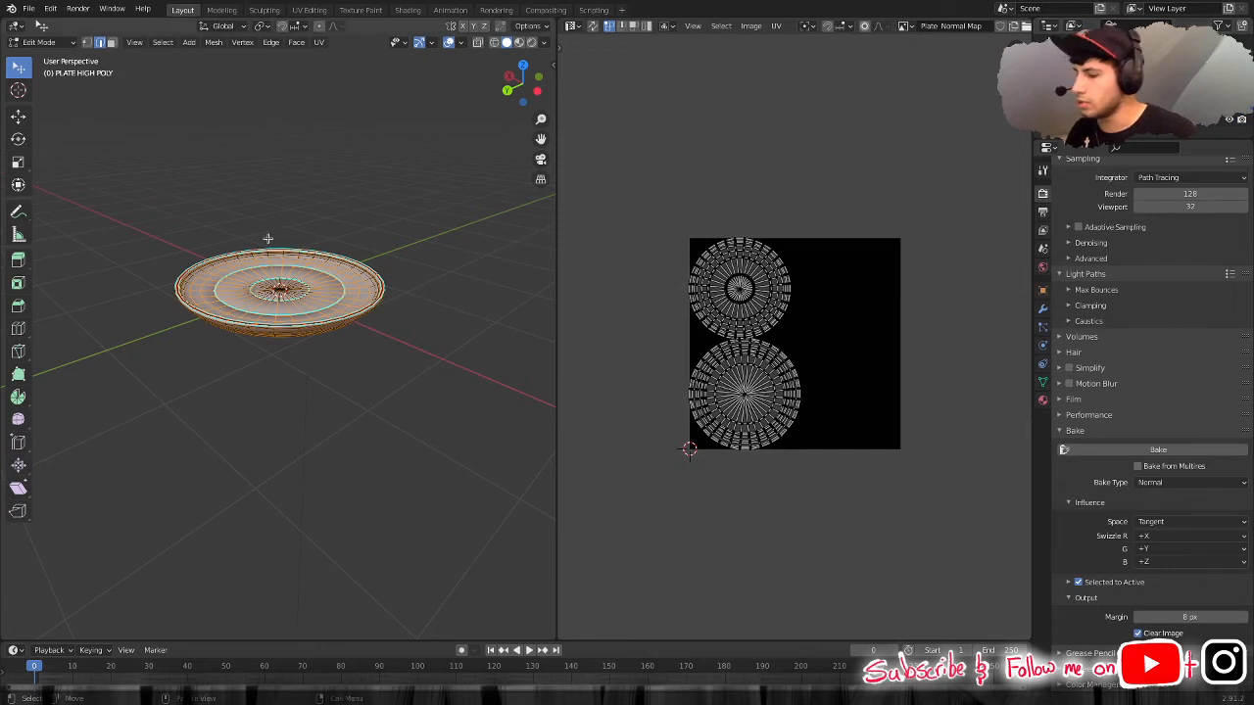
{"action": "left_click", "coordinate": [74, 43]}
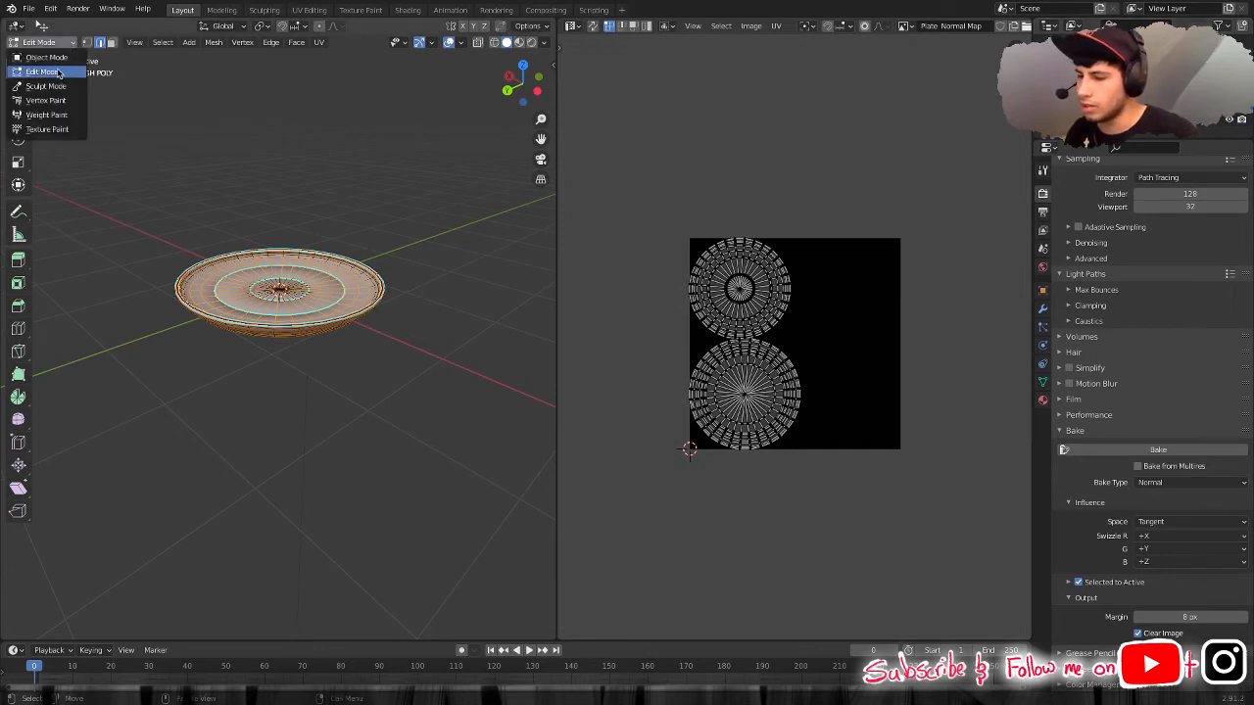
{"action": "left_click", "coordinate": [57, 58]}
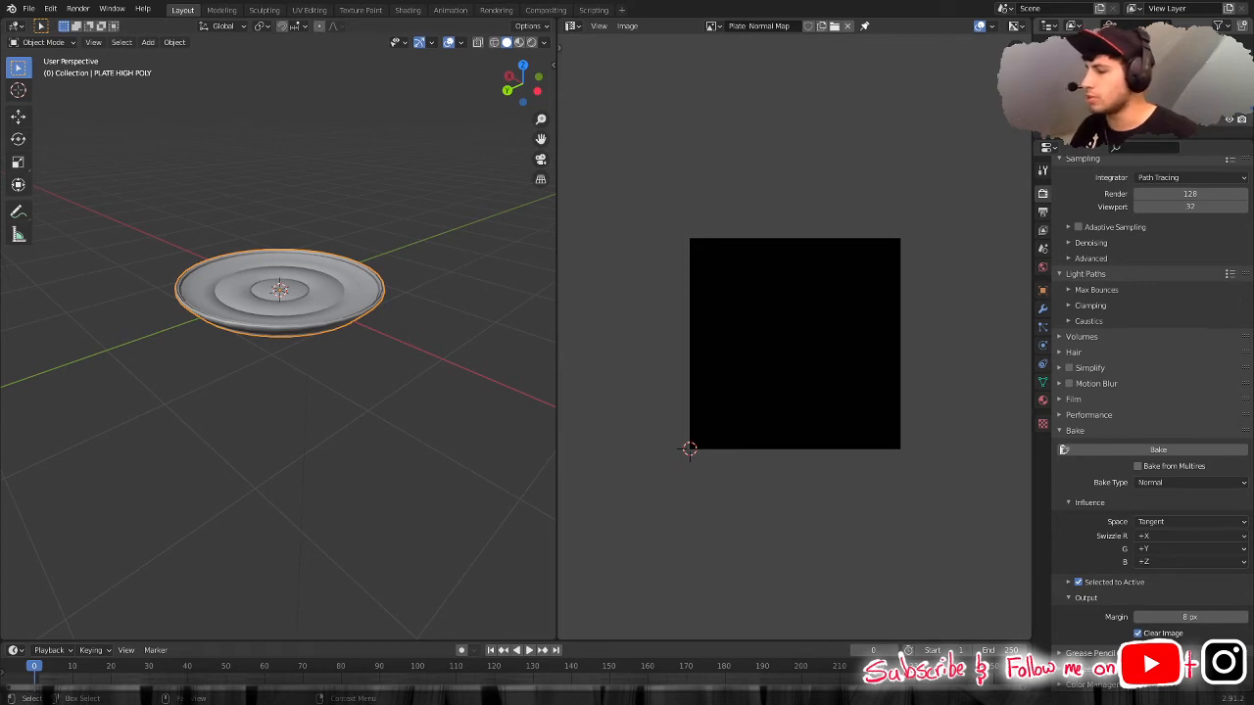
{"action": "left_click", "coordinate": [1116, 120], "text": "shift"}
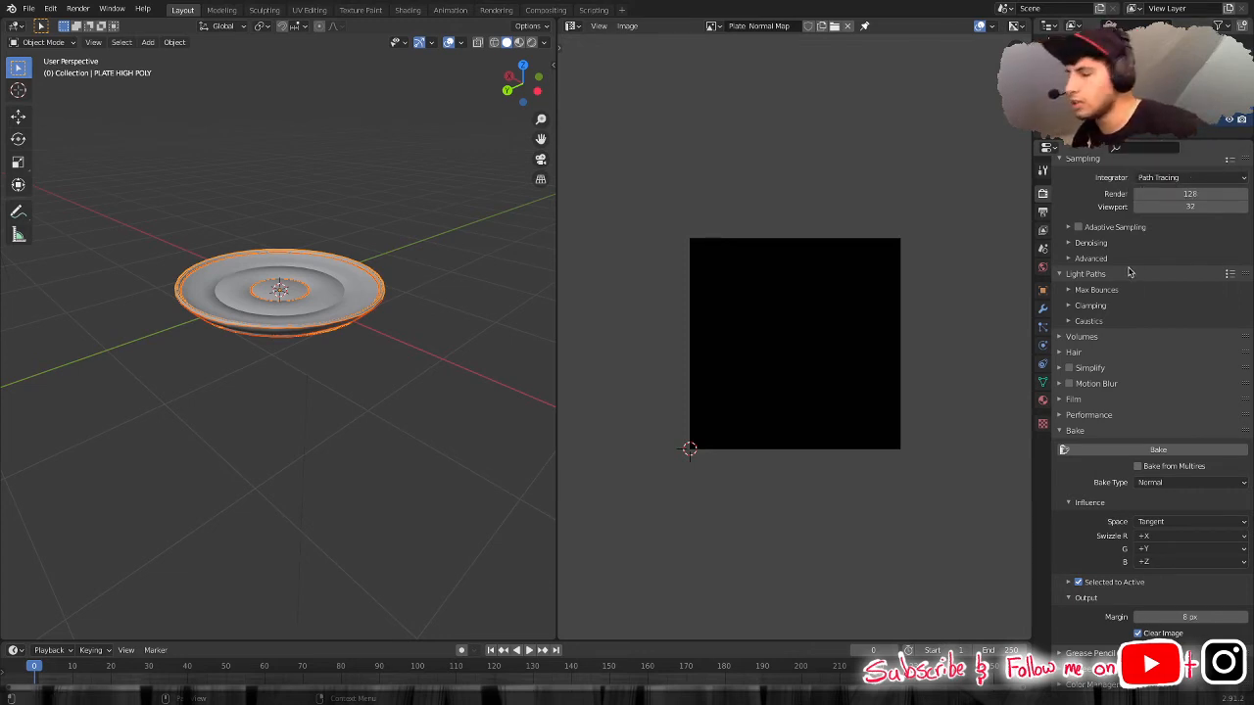
{"action": "left_click", "coordinate": [1160, 450]}
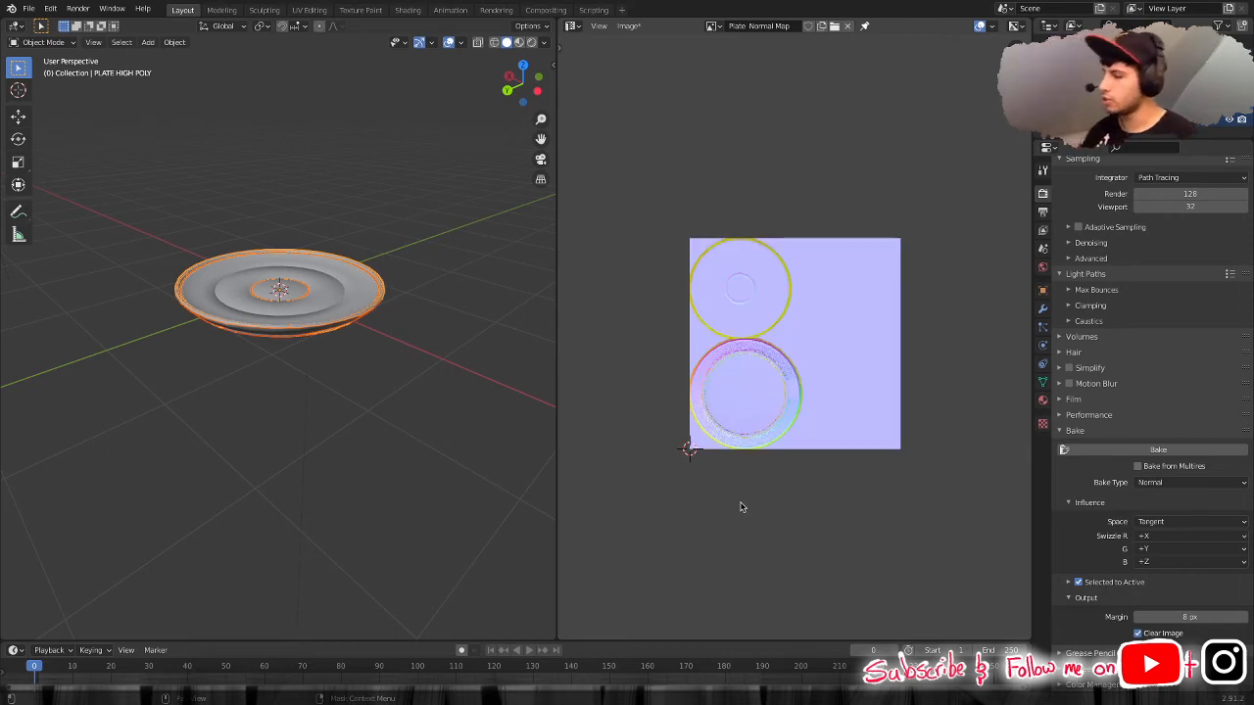
Set the bake output margin to 16 px.
{"action": "scroll", "coordinate": [744, 440], "scroll_direction": "up", "scroll_amount": 6}
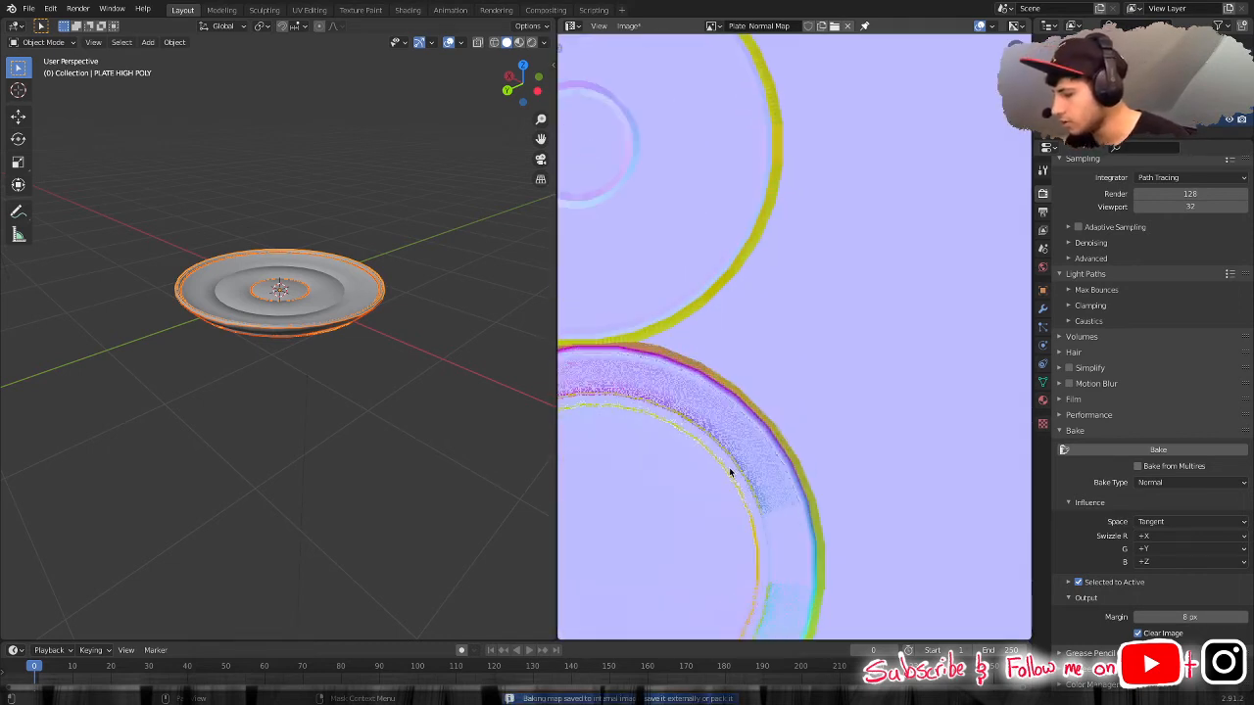
{"action": "middle_click_drag", "start_coordinate": [730, 471], "coordinate": [906, 340]}
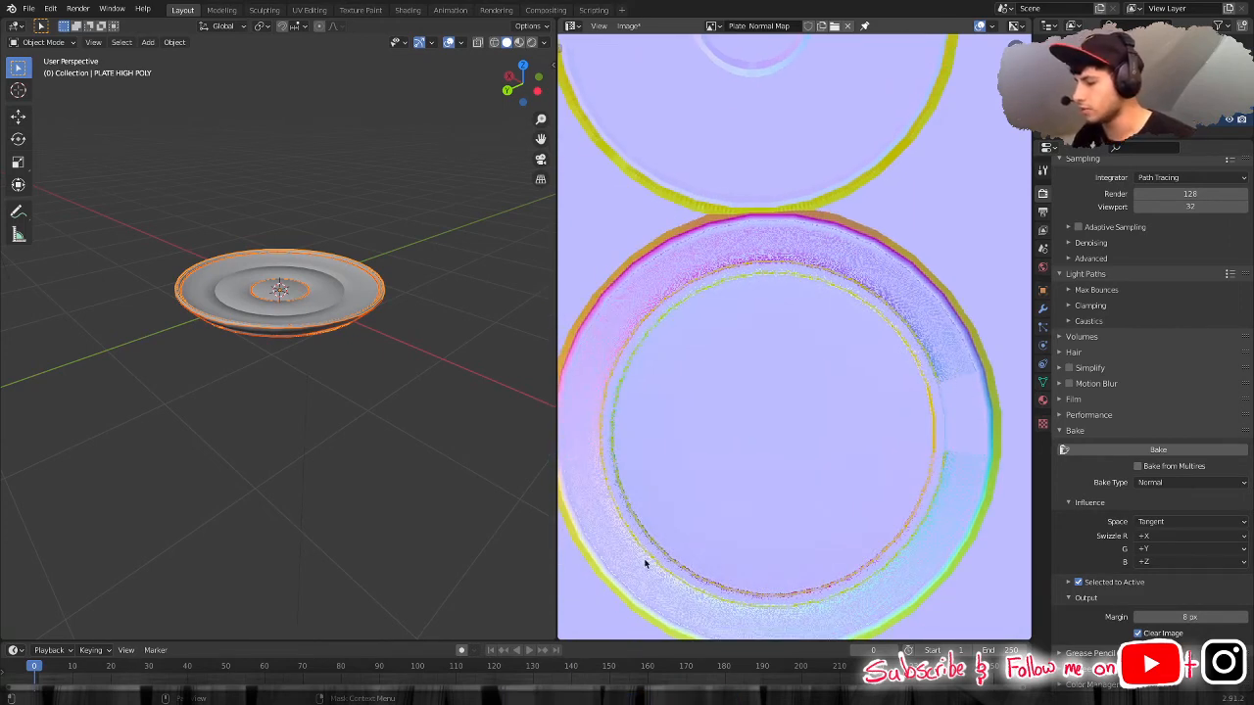
{"action": "scroll", "coordinate": [694, 557], "scroll_direction": "up", "scroll_amount": 4}
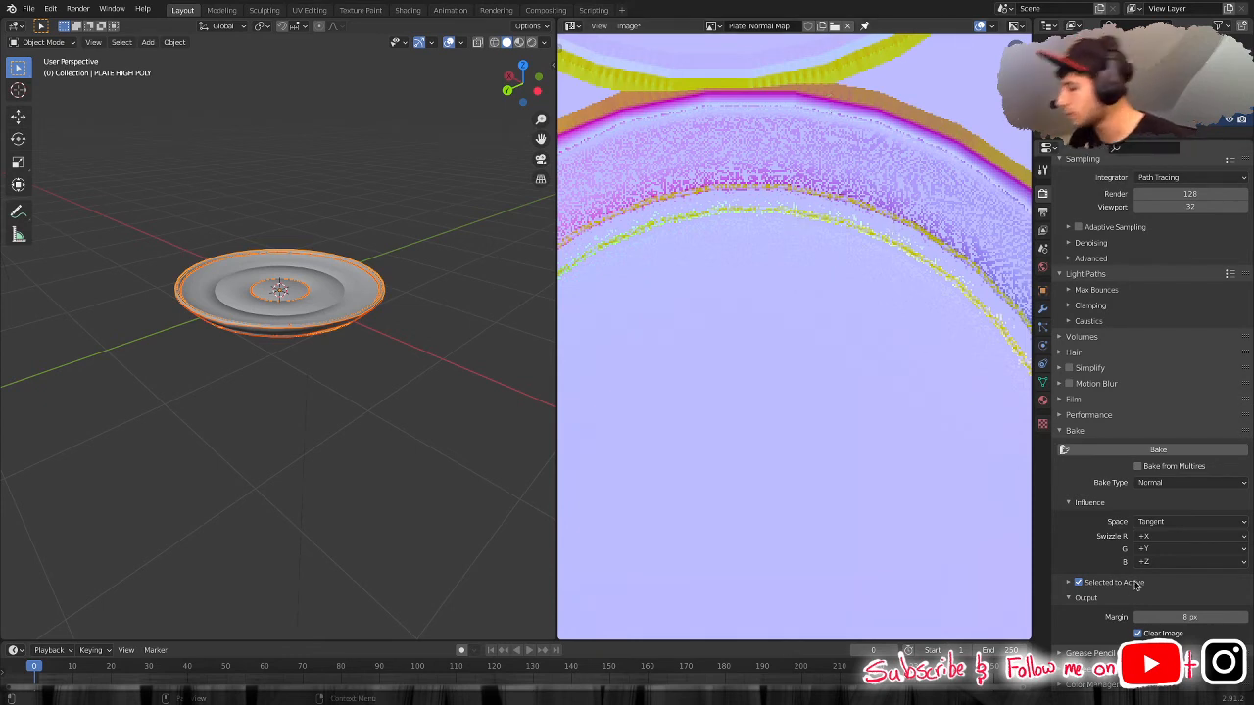
{"action": "left_click", "coordinate": [1141, 614]}
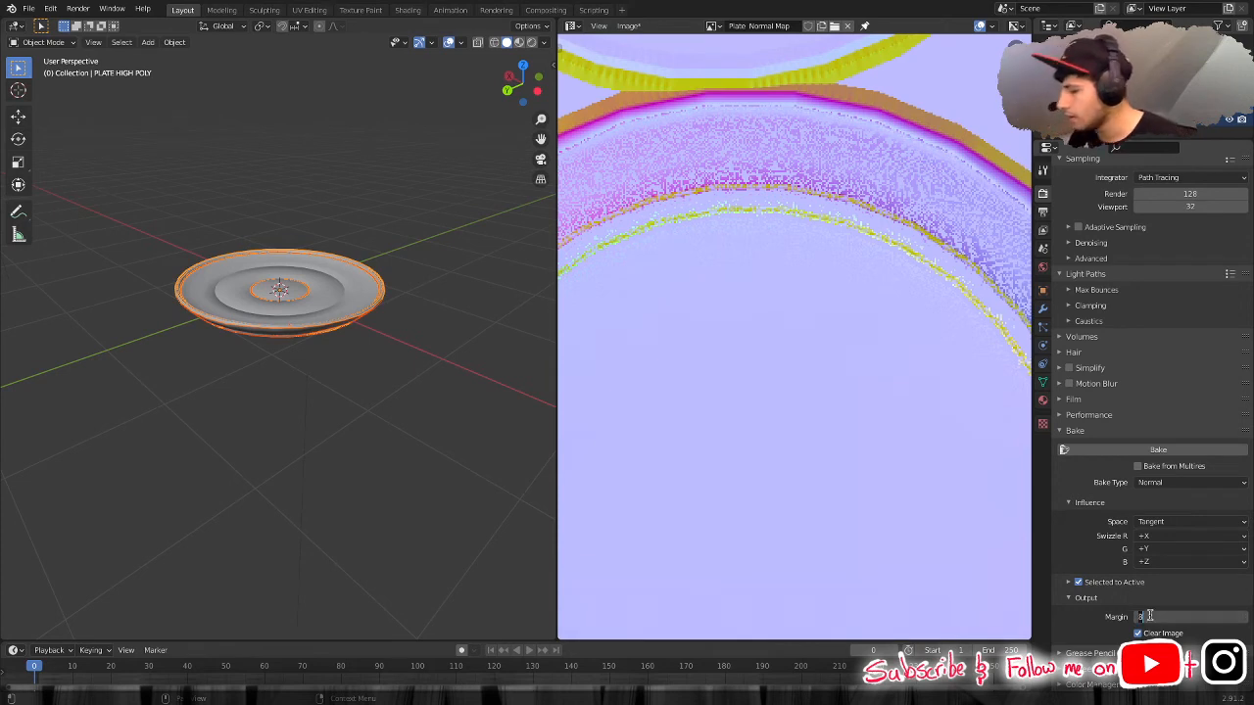
{"action": "type", "text": "16"}
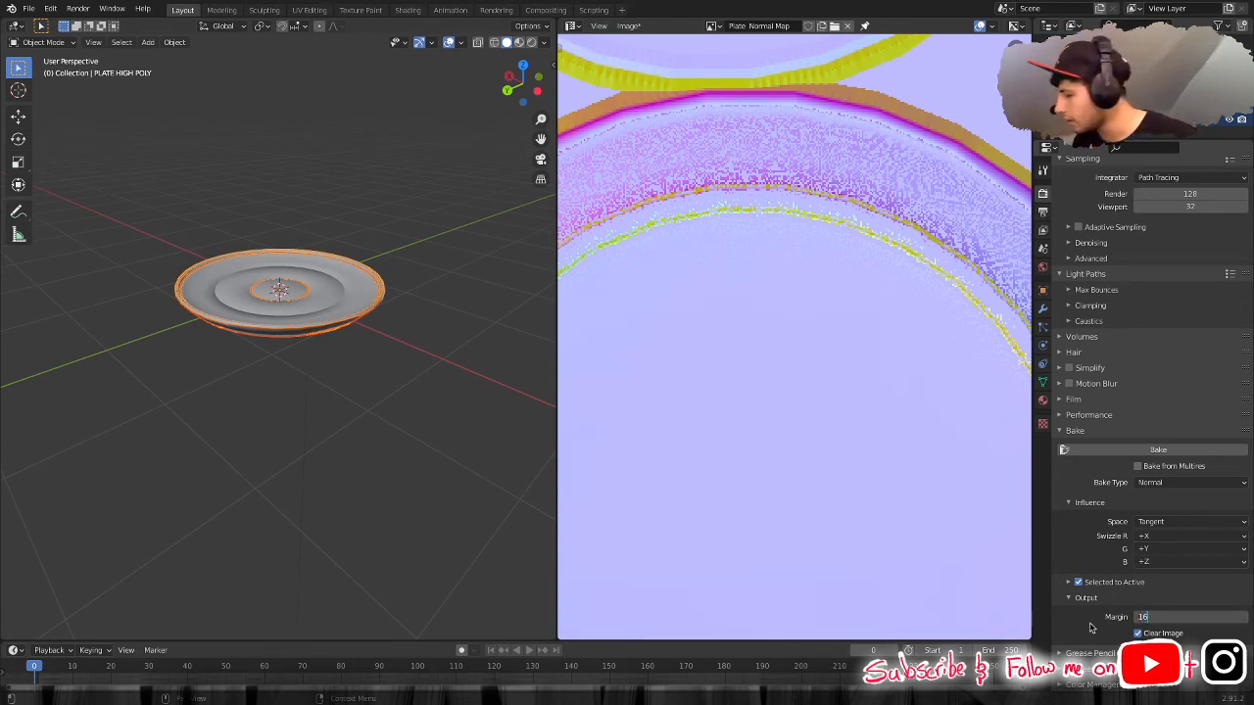
{"action": "key", "text": "Return"}
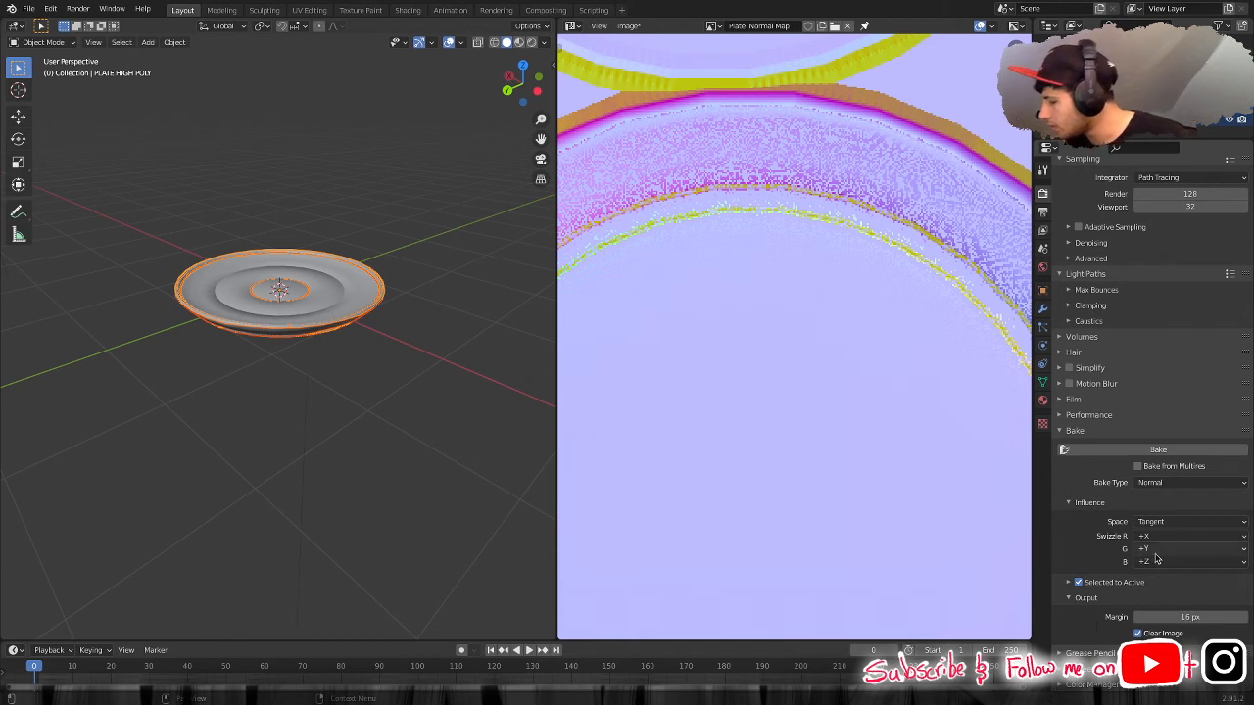
Set the Selected to Active Max Ray Distance to 0.01 mm and bake the normal map again.
{"action": "left_click", "coordinate": [1070, 583]}
{"action": "scroll", "coordinate": [1191, 614], "scroll_direction": "down", "scroll_amount": 2}
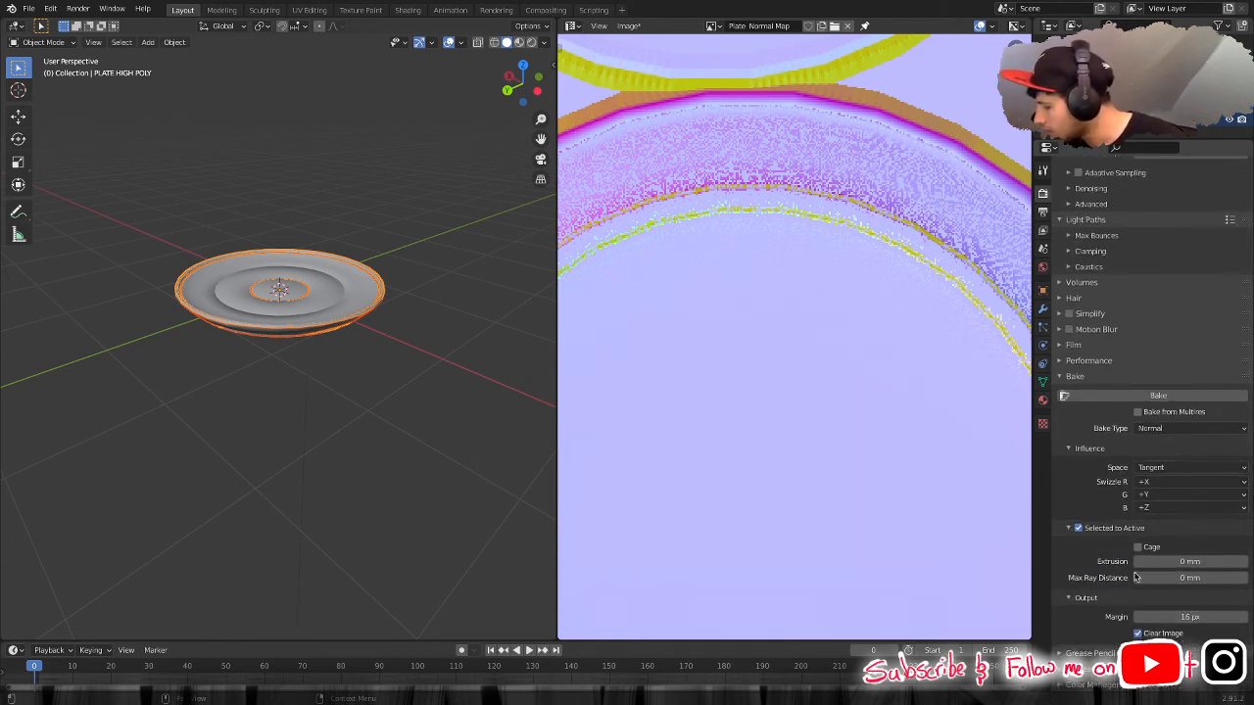
{"action": "left_click", "coordinate": [1163, 561]}
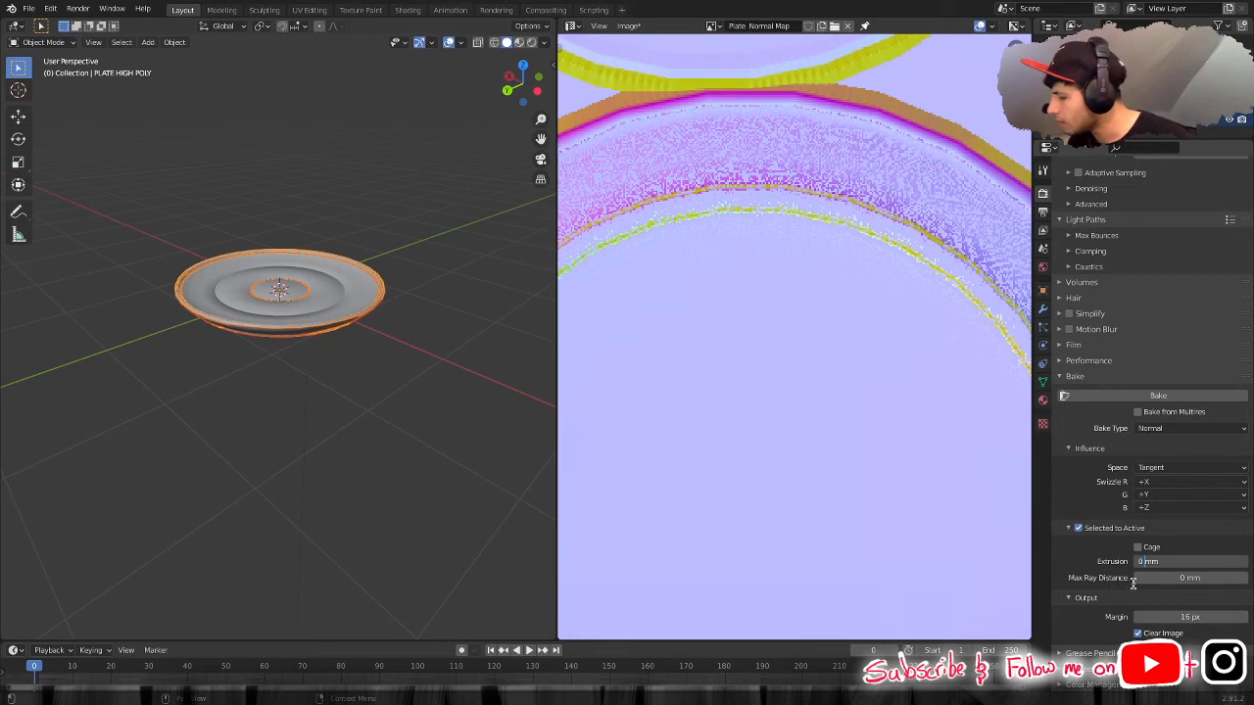
{"action": "left_click", "coordinate": [1188, 580]}
{"action": "left_click", "coordinate": [1189, 578]}
{"action": "left_click_drag", "start_coordinate": [1240, 579], "coordinate": [1083, 563]}
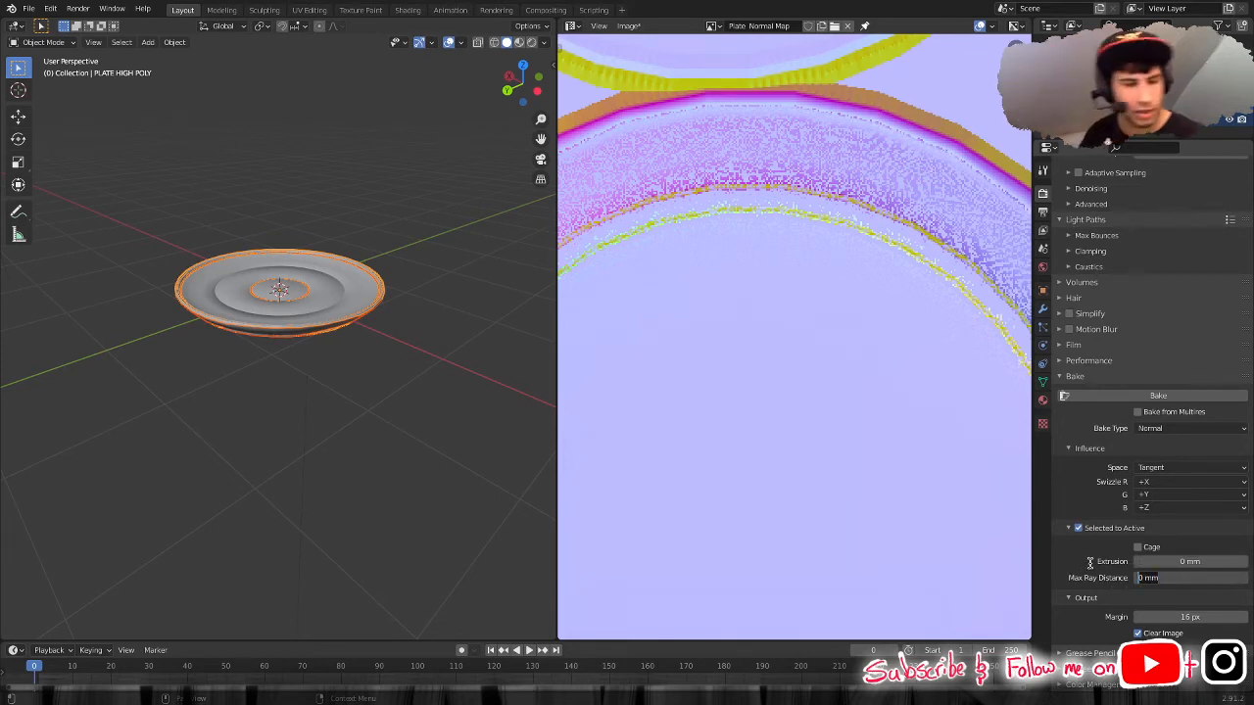
{"action": "key", "text": "BackSpace"}
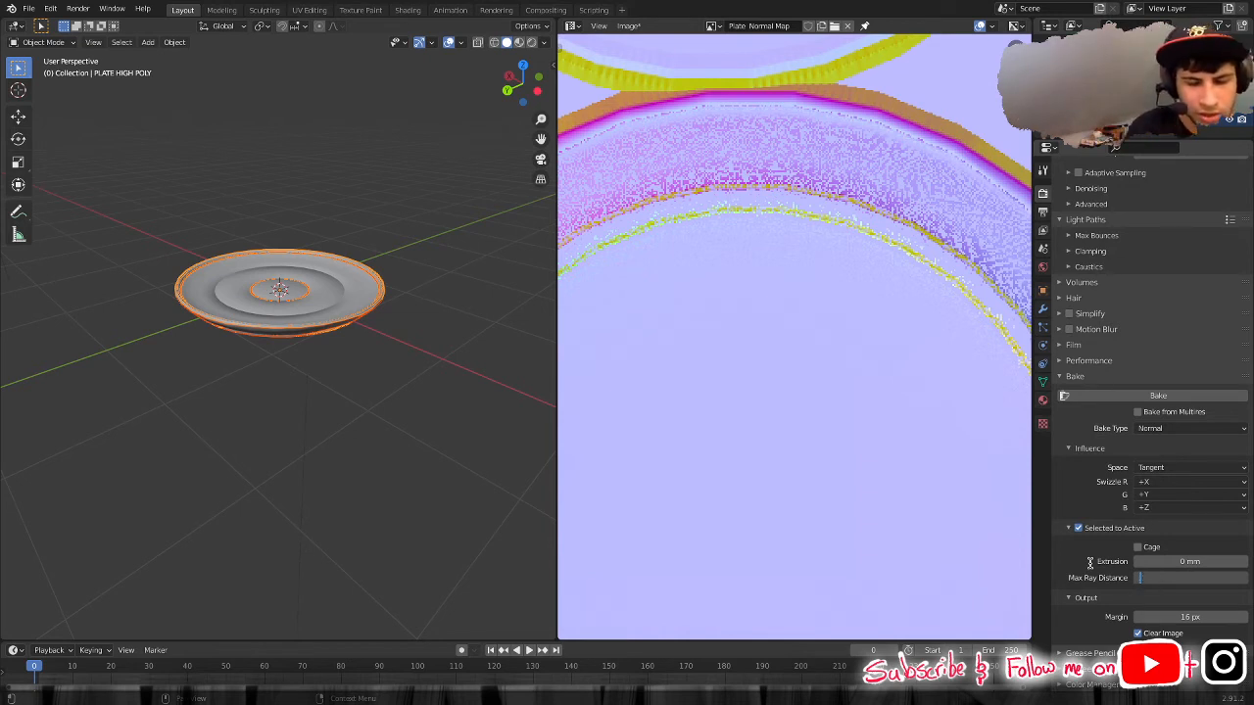
{"action": "type", "text": "0.01"}
{"action": "key", "text": "Return"}
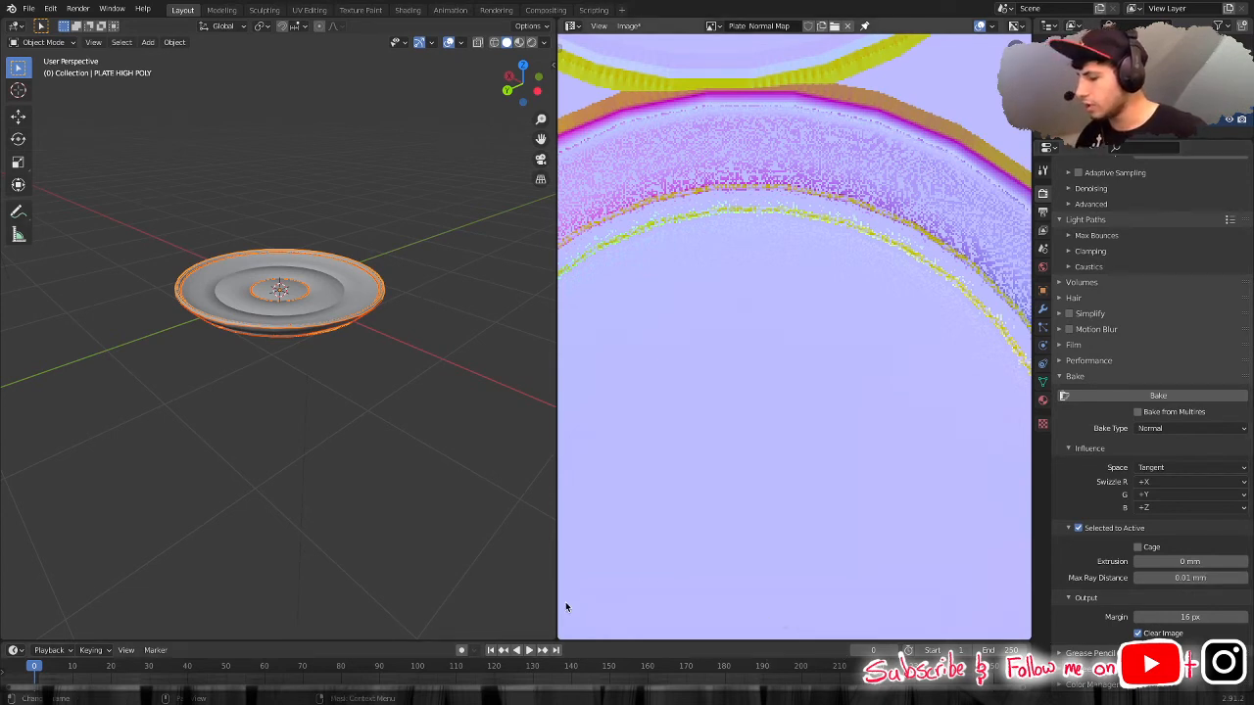
{"action": "left_click", "coordinate": [1157, 395]}
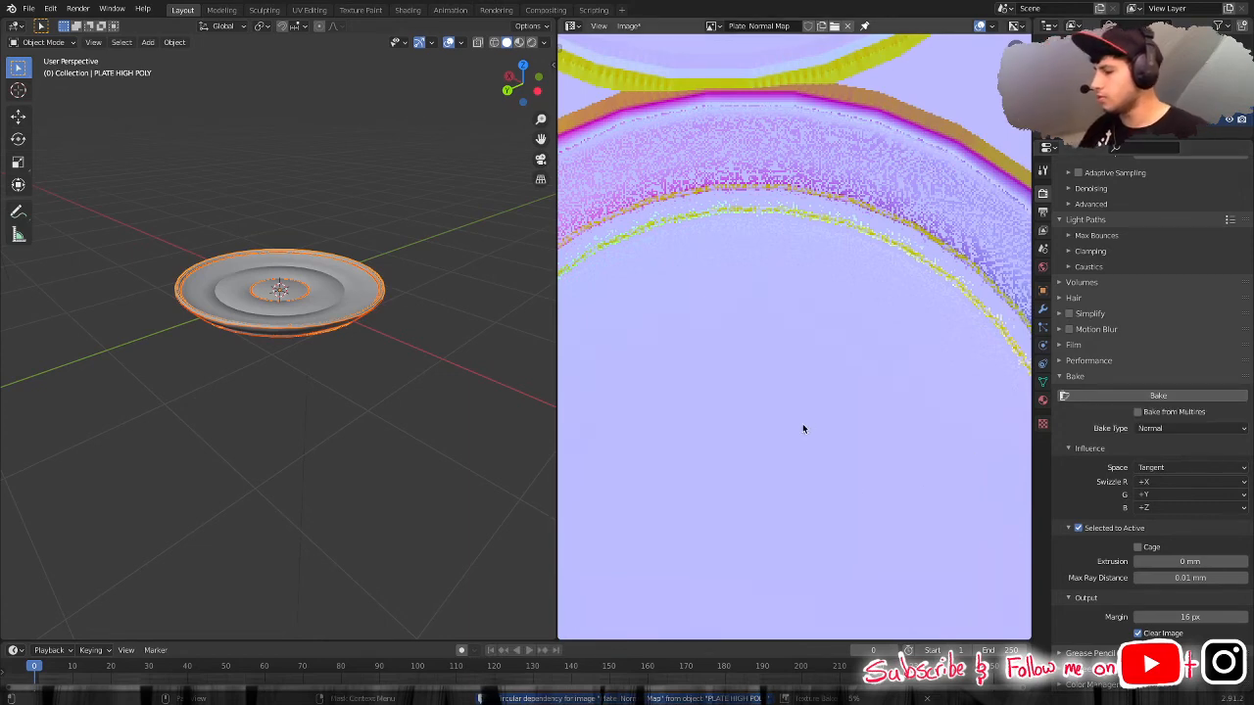
Examine the rebaked normal map around the plate's rim and inner rings for artifacts.
{"action": "scroll", "coordinate": [800, 427], "scroll_direction": "down", "scroll_amount": 5}
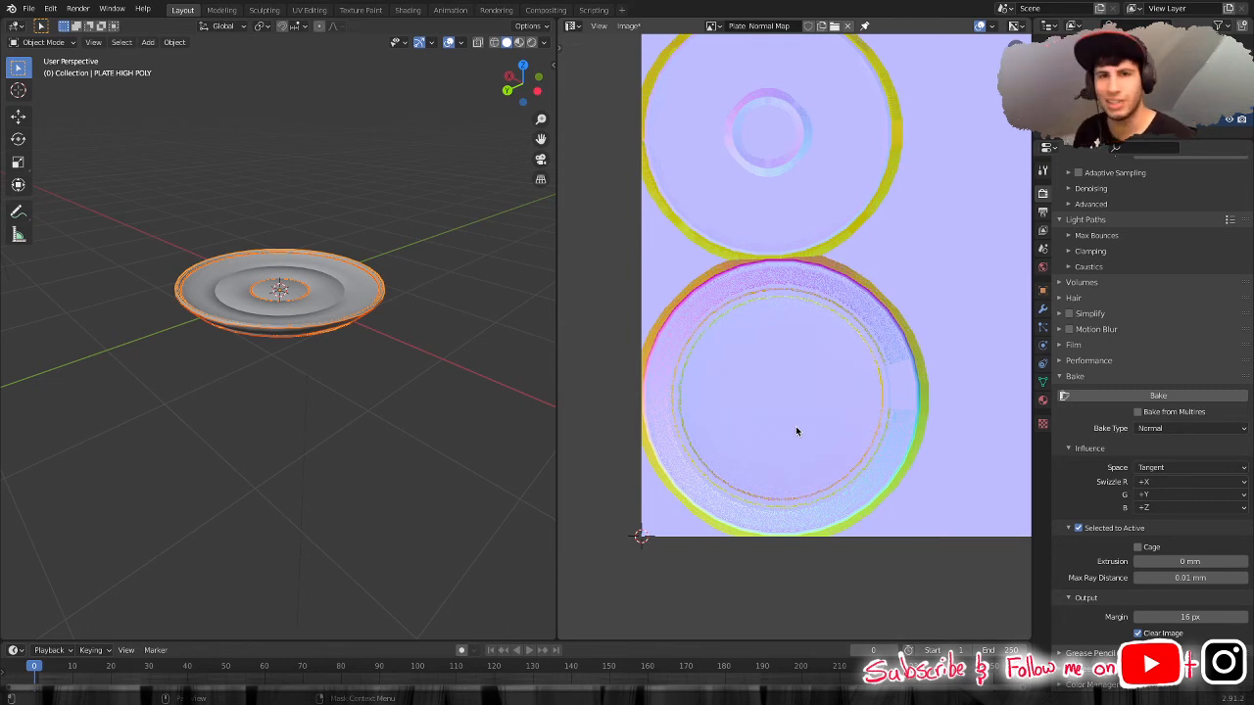
{"action": "left_click", "coordinate": [1194, 578]}
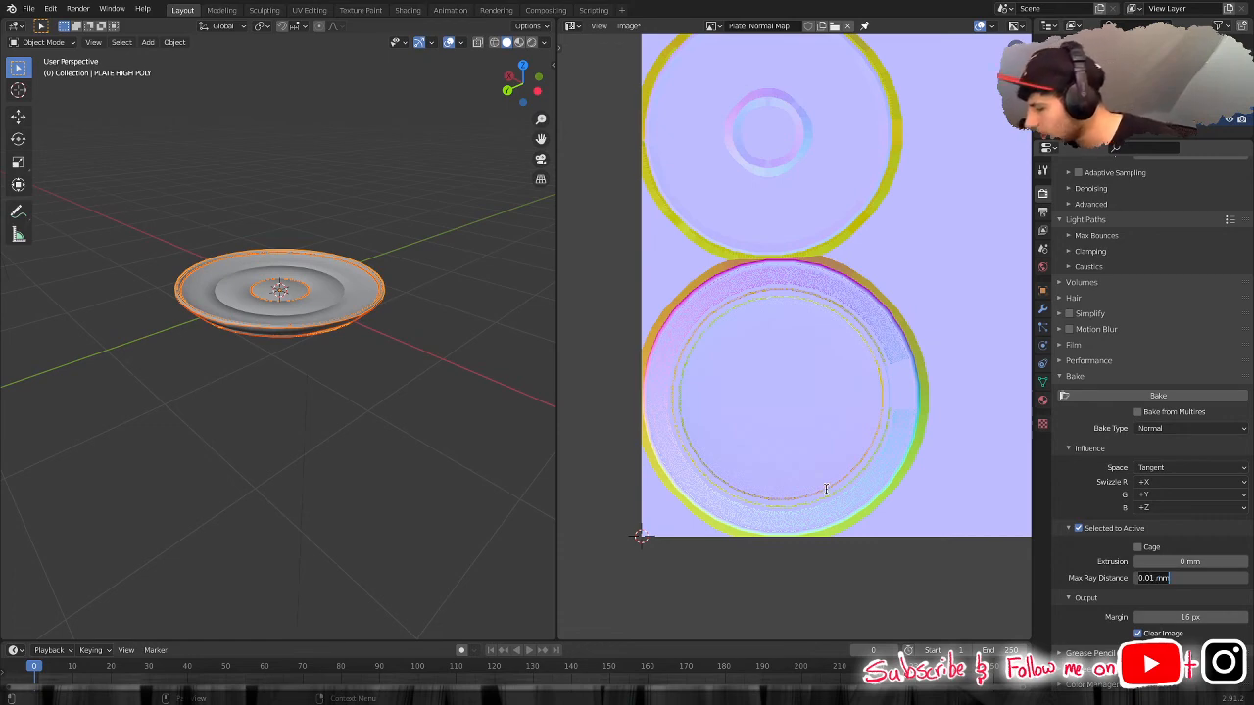
{"action": "left_click", "coordinate": [866, 438]}
{"action": "scroll", "coordinate": [856, 432], "scroll_direction": "up", "scroll_amount": 3}
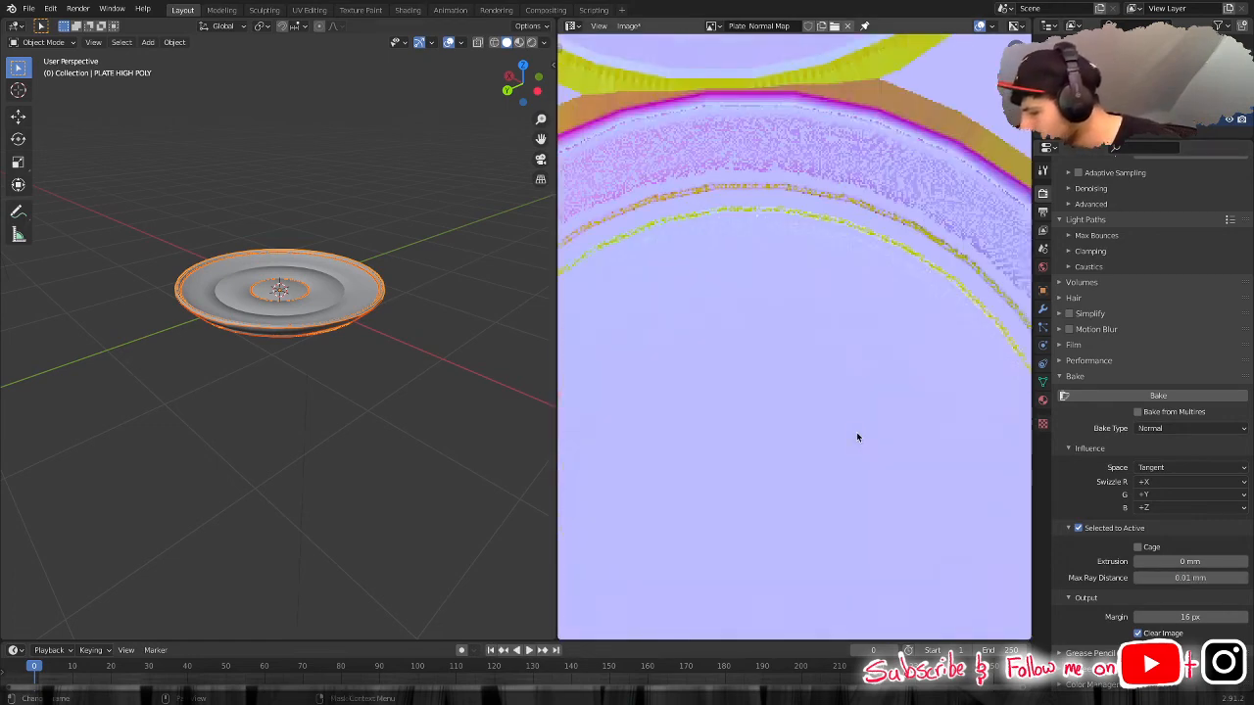
{"action": "scroll", "coordinate": [856, 432], "scroll_direction": "down", "scroll_amount": 2}
{"action": "scroll", "coordinate": [856, 432], "scroll_direction": "up", "scroll_amount": 1}
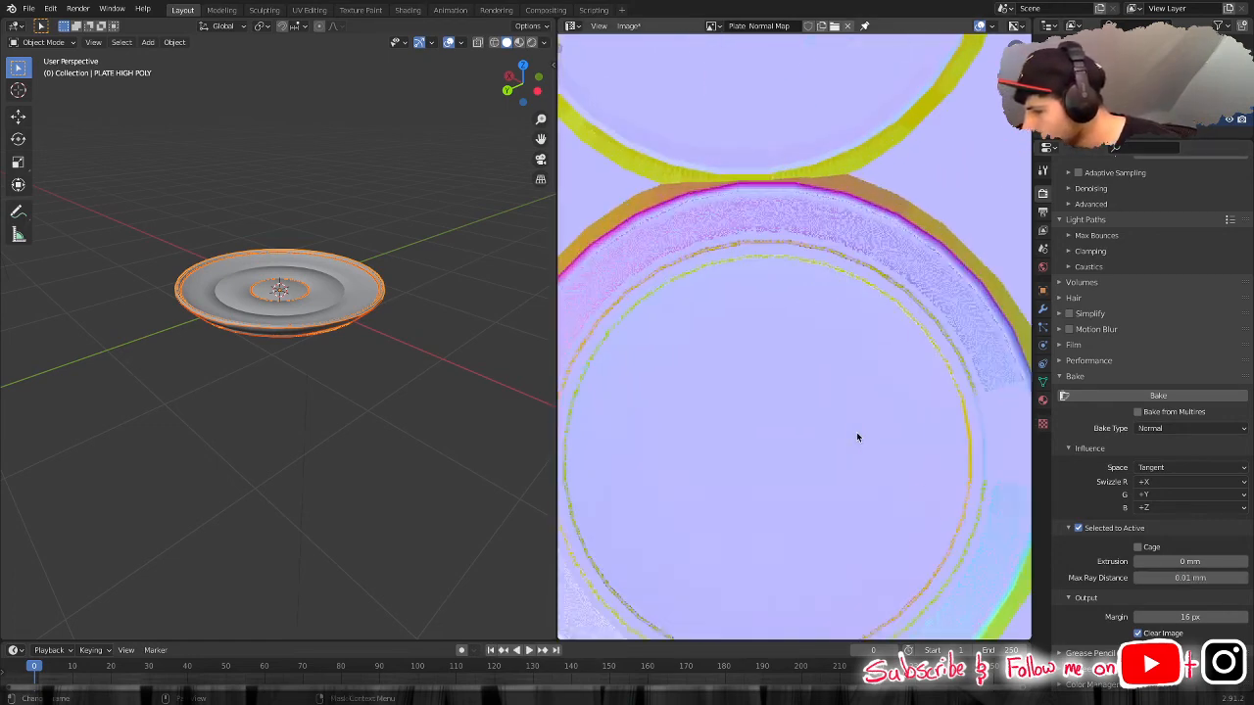
Set the Selected to Active Max Ray Distance to 0.001 mm.
{"action": "scroll", "coordinate": [856, 431], "scroll_direction": "down", "scroll_amount": 1}
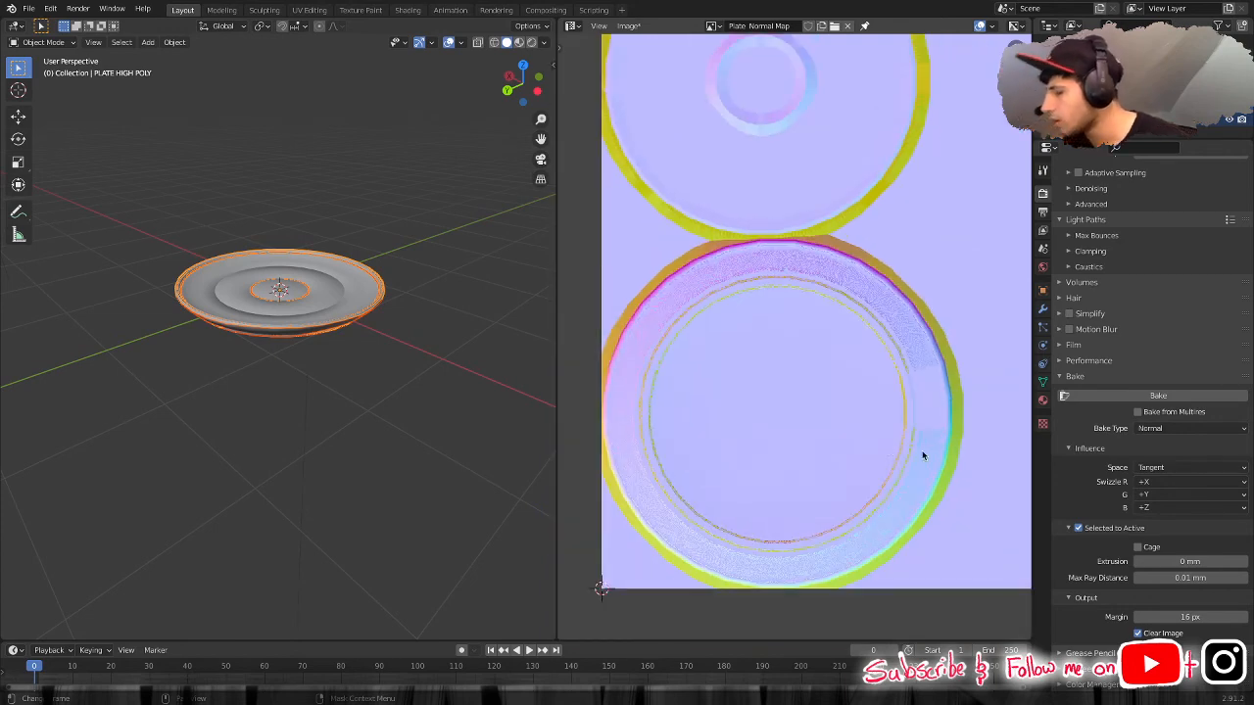
{"action": "left_click", "coordinate": [1196, 578]}
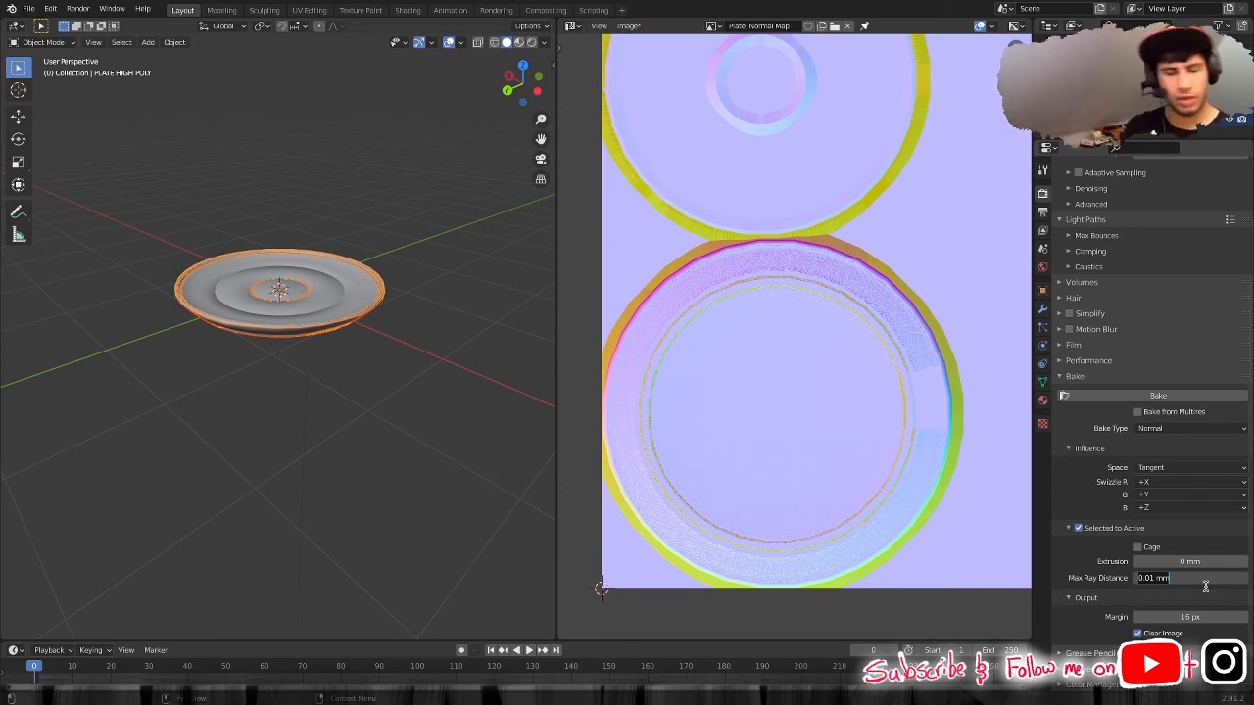
{"action": "key", "text": "BackSpace"}
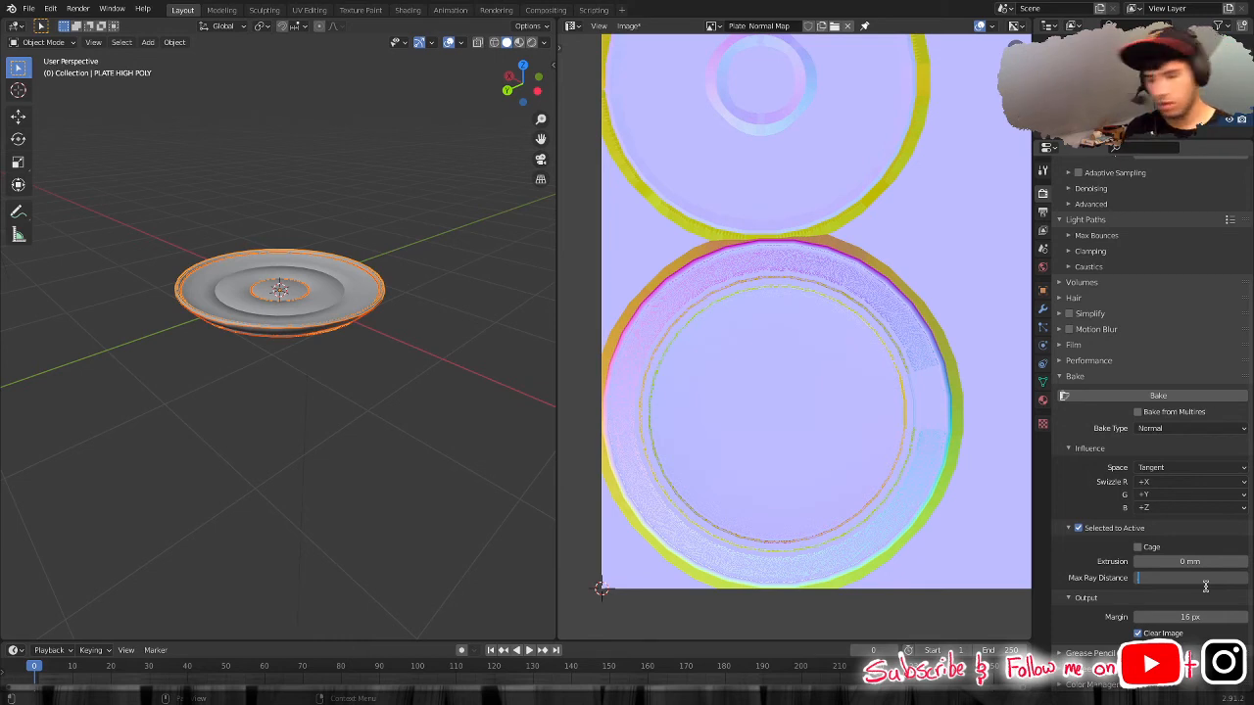
{"action": "type", "text": ".1"}
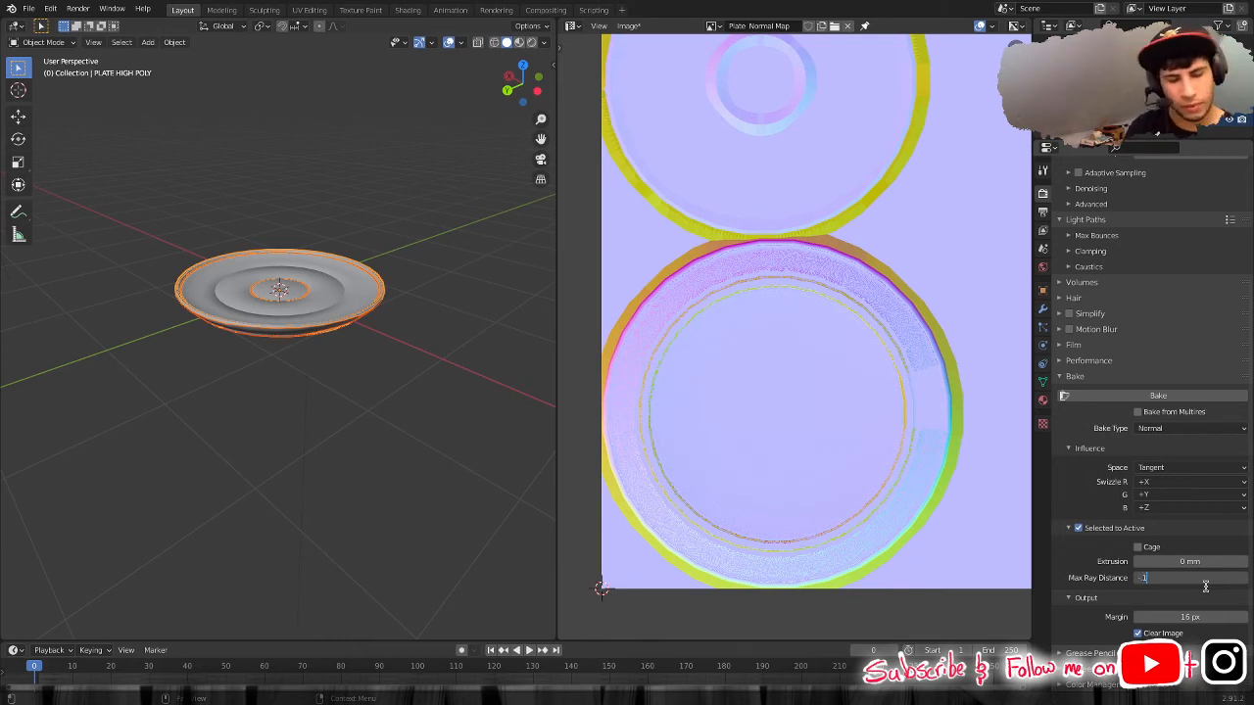
{"action": "key", "text": "Return"}
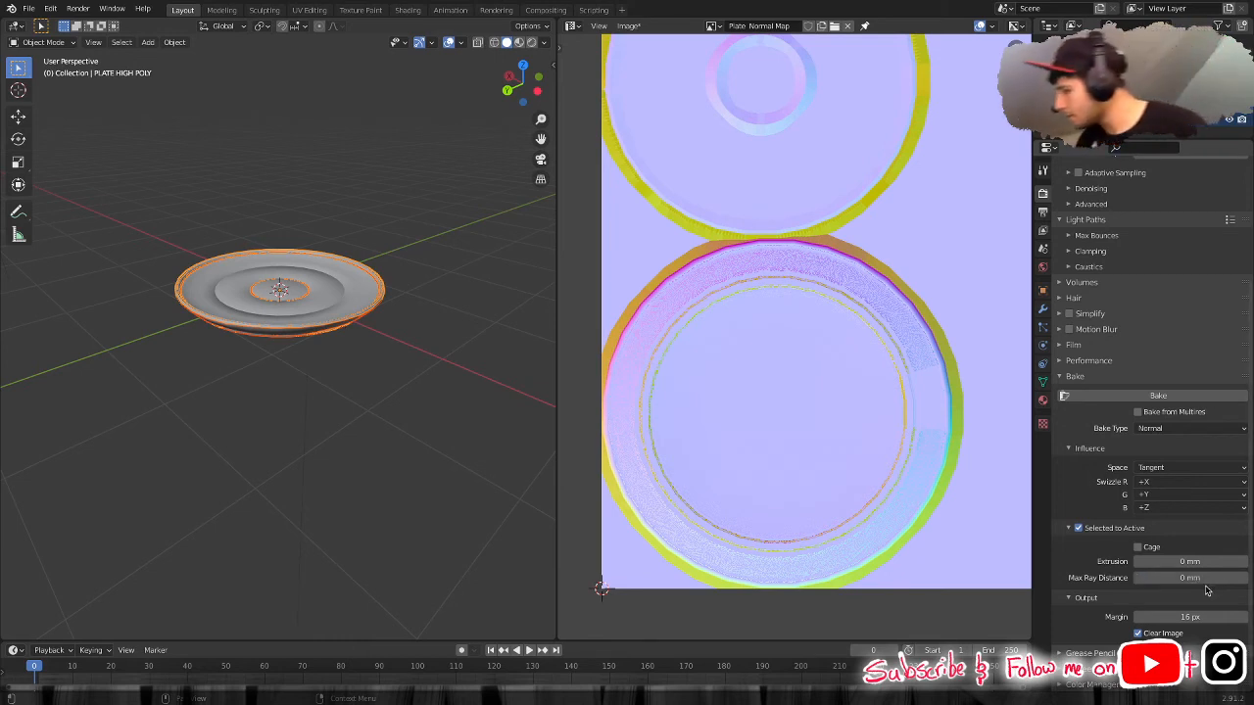
{"action": "left_click", "coordinate": [1208, 584]}
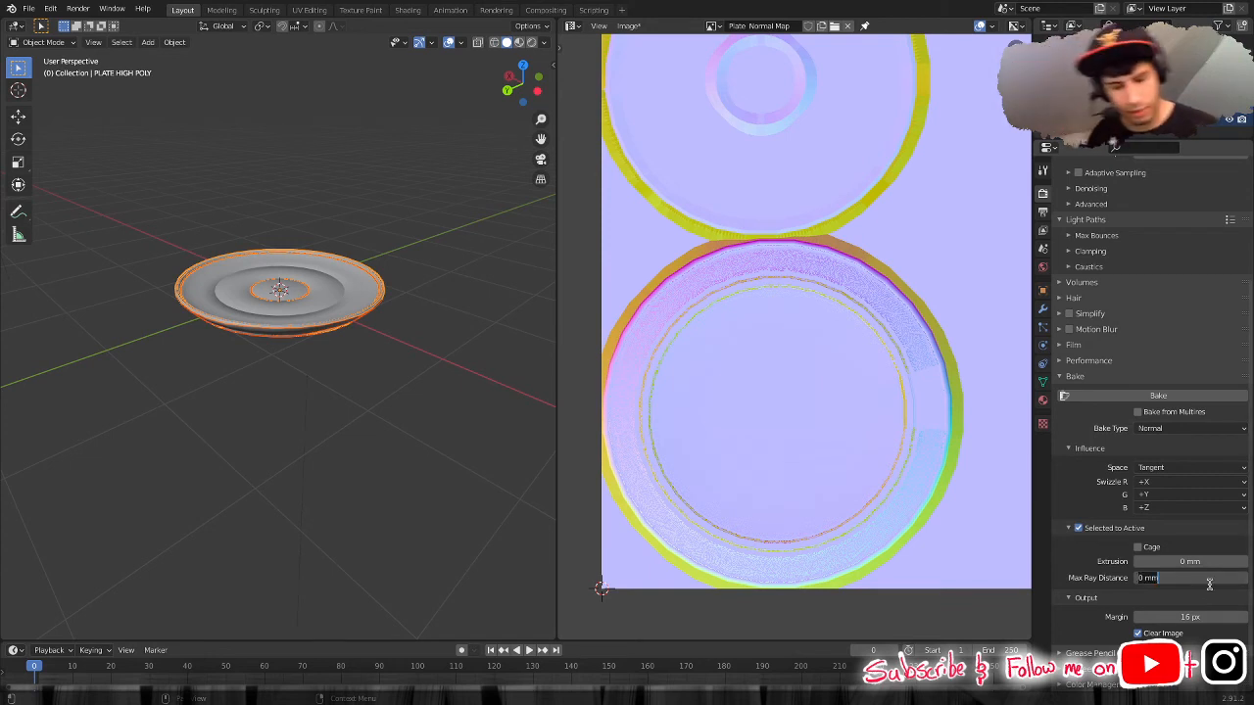
{"action": "key", "text": "BackSpace"}
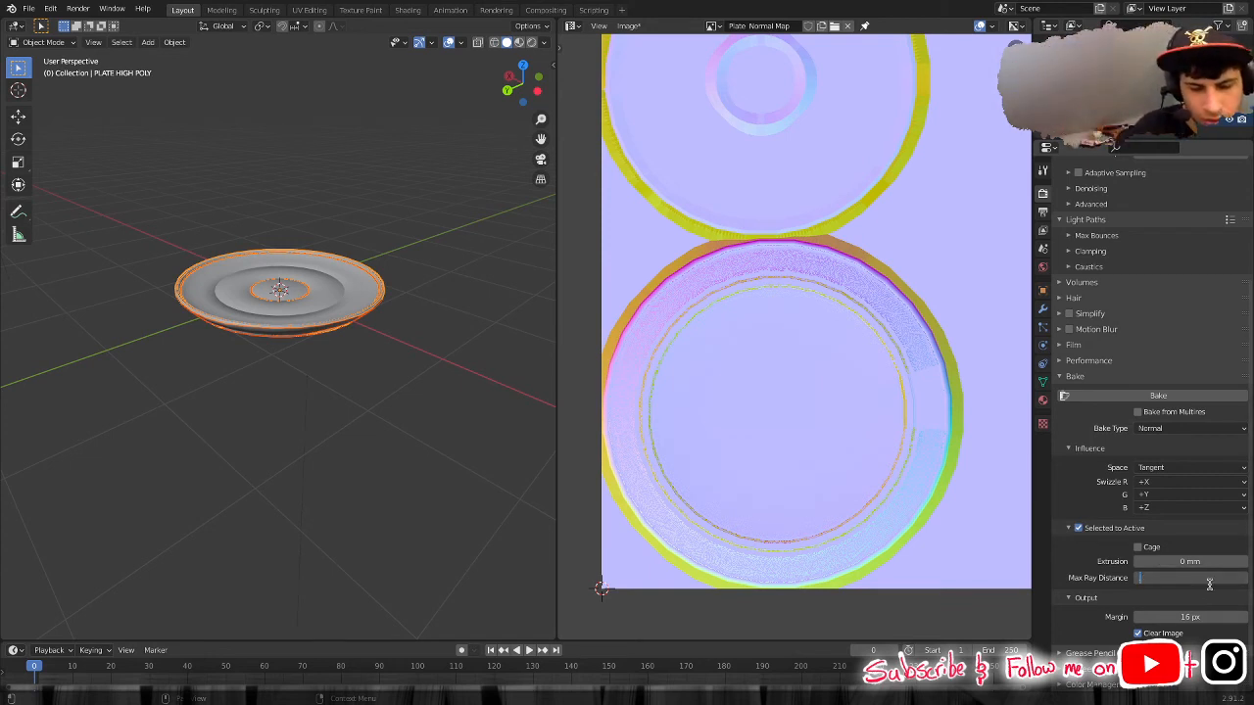
{"action": "type", "text": "001"}
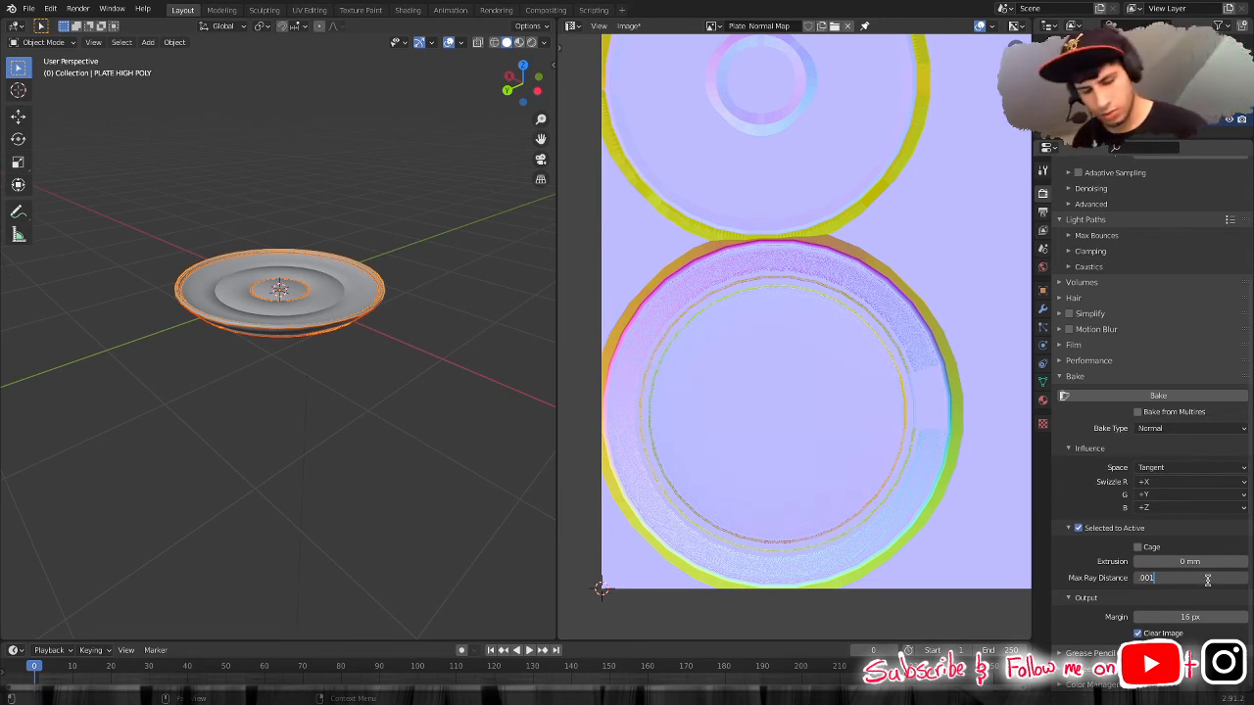
{"action": "key", "text": "Return"}
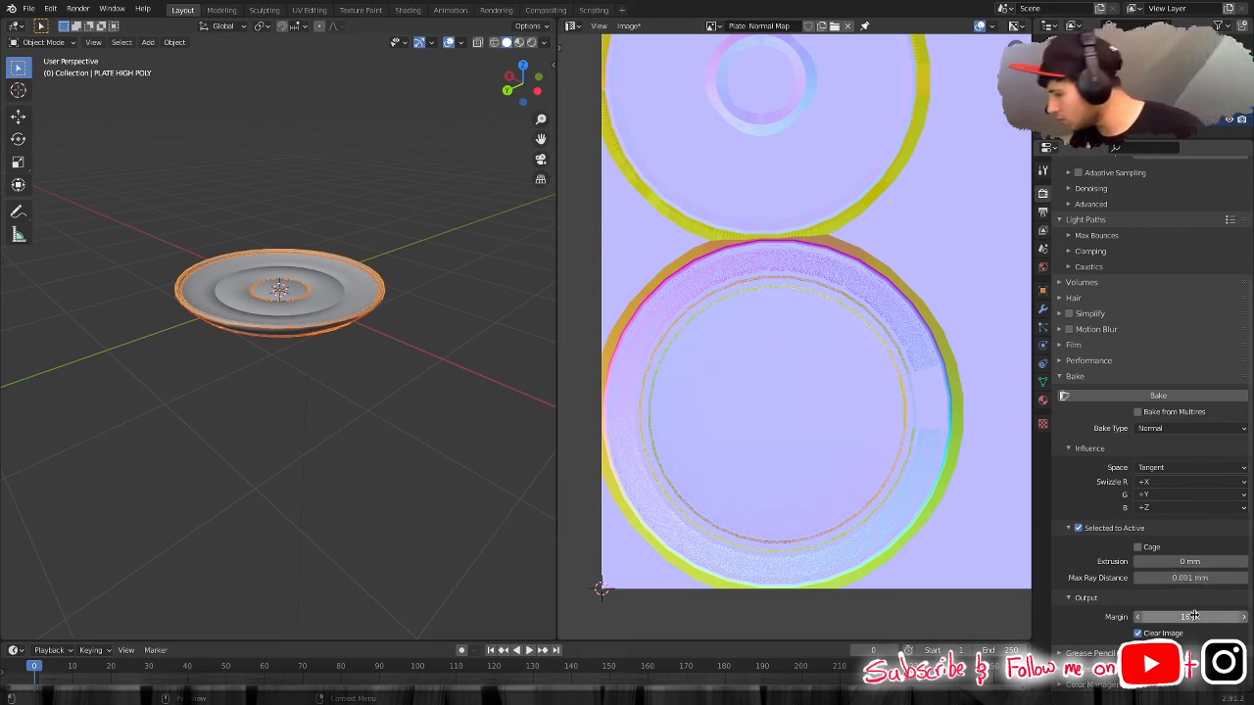
Set the Selected to Active Extrusion to 0.1 mm.
{"action": "left_click", "coordinate": [1190, 561]}
{"action": "type", "text": "1"}
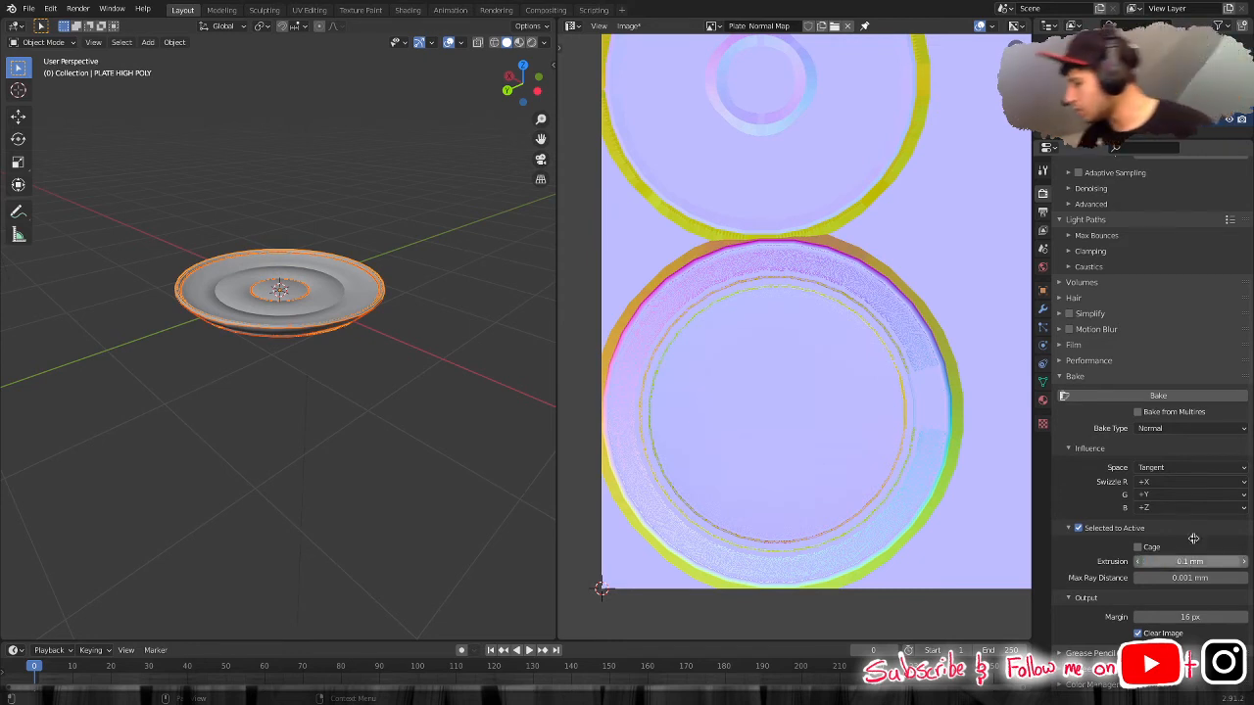
{"action": "key", "text": "Return"}
Set the bake output margin to 32 px and bake the normal map with the new settings.
{"action": "left_click", "coordinate": [1190, 617]}
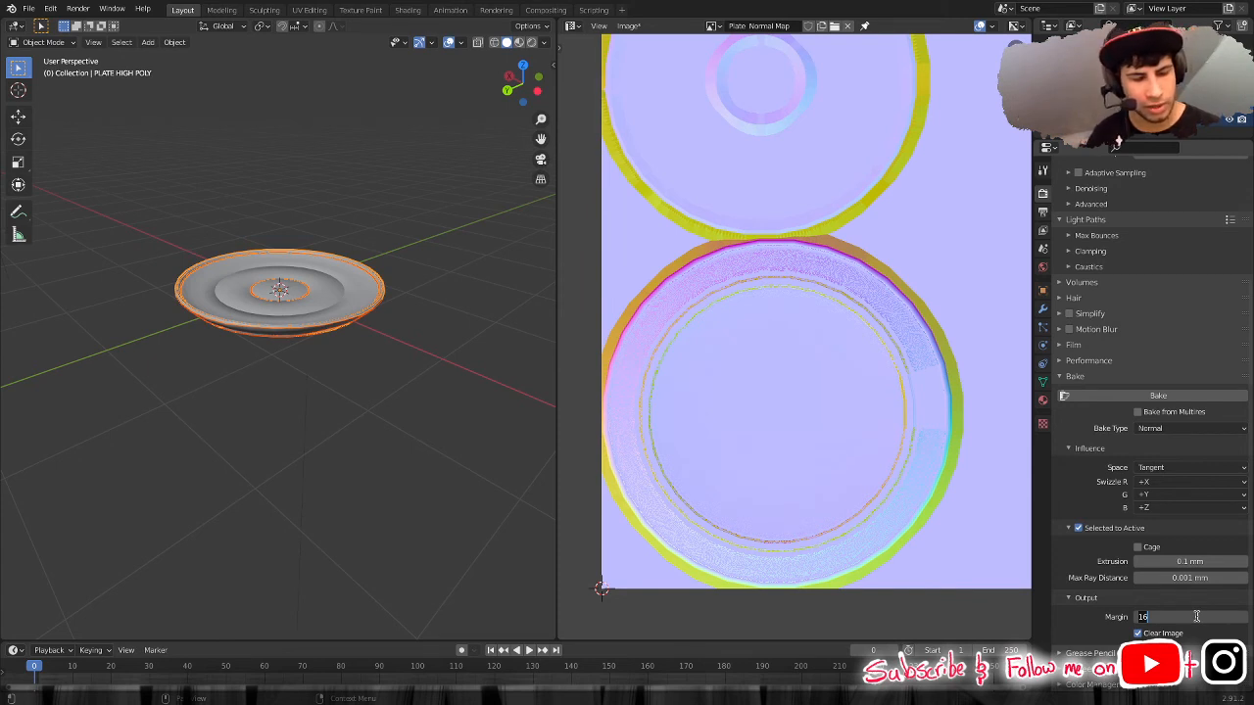
{"action": "type", "text": "30"}
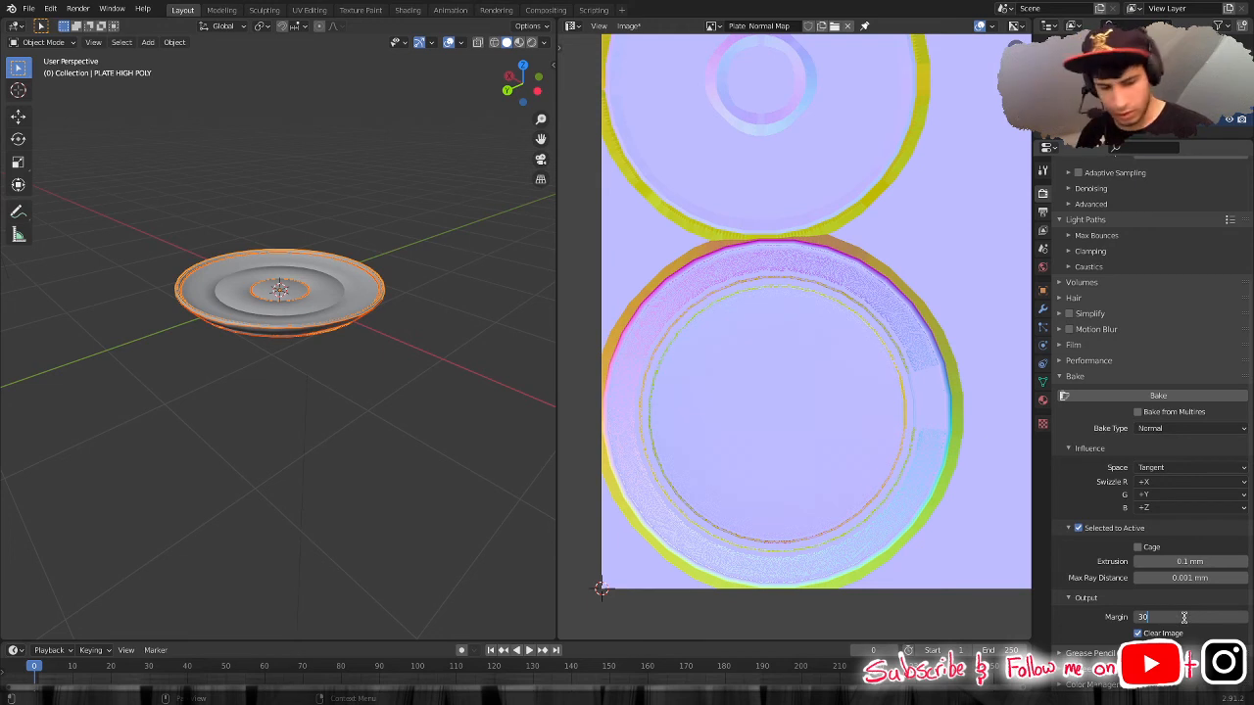
{"action": "key", "text": "BackSpace"}
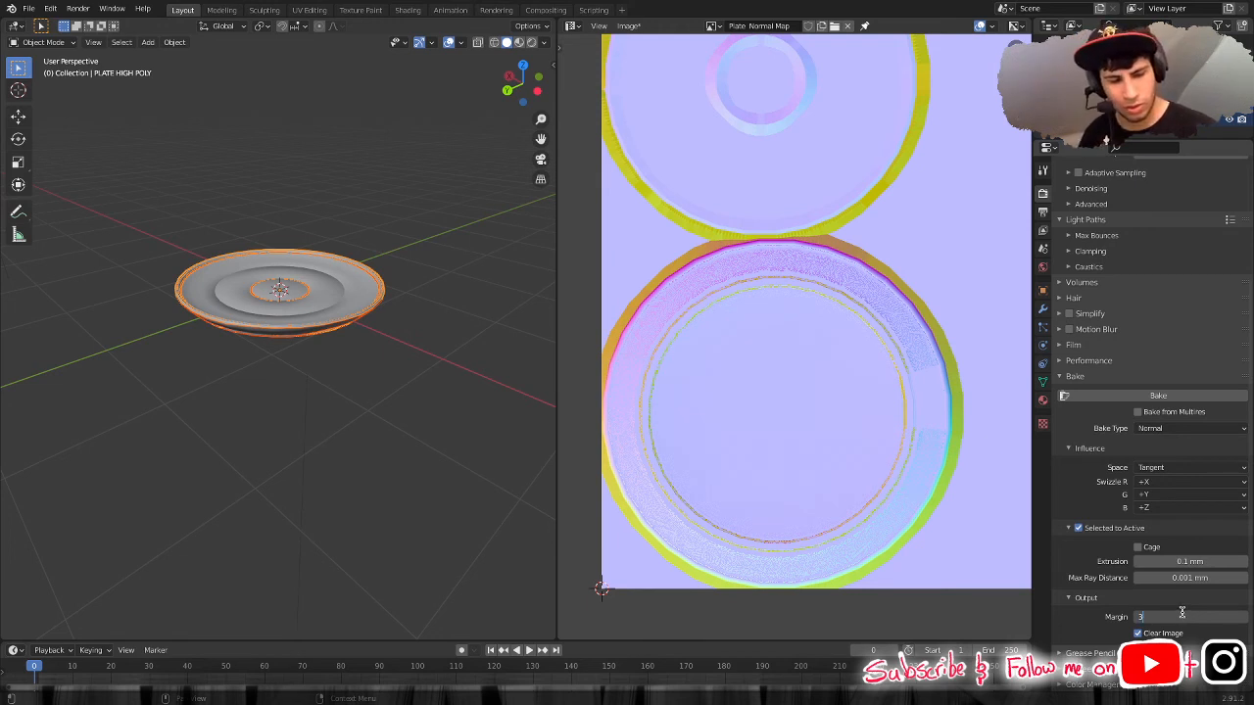
{"action": "type", "text": "2"}
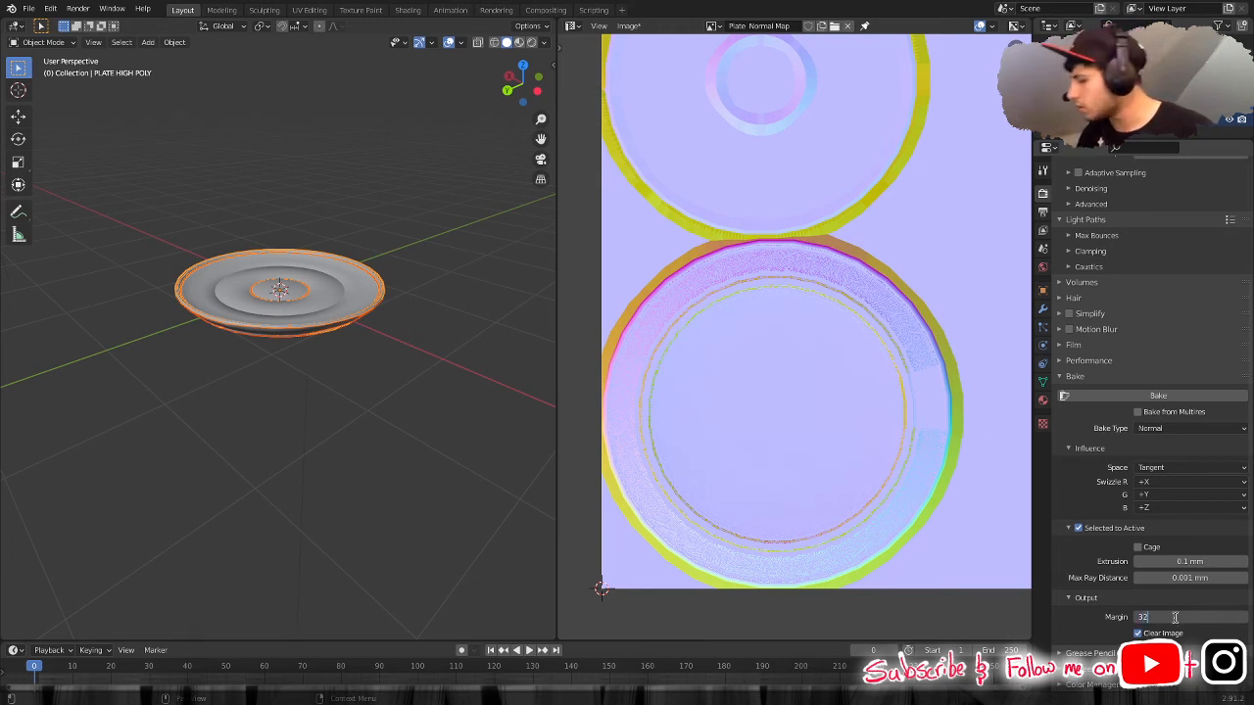
{"action": "key", "text": "Return"}
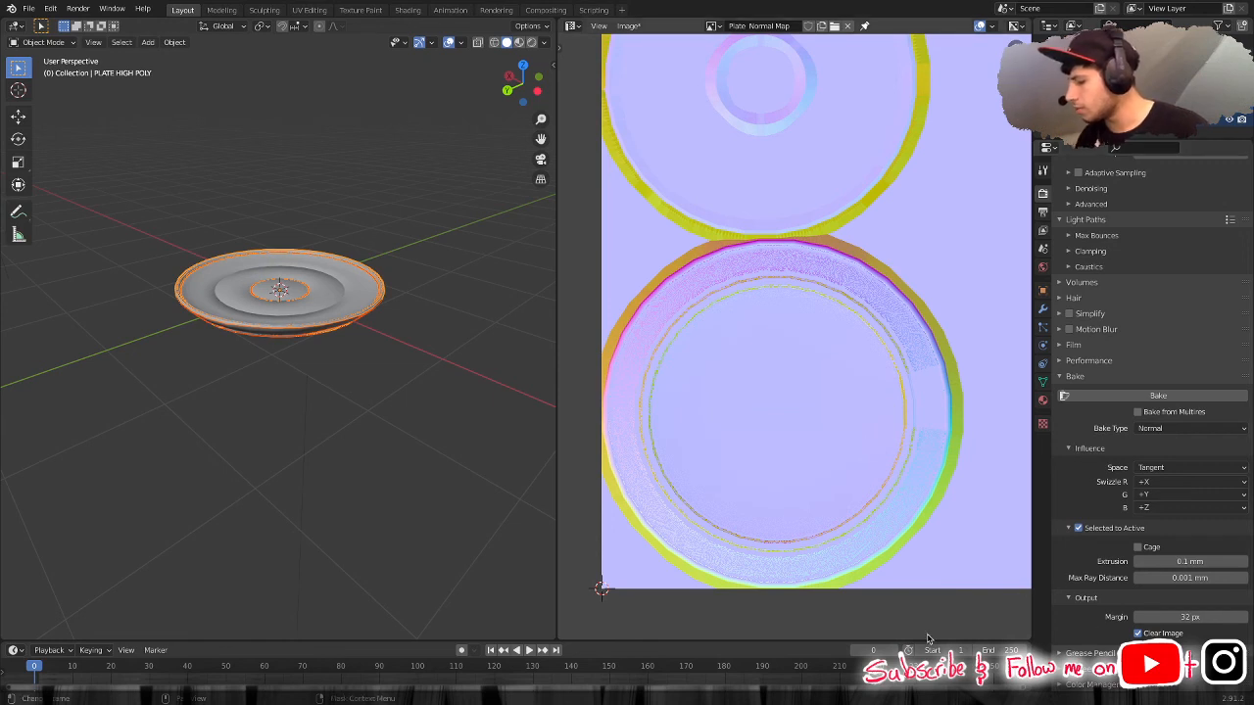
{"action": "left_click", "coordinate": [1158, 395]}
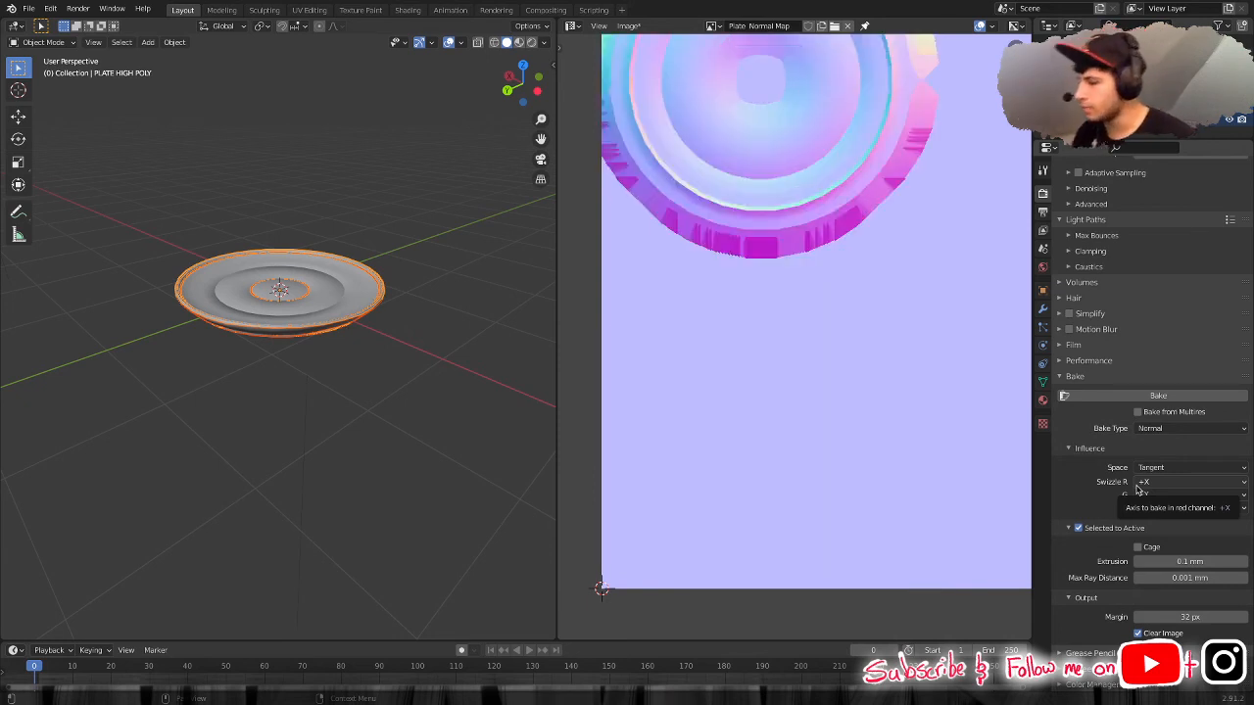
Examine the newly baked normal map, checking the plate's rim, inner rings and the rest of the image.
{"action": "scroll", "coordinate": [768, 367], "scroll_direction": "up", "scroll_amount": 1}
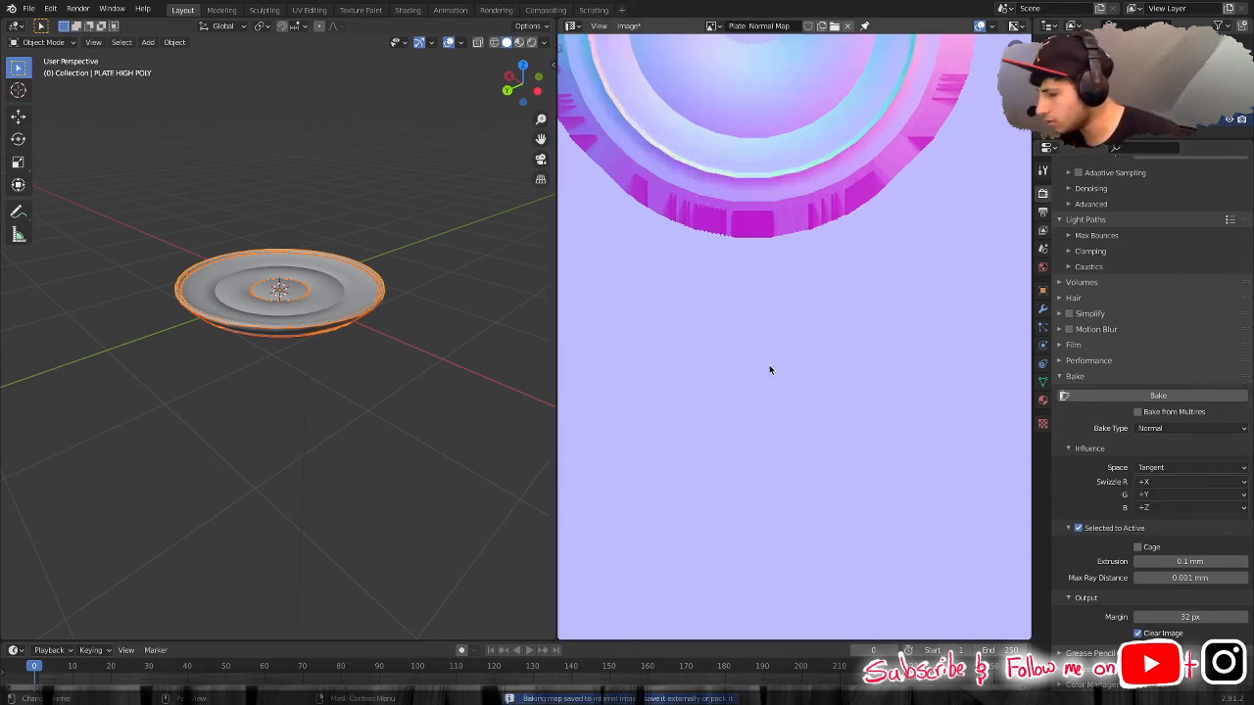
{"action": "scroll", "coordinate": [773, 360], "scroll_direction": "down", "scroll_amount": 3}
{"action": "middle_click_drag", "start_coordinate": [778, 353], "coordinate": [773, 390]}
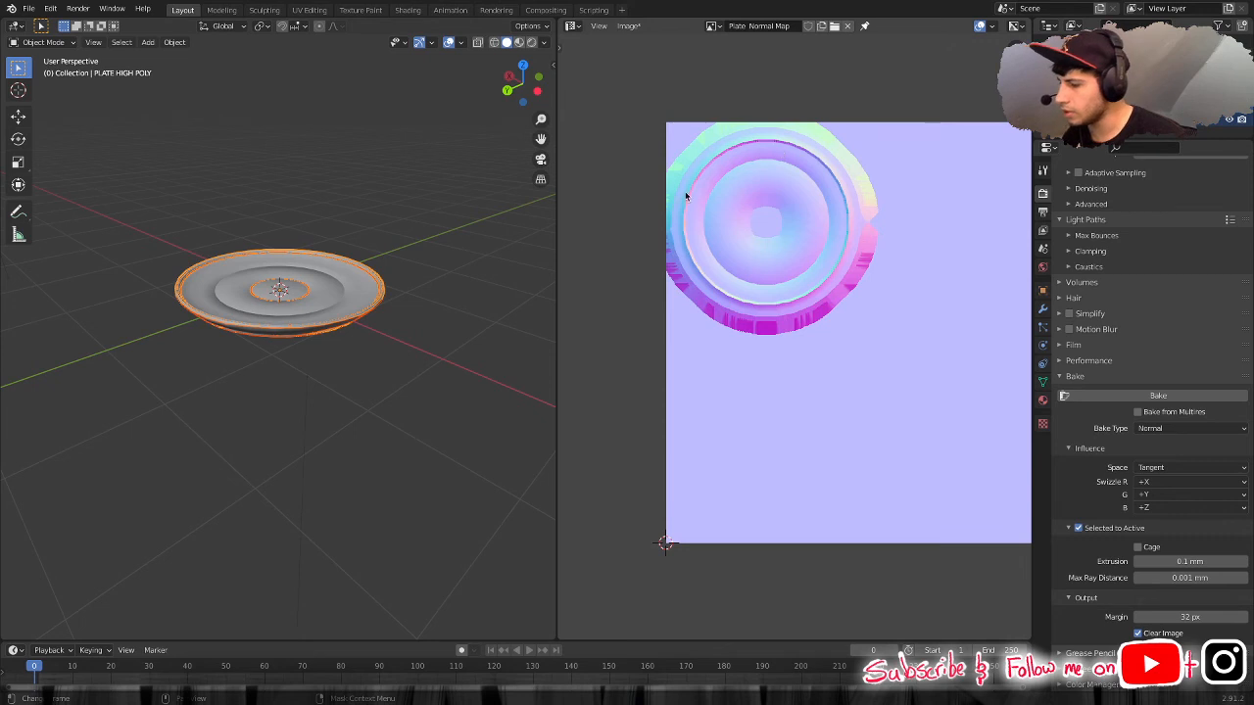
{"action": "scroll", "coordinate": [714, 290], "scroll_direction": "up", "scroll_amount": 3}
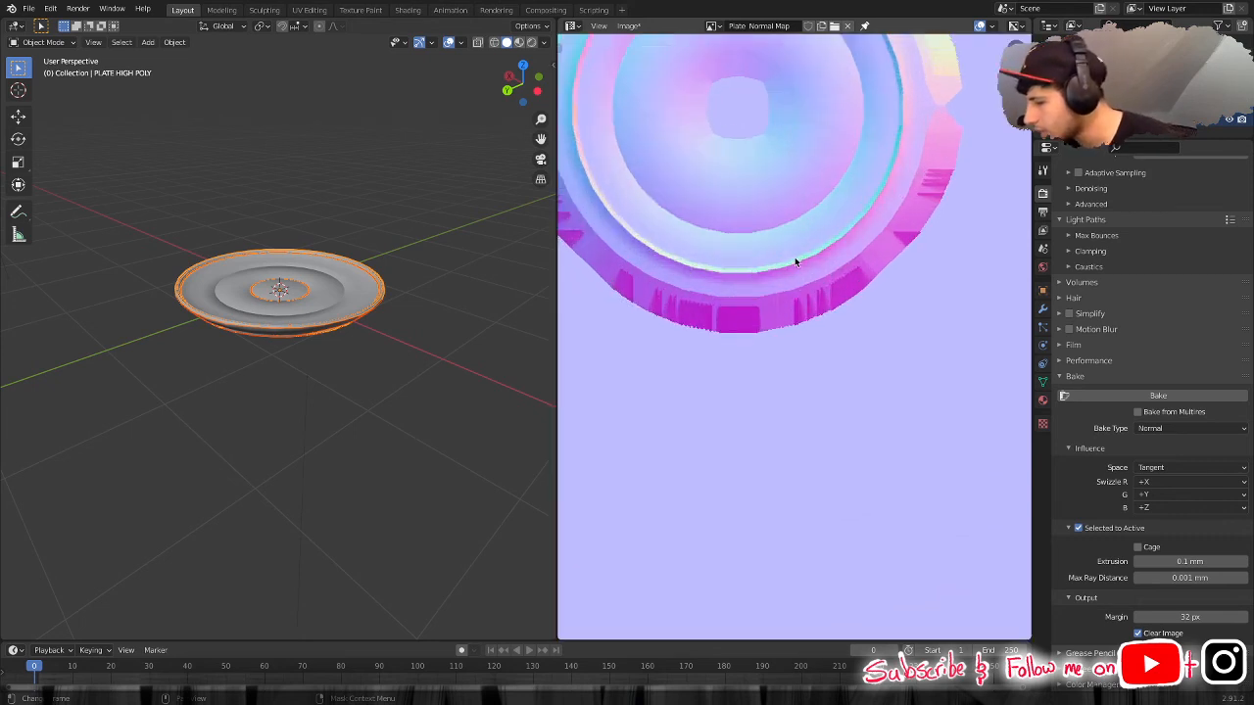
{"action": "scroll", "coordinate": [838, 292], "scroll_direction": "down", "scroll_amount": 3}
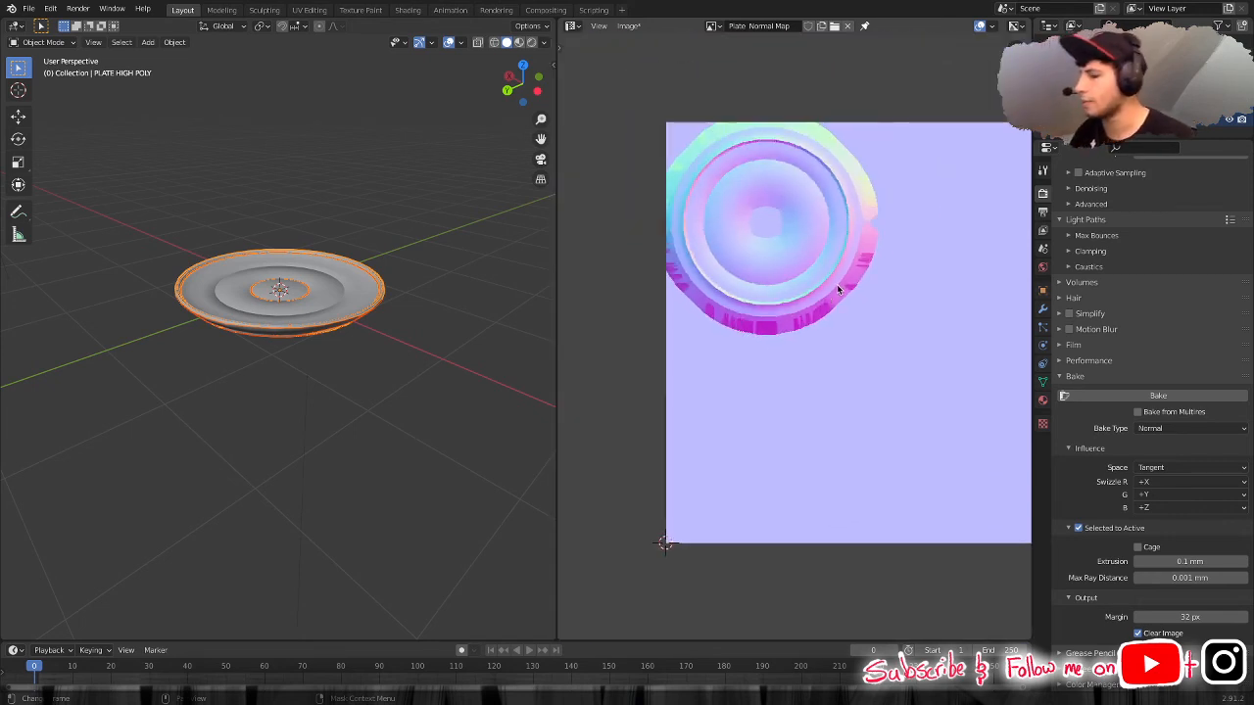
{"action": "scroll", "coordinate": [837, 292], "scroll_direction": "up", "scroll_amount": 3}
{"action": "scroll", "coordinate": [836, 293], "scroll_direction": "down", "scroll_amount": 3}
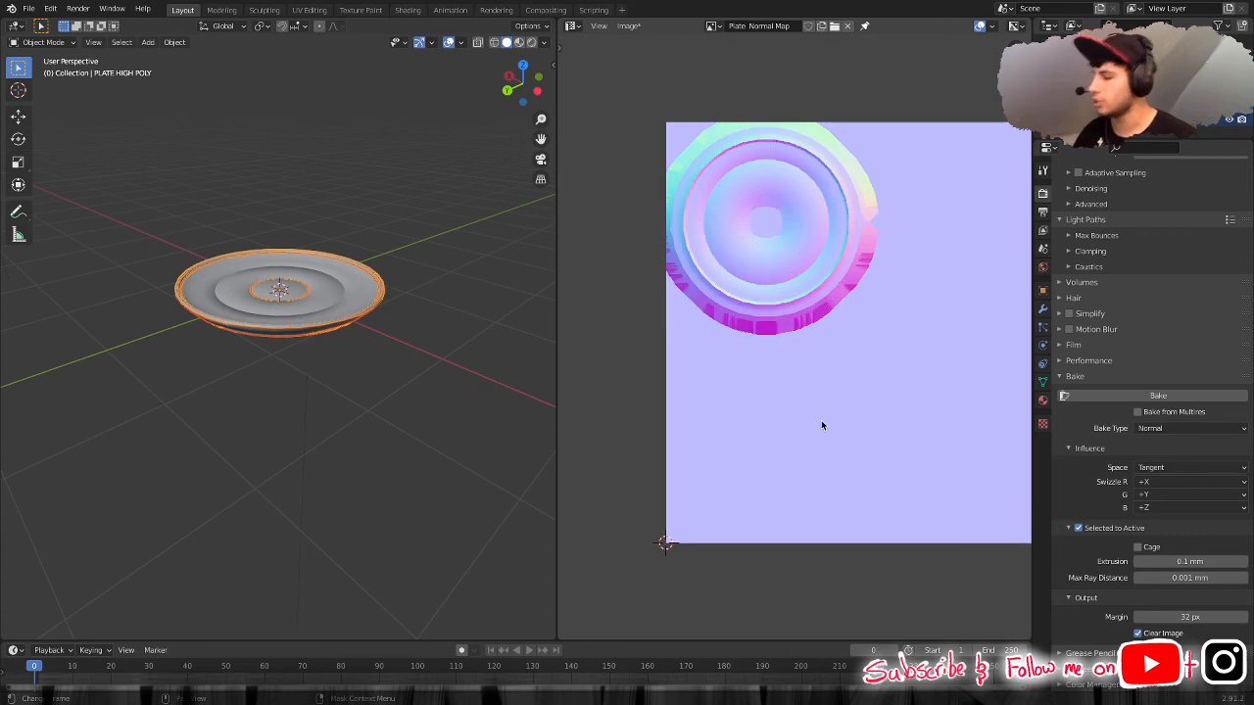
{"action": "scroll", "coordinate": [819, 422], "scroll_direction": "down", "scroll_amount": 2}
{"action": "scroll", "coordinate": [820, 423], "scroll_direction": "up", "scroll_amount": 3}
{"action": "scroll", "coordinate": [821, 425], "scroll_direction": "down", "scroll_amount": 3}
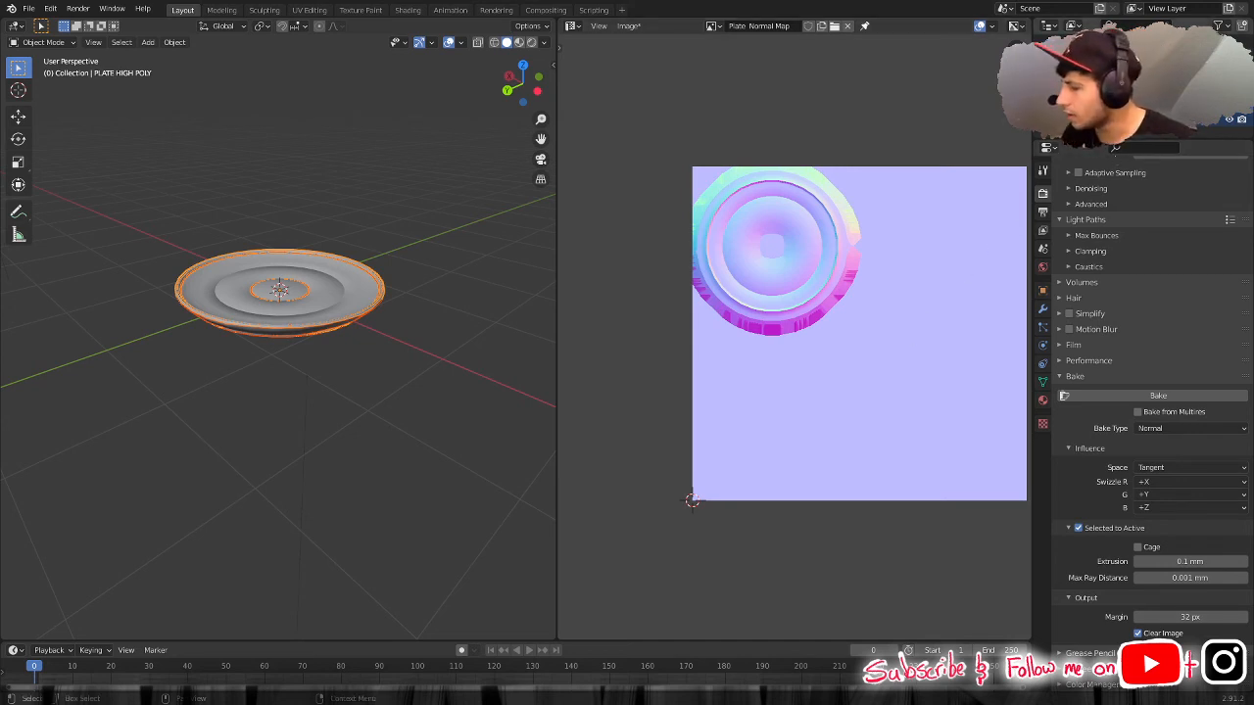
Hide the high-poly plate and preview the low-poly plate with its normal map in rendered viewport shading.
{"action": "left_click", "coordinate": [1228, 107]}
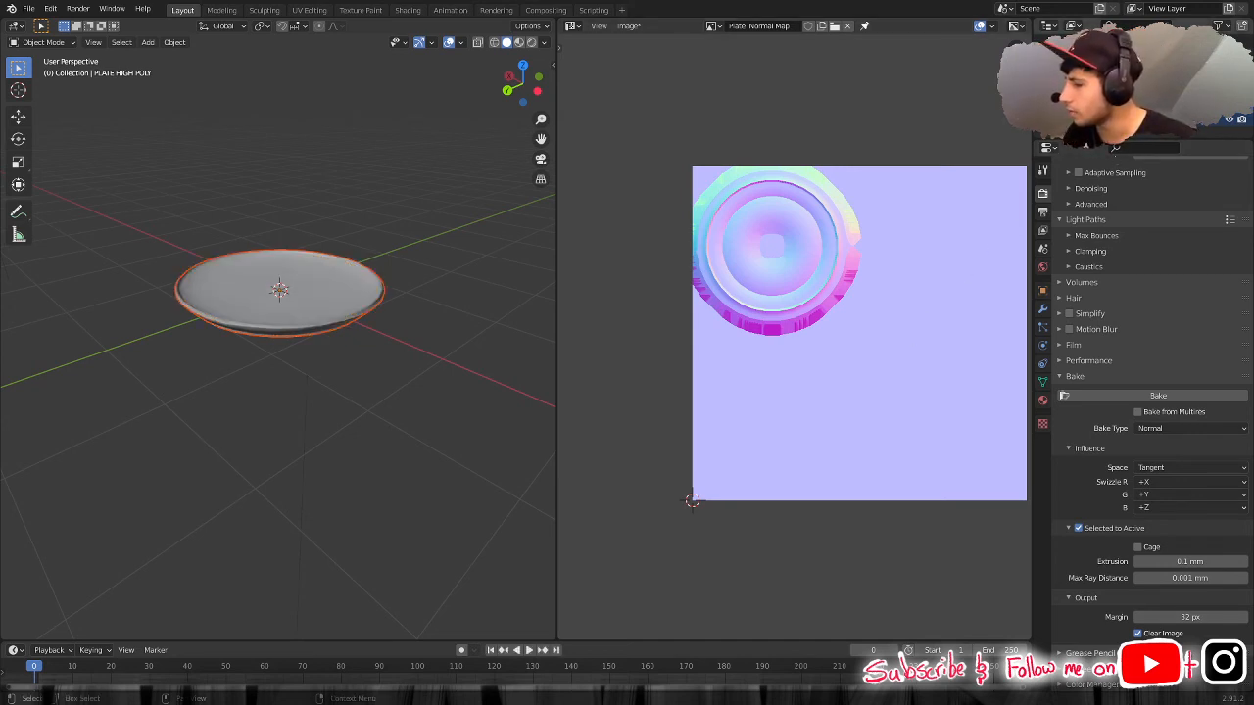
{"action": "left_click", "coordinate": [532, 42]}
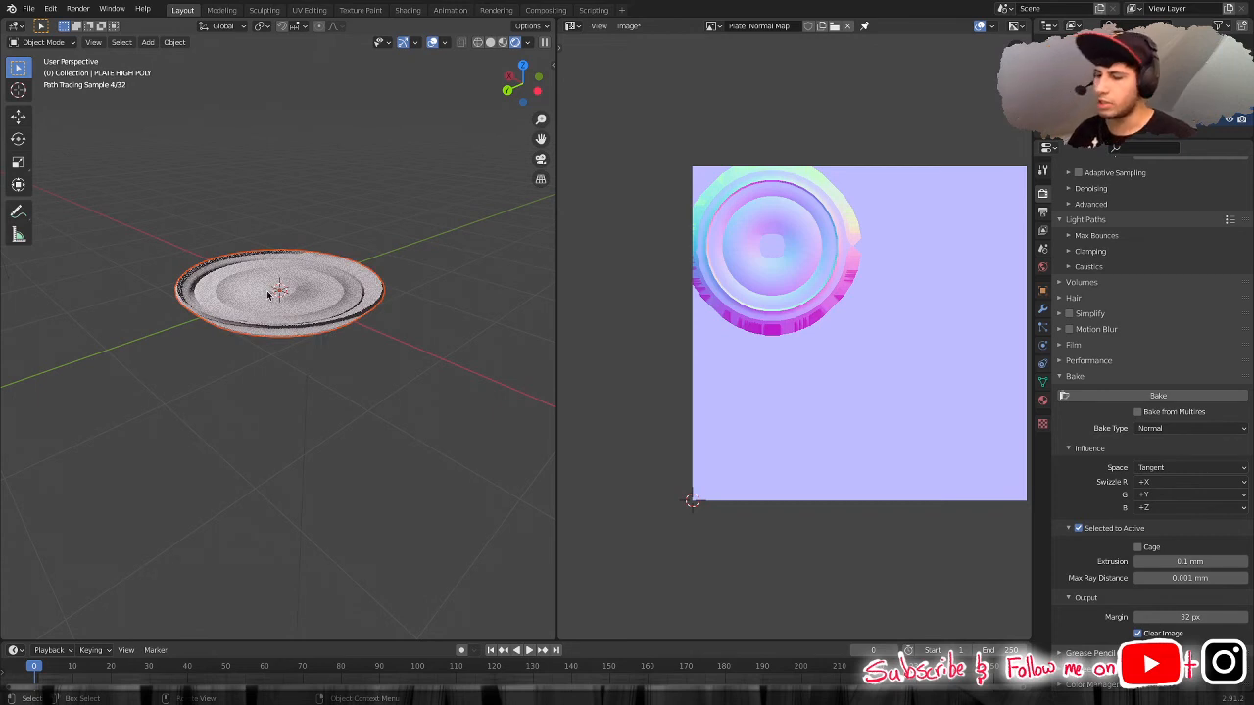
{"action": "left_click", "coordinate": [1241, 118]}
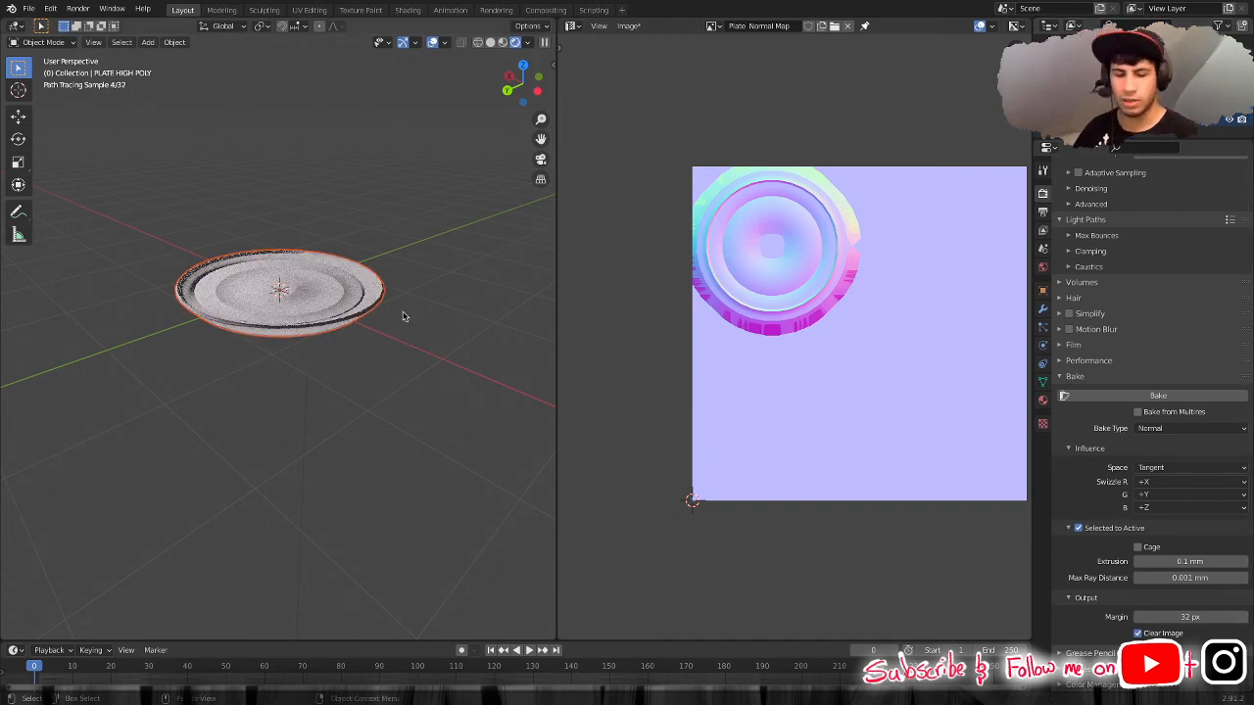
Render the current frame, stop it partway to inspect the plate's surface, and close the render window.
{"action": "key", "text": "F12"}
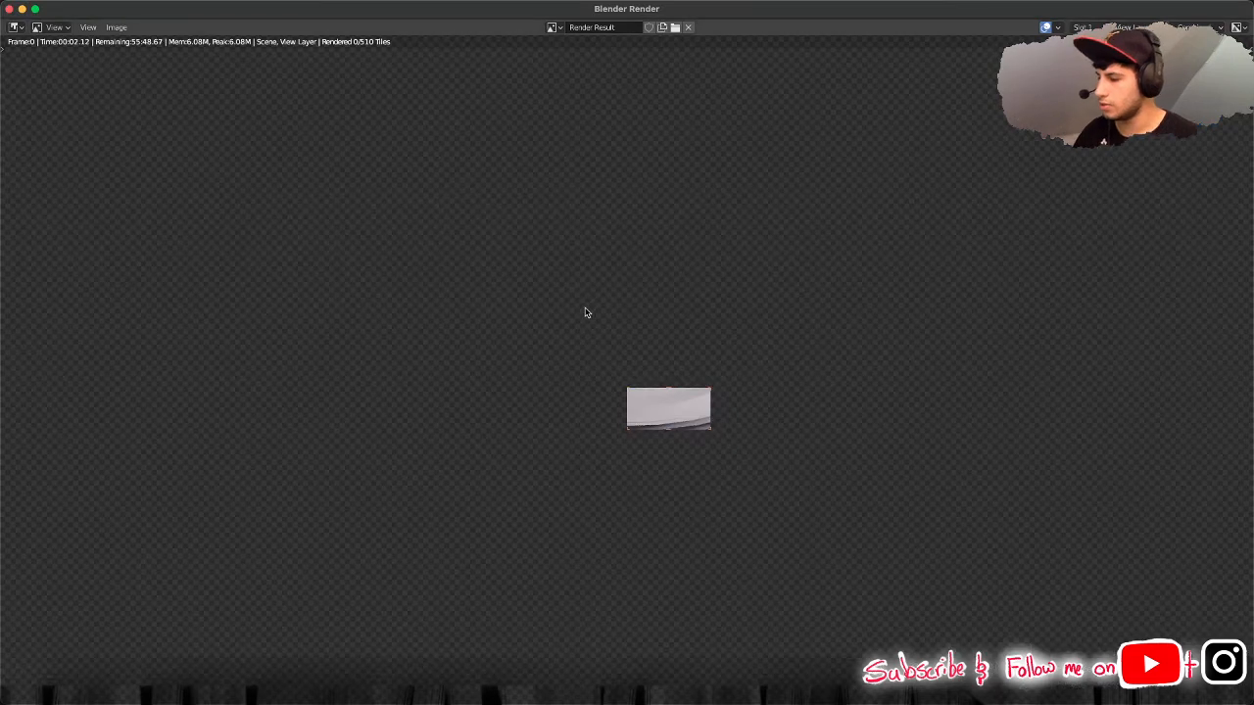
{"action": "scroll", "coordinate": [709, 424], "scroll_direction": "down", "scroll_amount": 3}
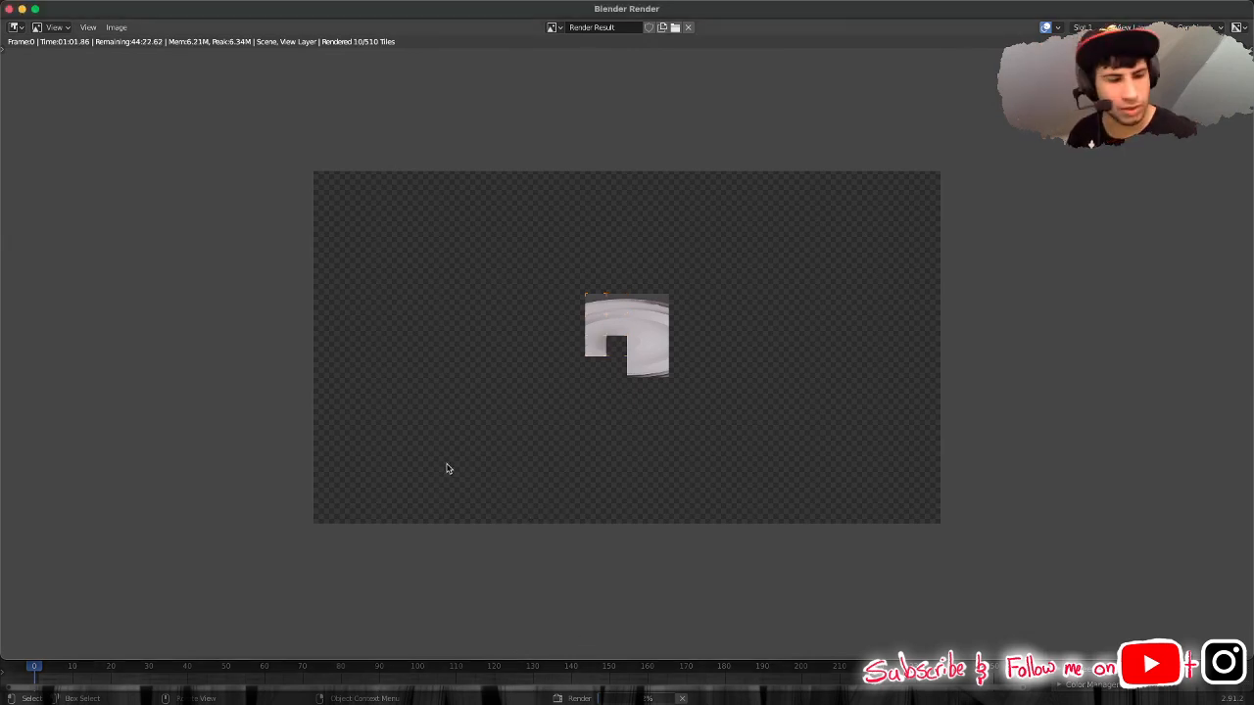
{"action": "key", "text": "Escape"}
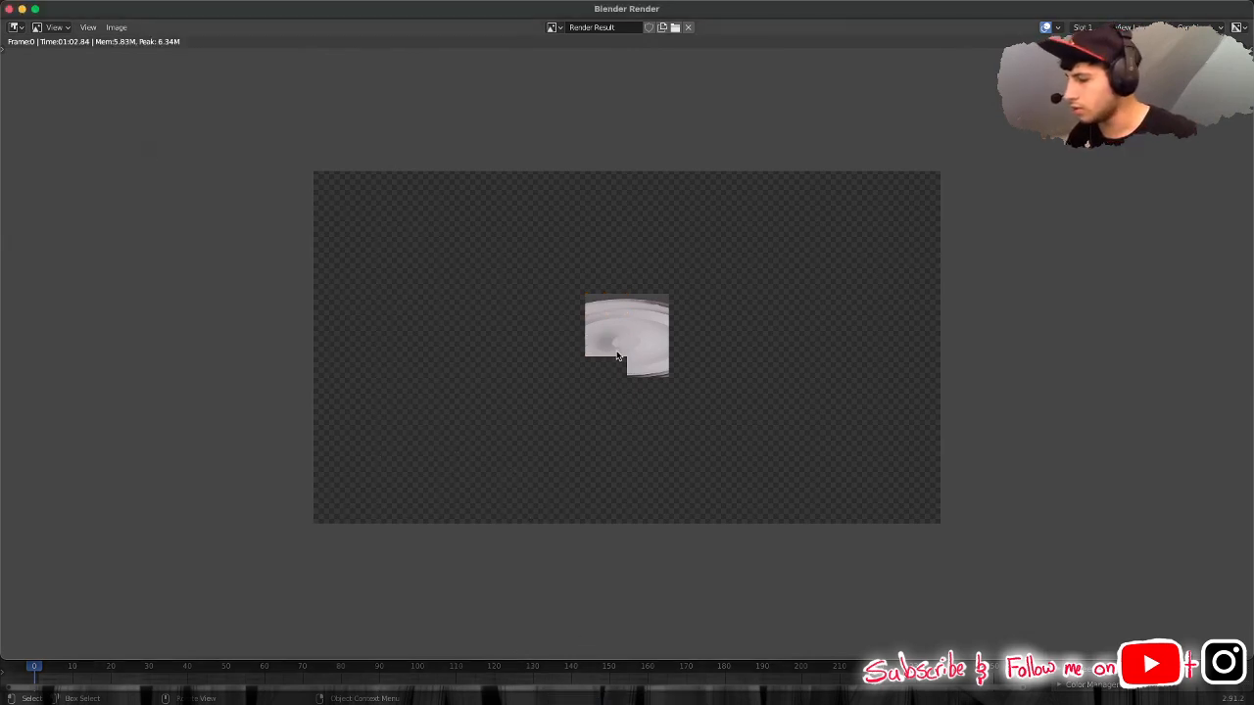
{"action": "scroll", "coordinate": [638, 344], "scroll_direction": "up", "scroll_amount": 6}
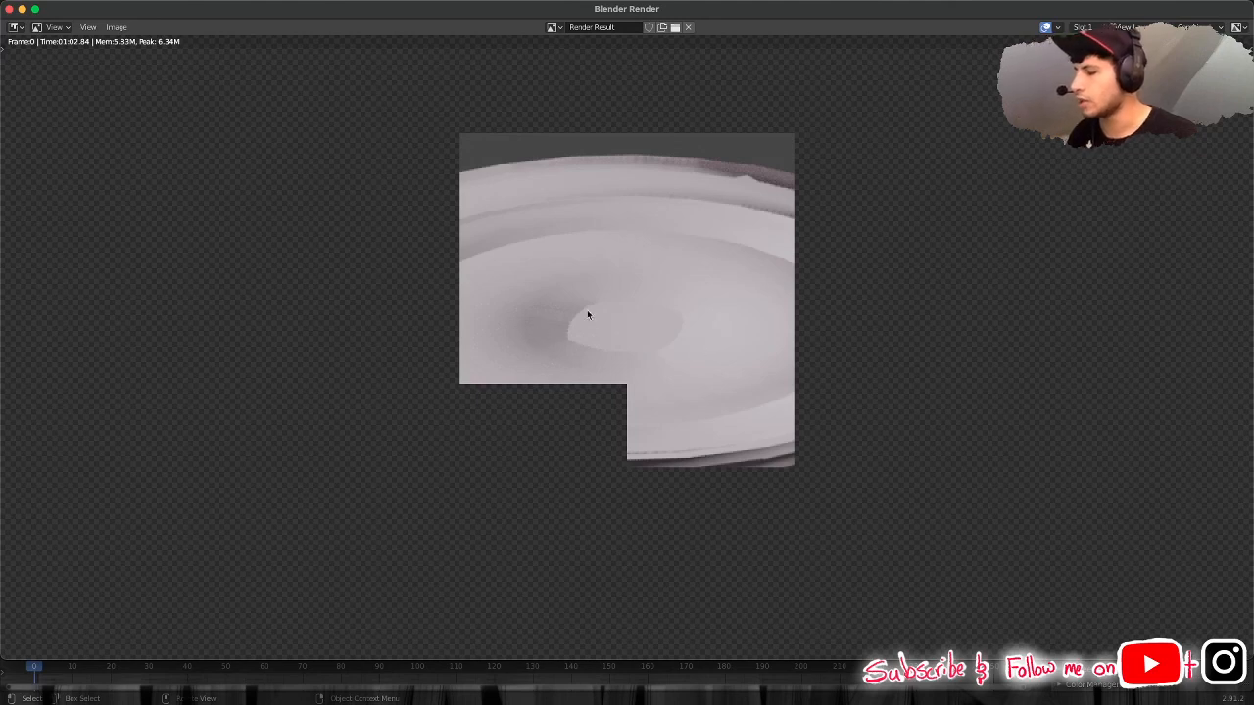
{"action": "scroll", "coordinate": [752, 342], "scroll_direction": "down", "scroll_amount": 4}
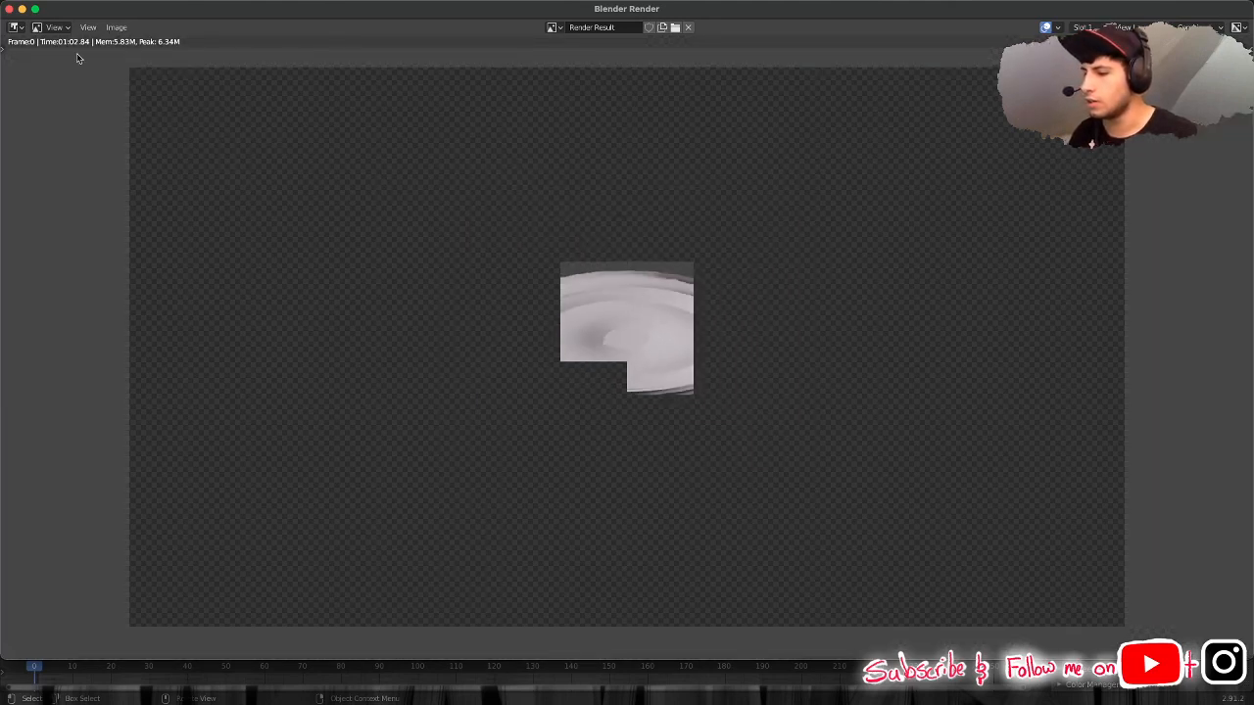
{"action": "left_click", "coordinate": [9, 9]}
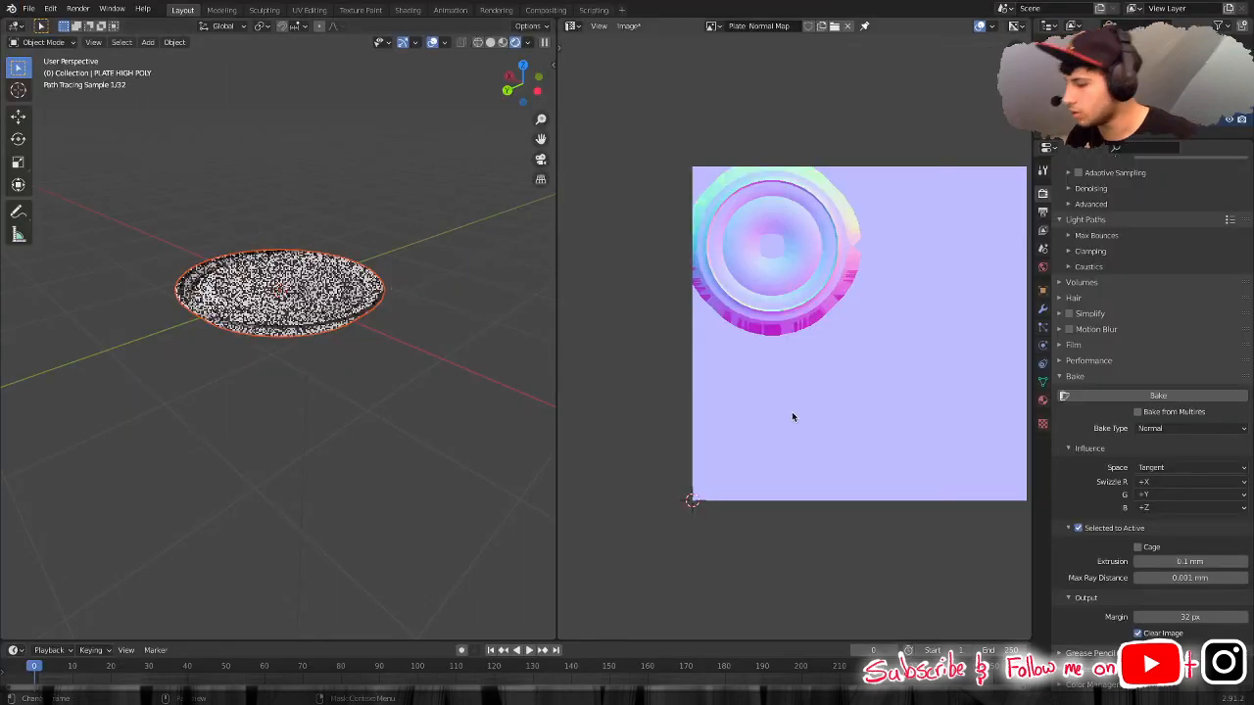
Switch the render engine from Cycles to Eevee.
{"action": "scroll", "coordinate": [372, 395], "scroll_direction": "up", "scroll_amount": 6}
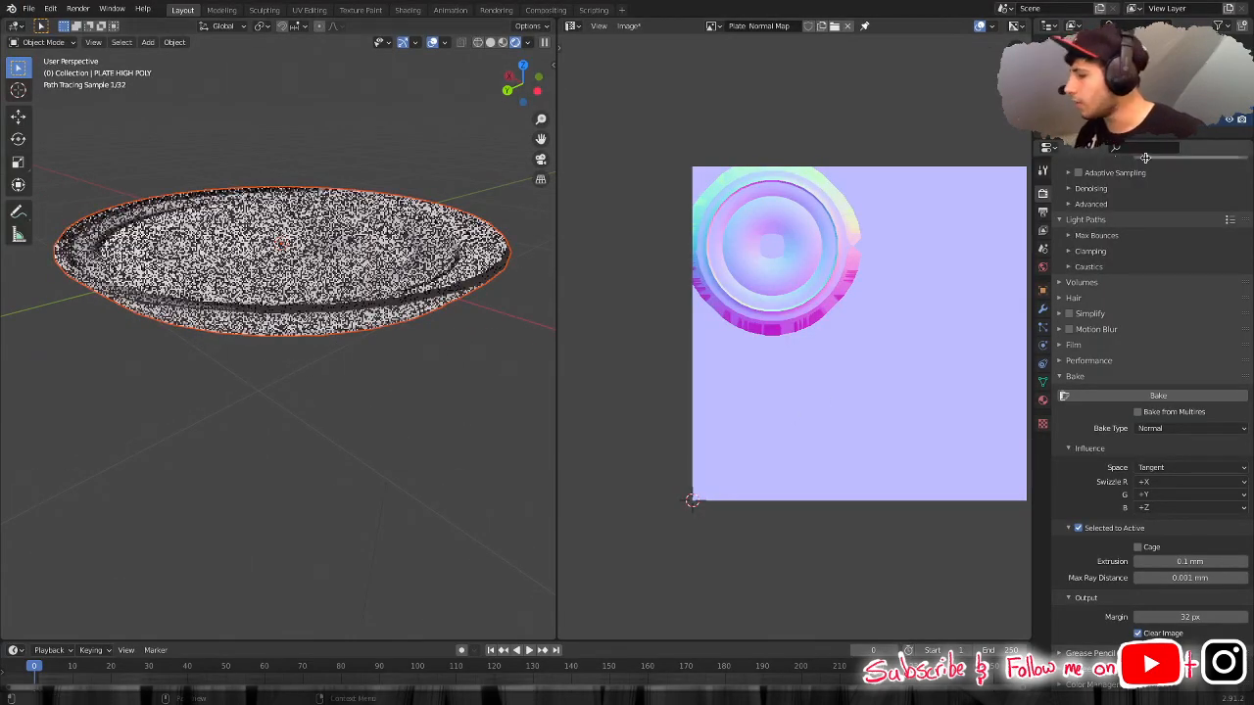
{"action": "scroll", "coordinate": [1121, 204], "scroll_direction": "up", "scroll_amount": 4}
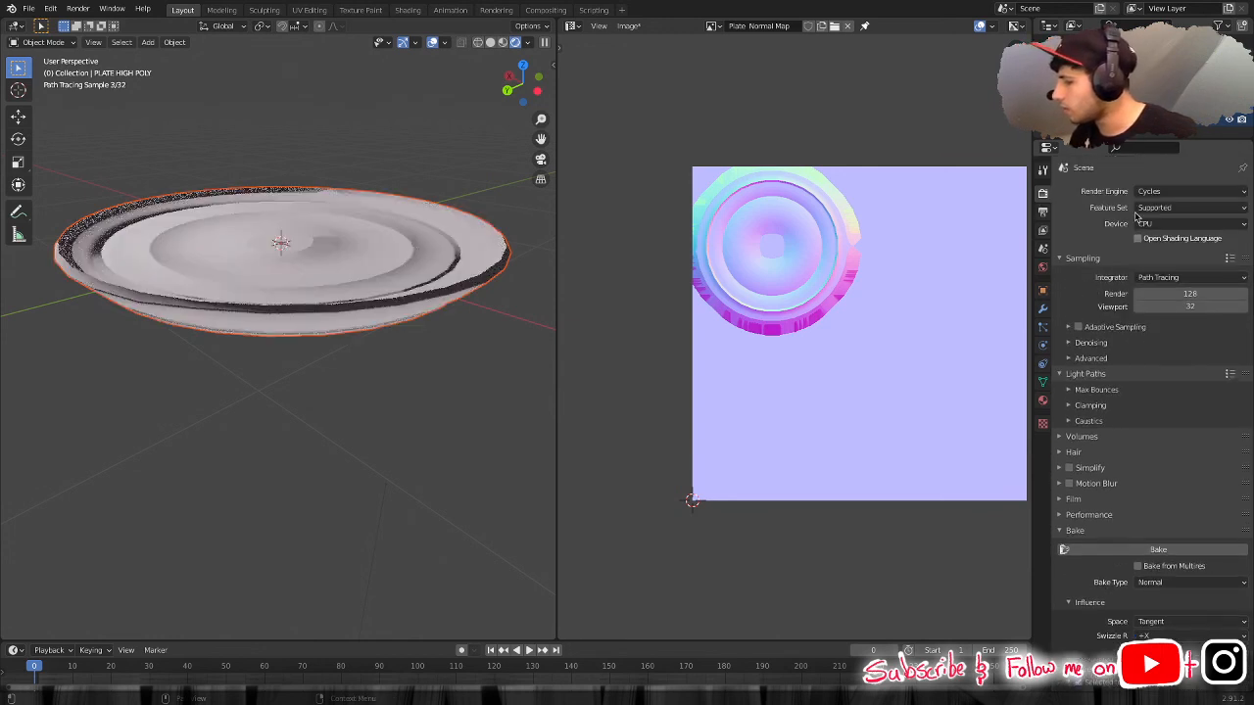
{"action": "left_click", "coordinate": [1175, 192]}
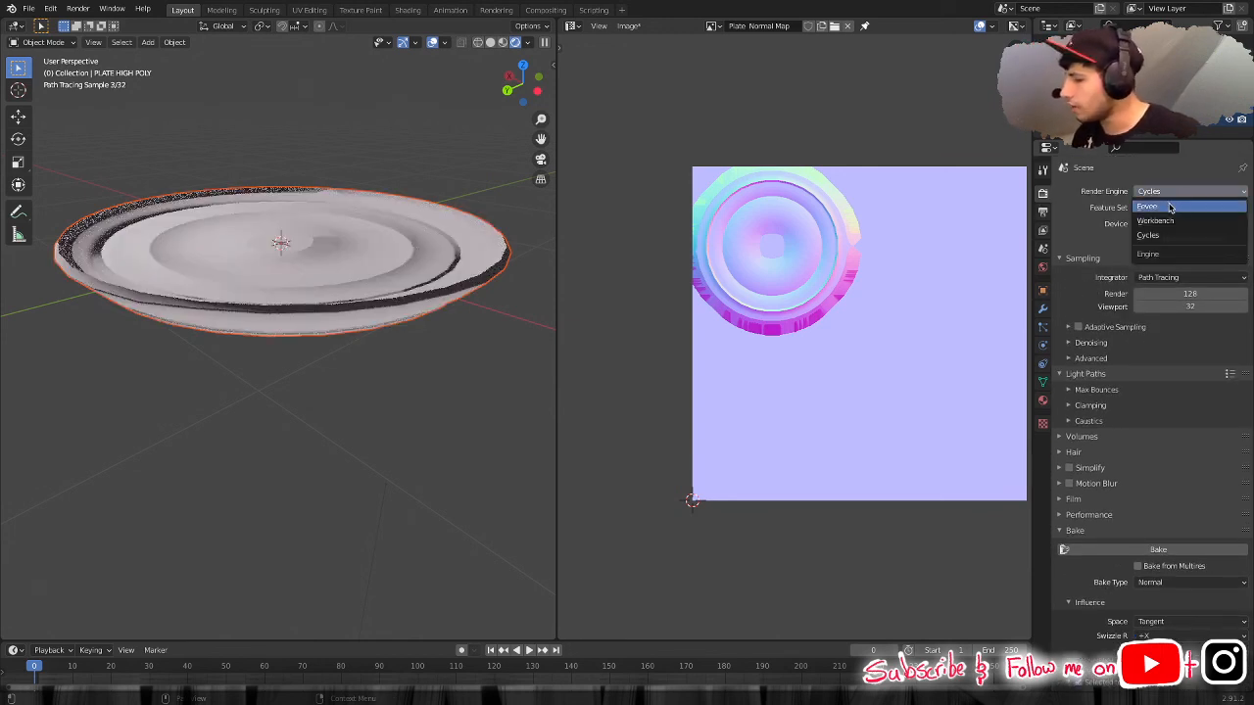
{"action": "left_click", "coordinate": [1169, 207]}
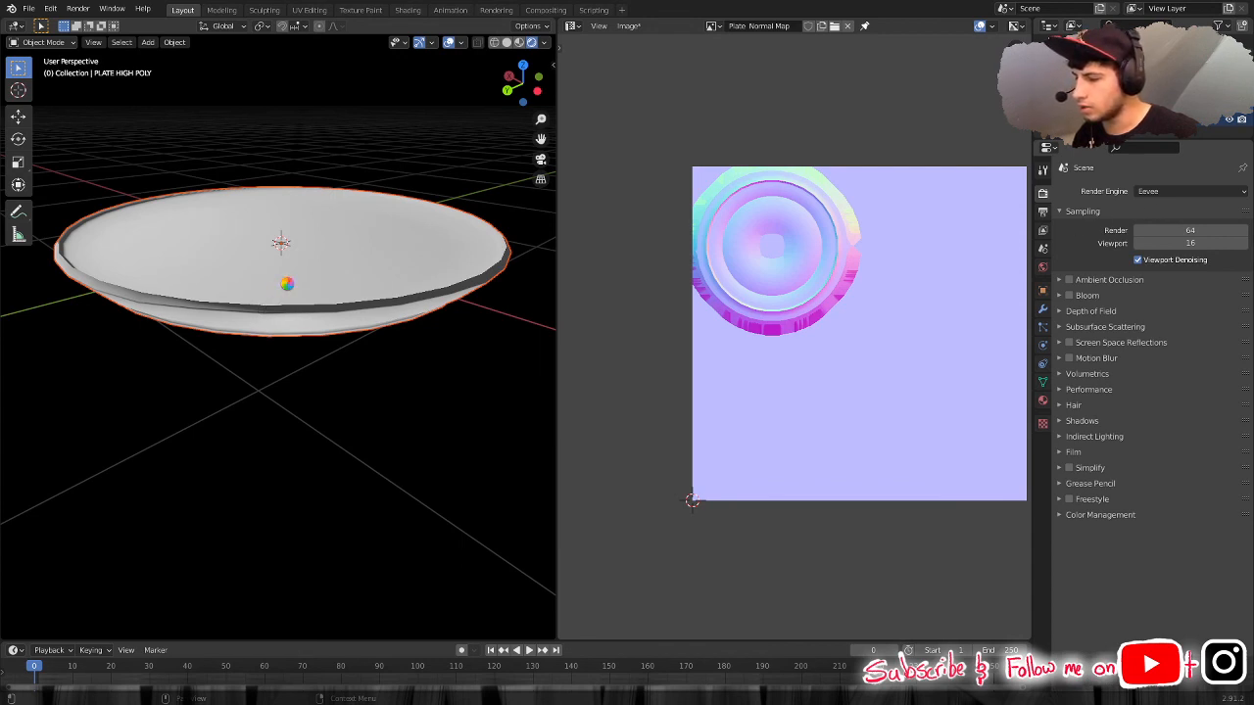
Switch the viewport to Material Preview shading and inspect the low-poly plate's surface from above.
{"action": "mouse_move", "coordinate": [388, 198]}
{"action": "middle_mouse_down"}
{"action": "mouse_move", "coordinate": [434, 339]}
{"action": "mouse_move", "coordinate": [434, 300]}
{"action": "mouse_move", "coordinate": [383, 322]}
{"action": "mouse_move", "coordinate": [300, 324]}
{"action": "mouse_move", "coordinate": [372, 358]}
{"action": "mouse_move", "coordinate": [355, 380]}
{"action": "mouse_move", "coordinate": [251, 372]}
{"action": "mouse_move", "coordinate": [232, 397]}
{"action": "mouse_move", "coordinate": [268, 411]}
{"action": "mouse_move", "coordinate": [232, 394]}
{"action": "mouse_move", "coordinate": [297, 303]}
{"action": "mouse_move", "coordinate": [283, 415]}
{"action": "middle_mouse_up"}
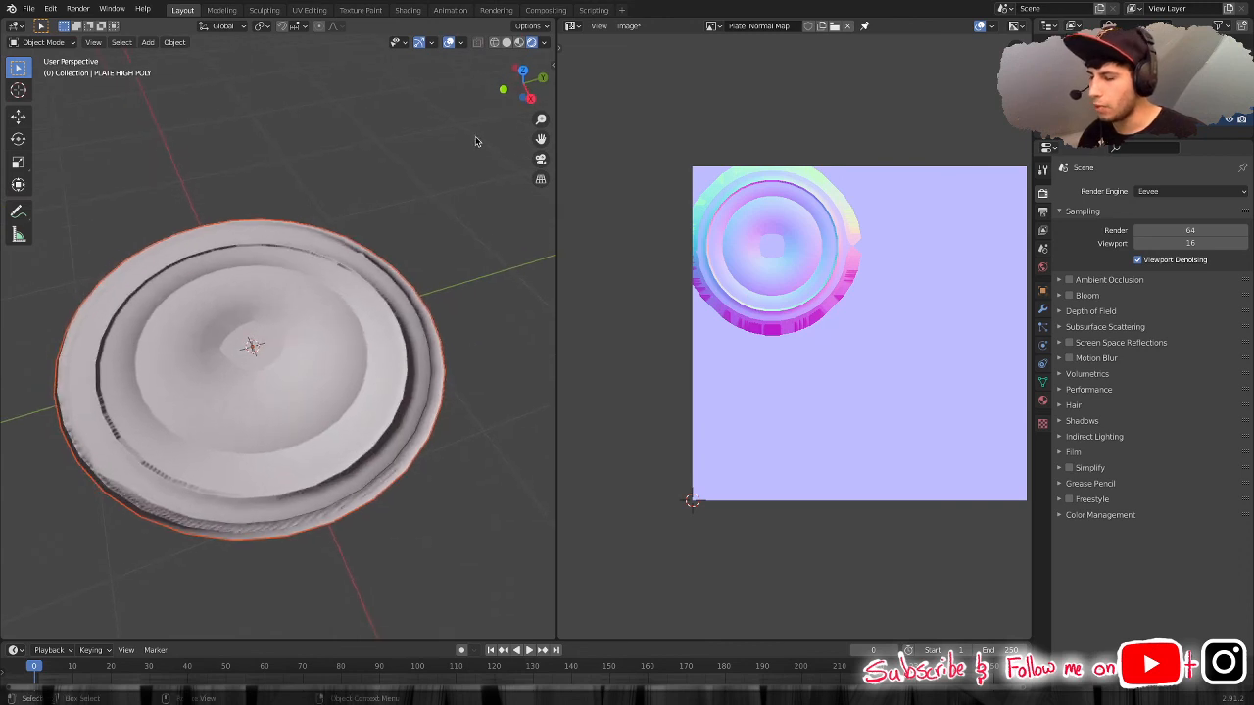
{"action": "left_click", "coordinate": [520, 42]}
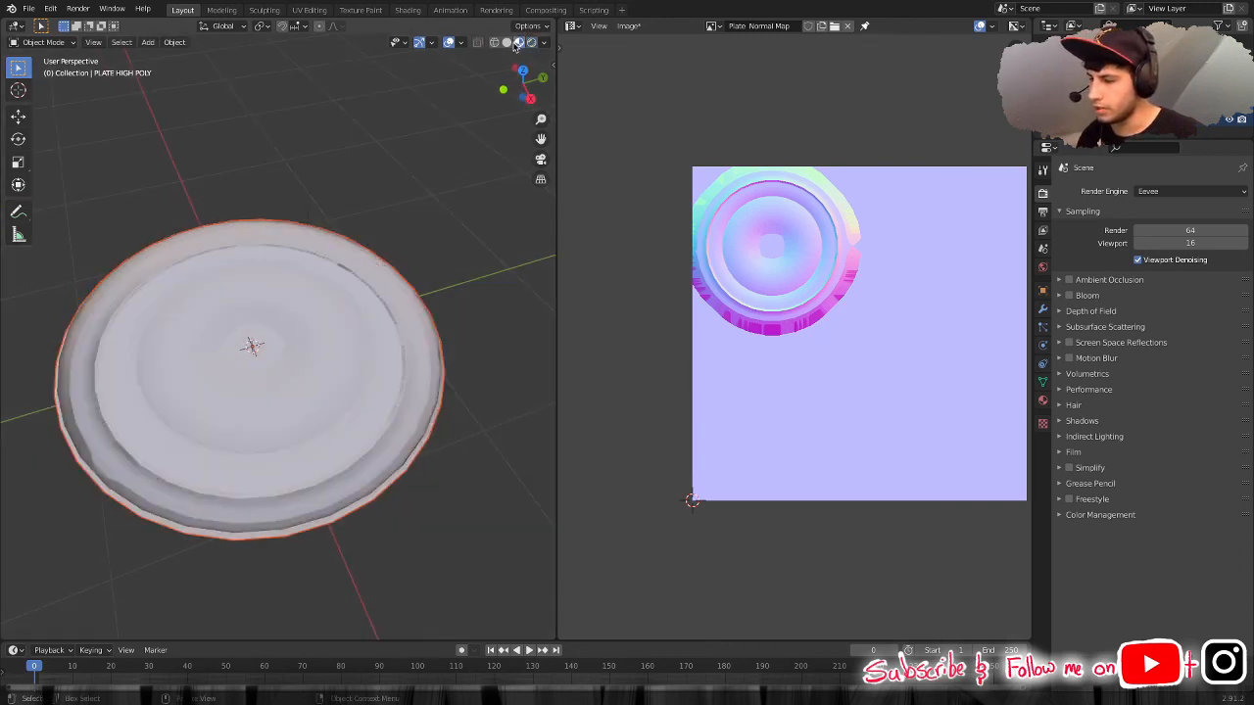
{"action": "mouse_move", "coordinate": [270, 478]}
{"action": "middle_mouse_down"}
{"action": "mouse_move", "coordinate": [280, 381]}
{"action": "mouse_move", "coordinate": [238, 358]}
{"action": "mouse_move", "coordinate": [199, 423]}
{"action": "mouse_move", "coordinate": [222, 467]}
{"action": "mouse_move", "coordinate": [291, 475]}
{"action": "middle_mouse_up"}
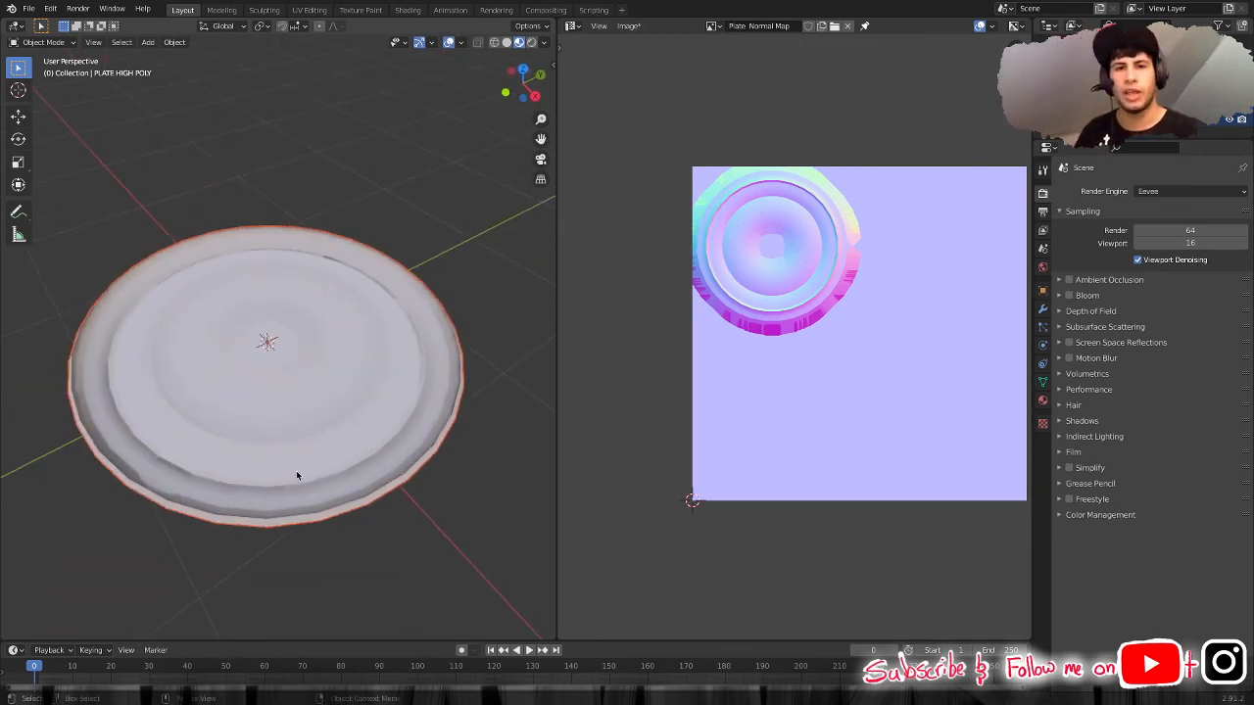